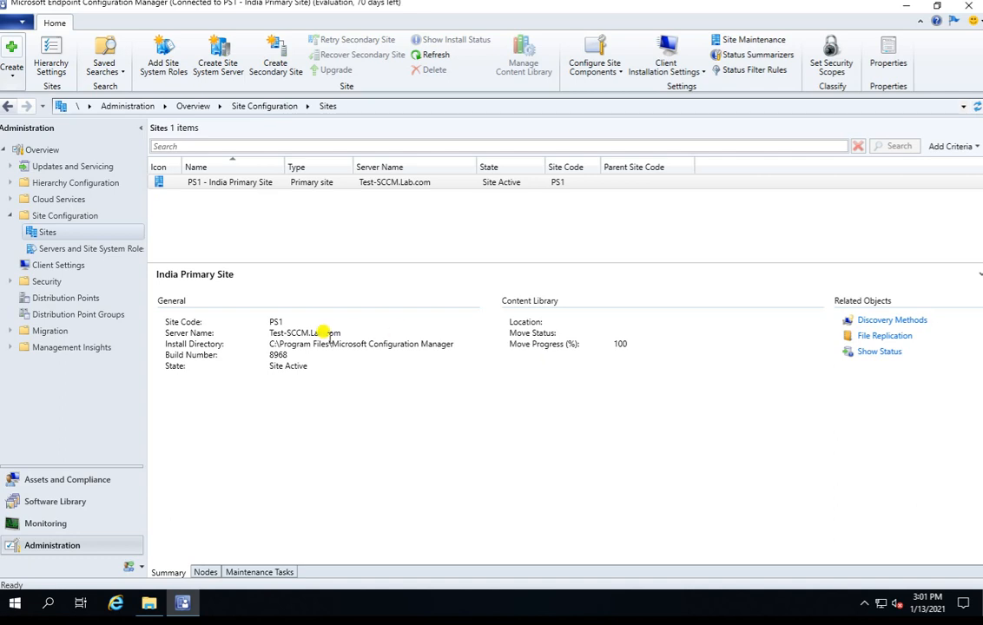
Step: View the Backup Site Server task's properties through the PS1 site's Site Maintenance list, and close both without changes
{"action": "left_click_drag", "start_coordinate": [285, 160], "coordinate": [292, 160]}
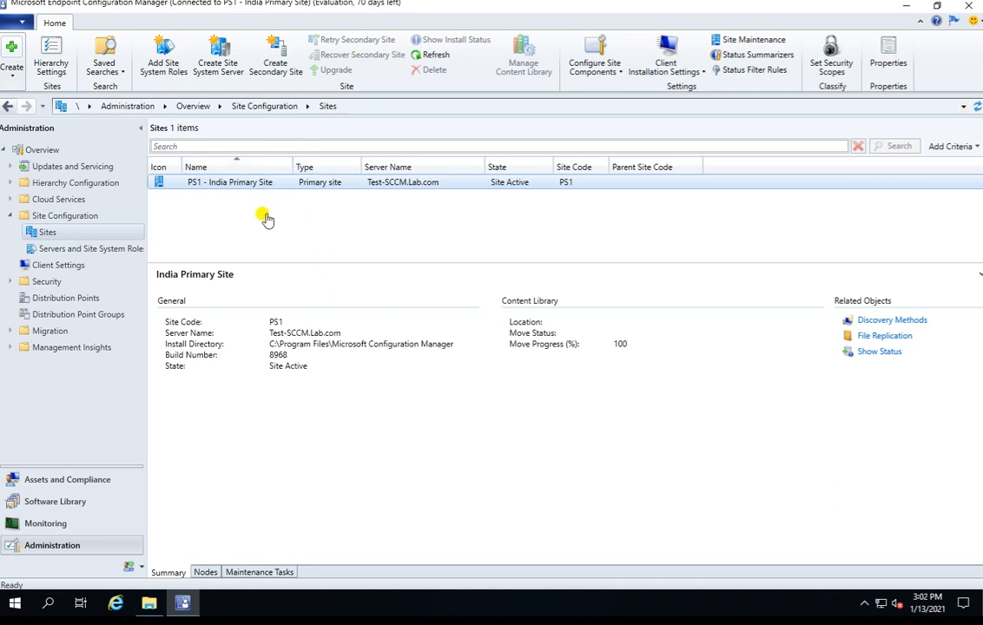
{"action": "left_click", "coordinate": [241, 184]}
{"action": "right_click", "coordinate": [270, 187]}
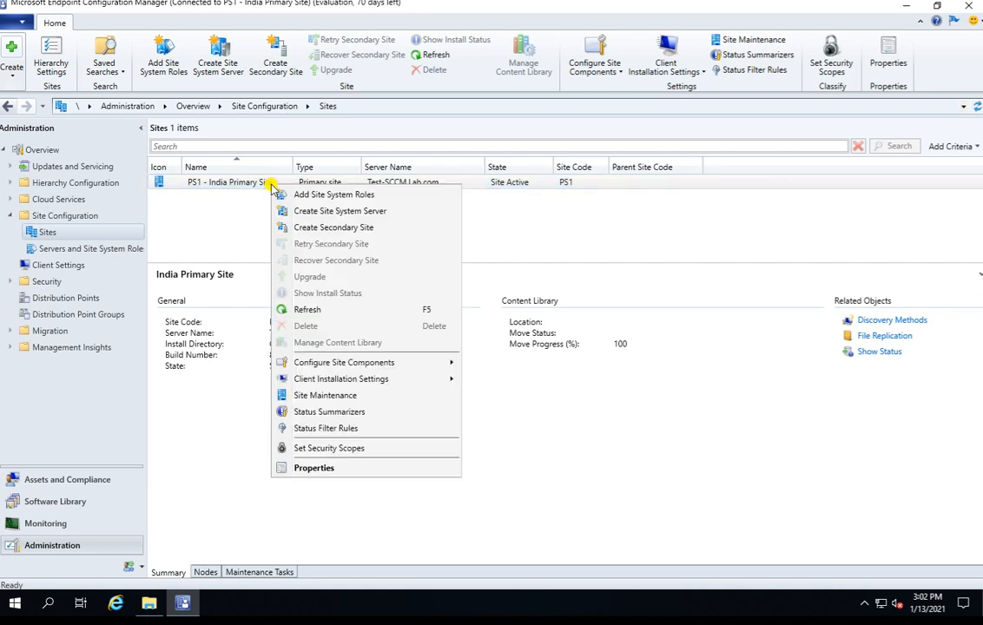
{"action": "left_click", "coordinate": [385, 398]}
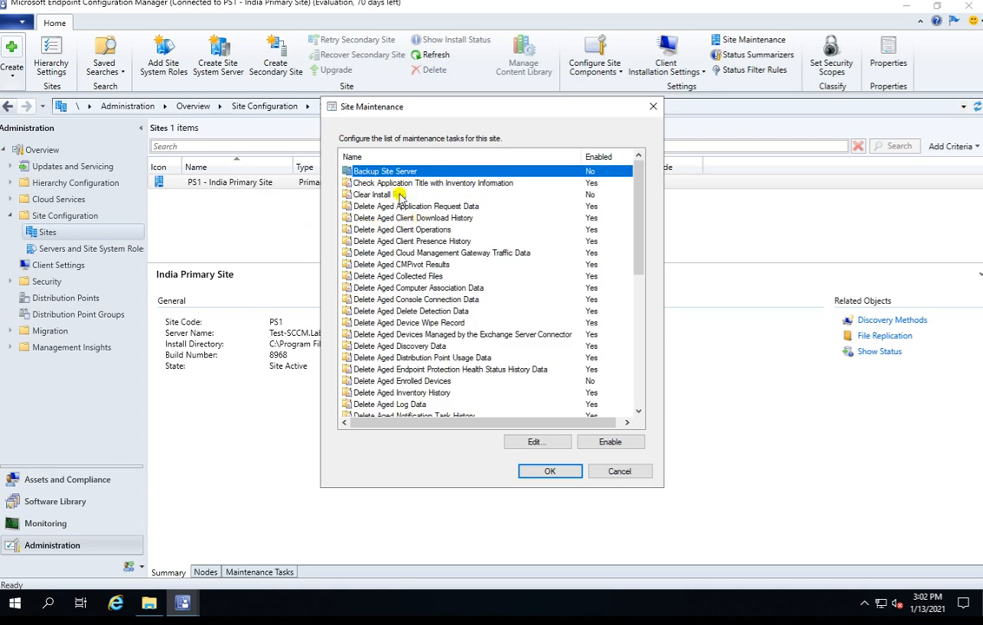
{"action": "double_click", "coordinate": [384, 173]}
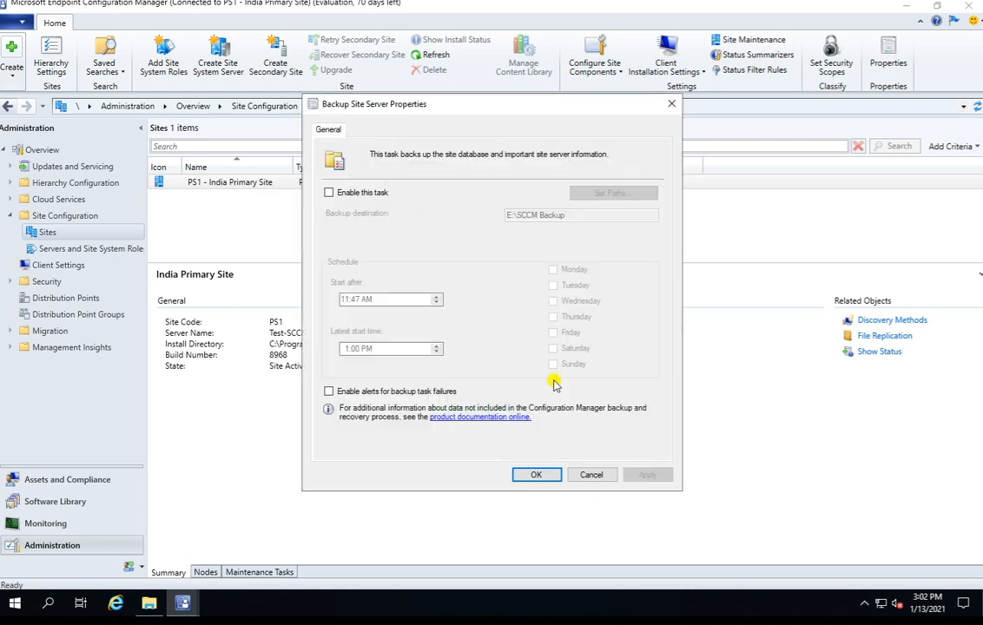
{"action": "left_click", "coordinate": [593, 476]}
{"action": "left_click", "coordinate": [621, 471]}
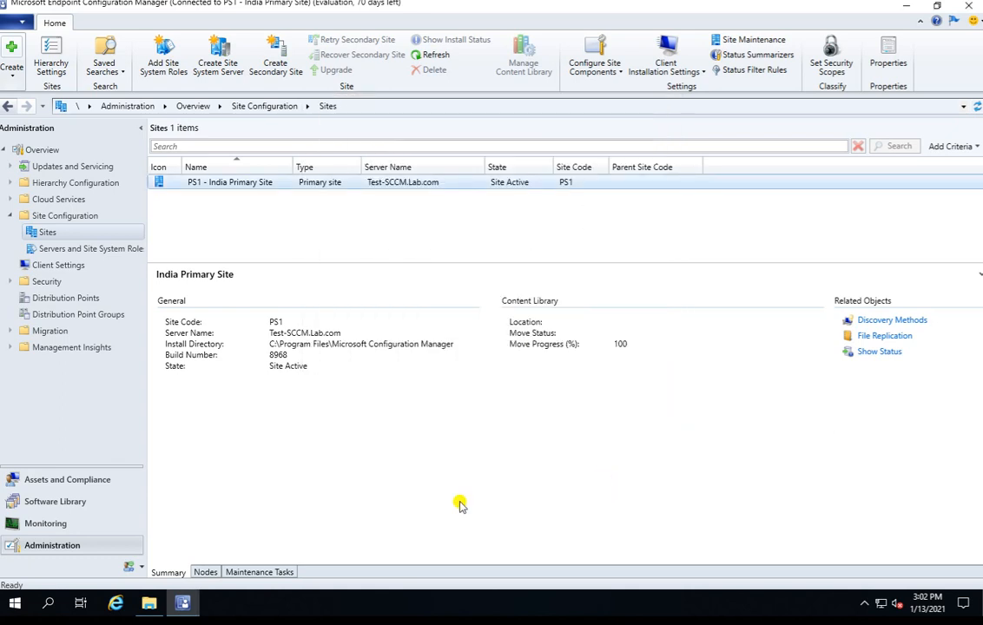
Step: Open the Backup SMS Site Server task from the site's maintenance tasks and enable it
{"action": "left_click", "coordinate": [256, 572]}
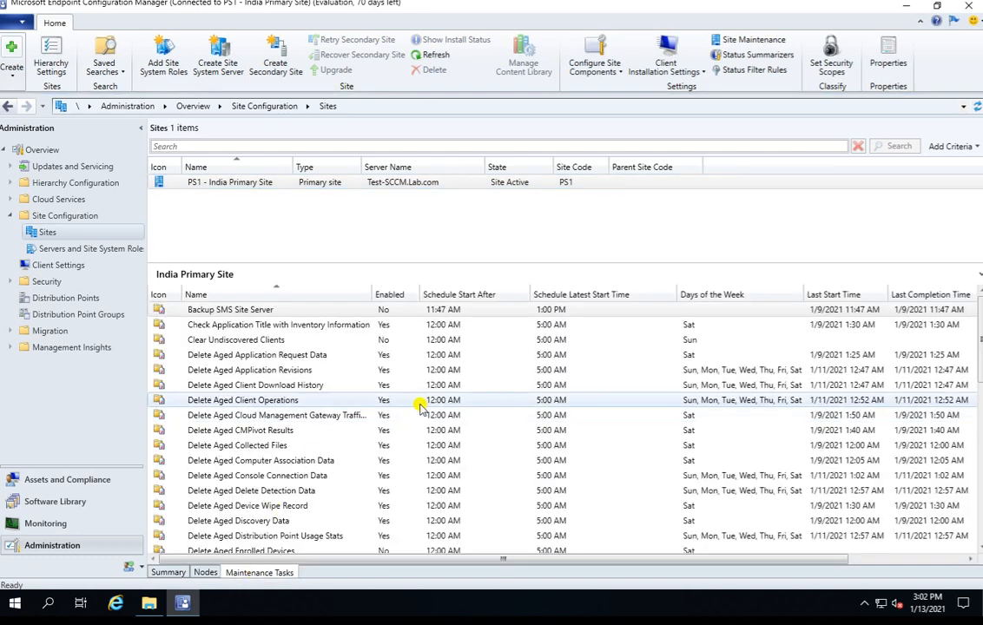
{"action": "double_click", "coordinate": [282, 315]}
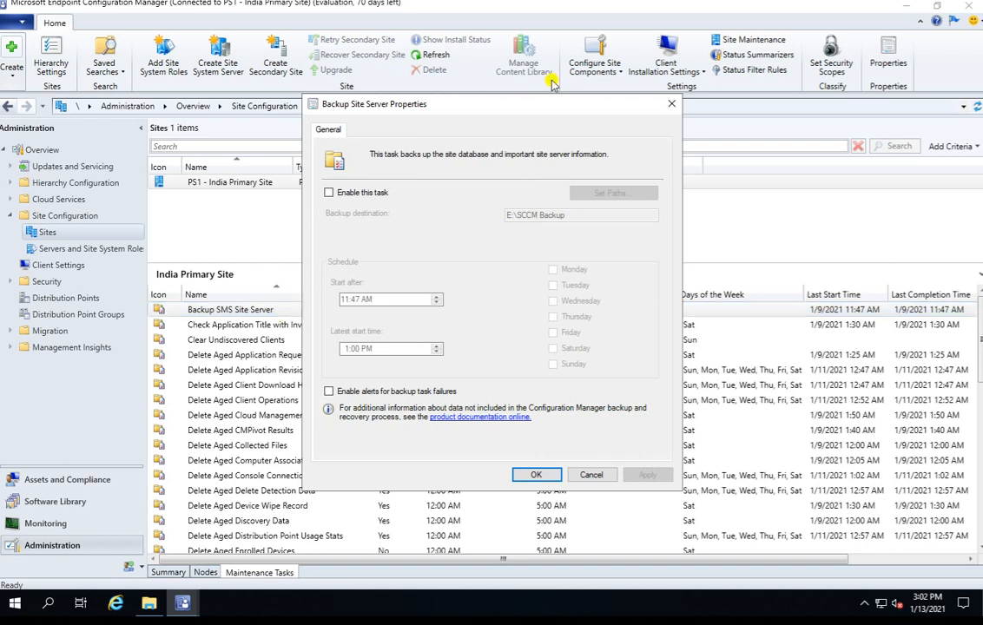
{"action": "left_click_drag", "start_coordinate": [505, 107], "coordinate": [349, 106]}
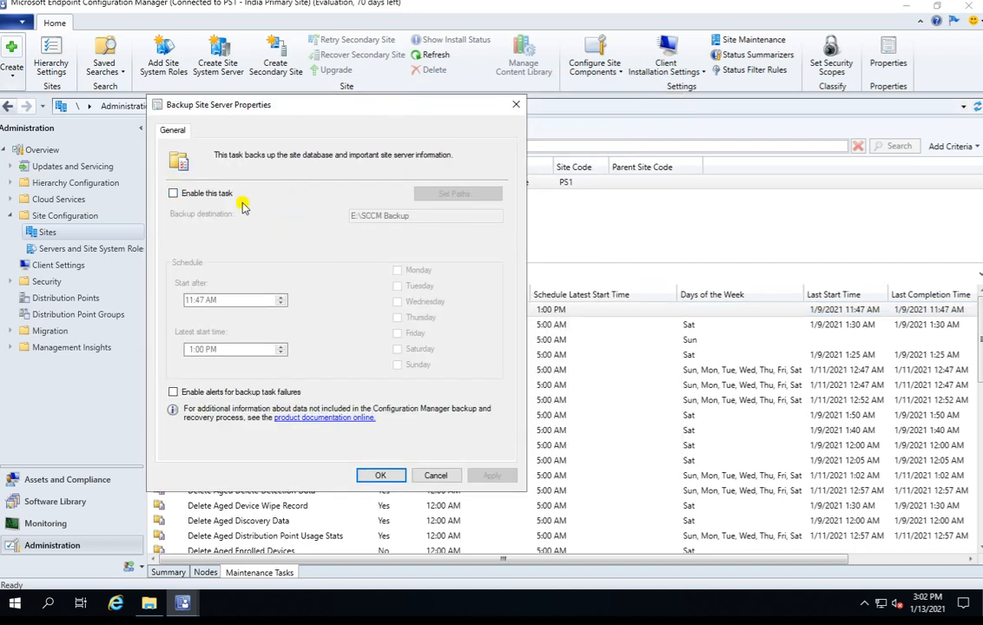
{"action": "left_click", "coordinate": [191, 192]}
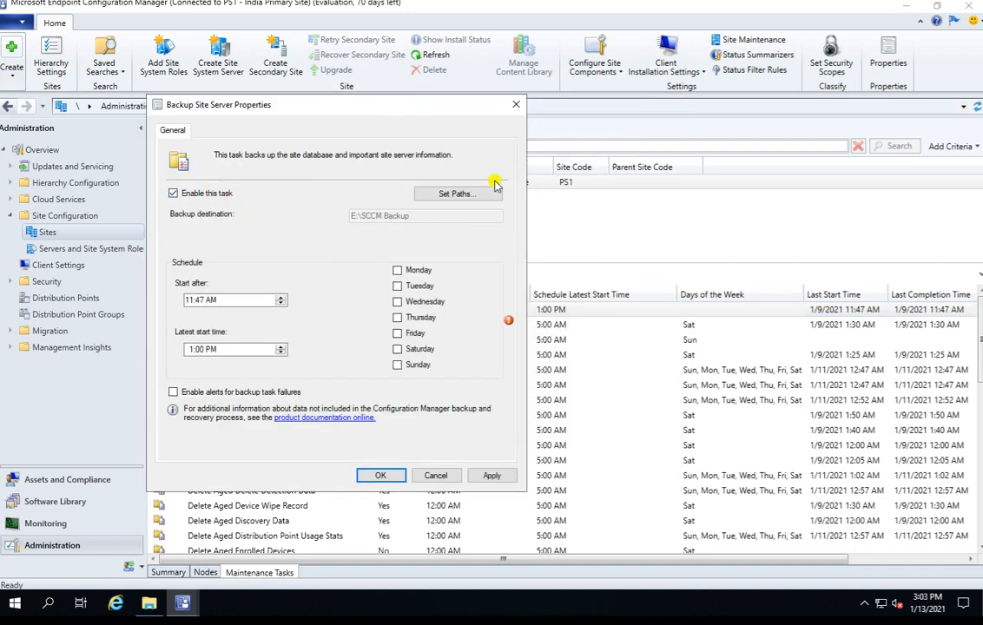
Step: Check the E:\SCCM Backup folder in File Explorer and accept it as the local-drive backup destination for site data and database
{"action": "left_click", "coordinate": [471, 195]}
{"action": "left_click_drag", "start_coordinate": [413, 153], "coordinate": [316, 92]}
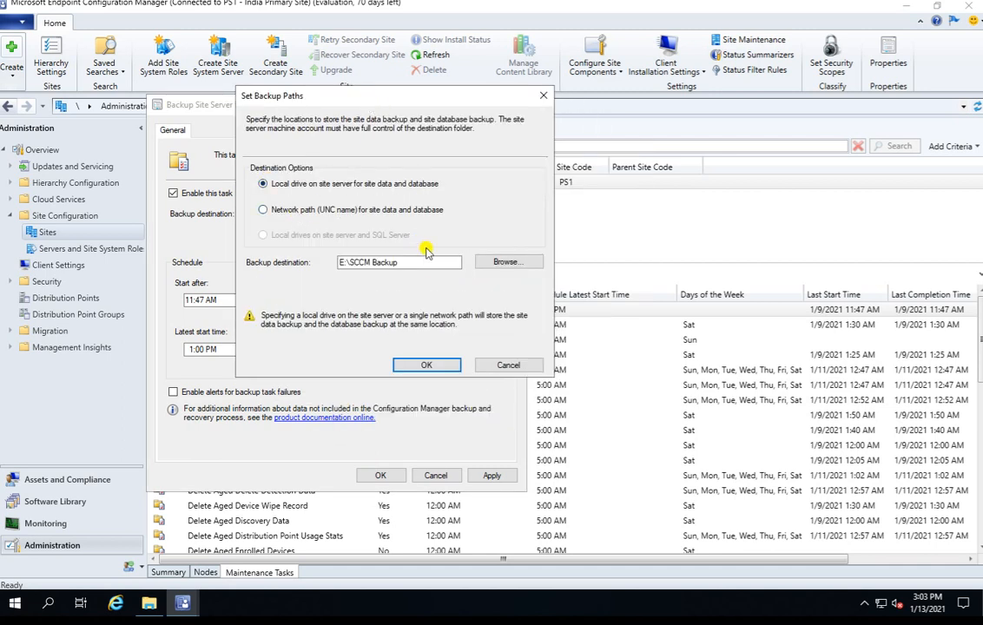
{"action": "left_click_drag", "start_coordinate": [421, 263], "coordinate": [231, 260]}
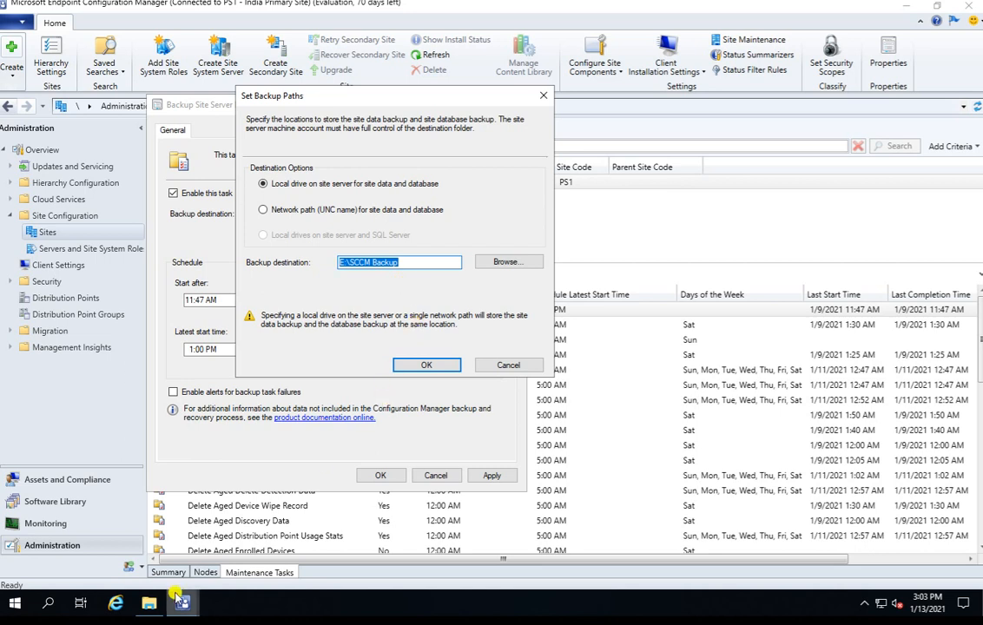
{"action": "left_click", "coordinate": [148, 605]}
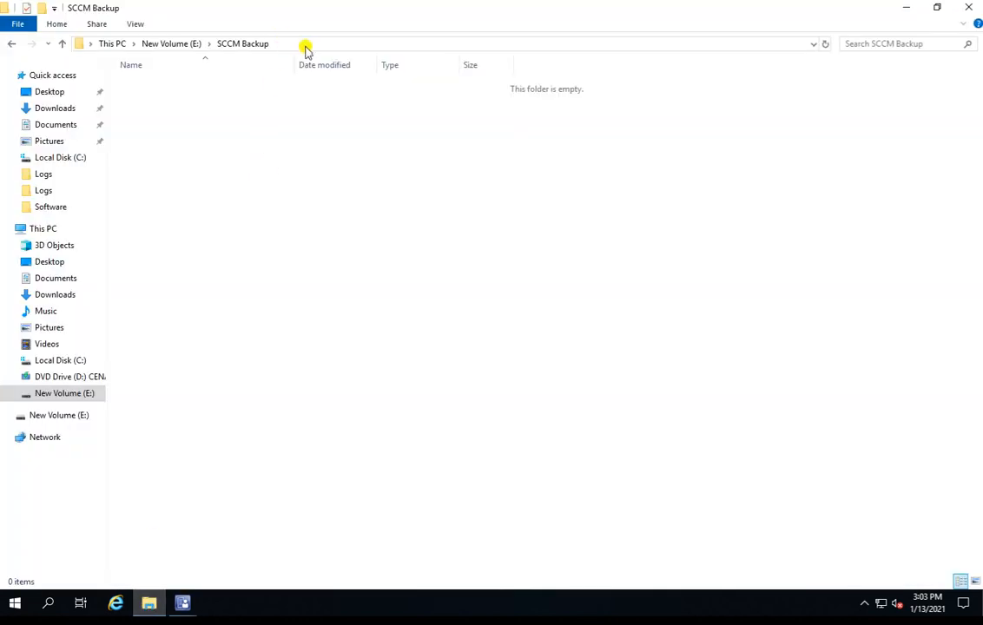
{"action": "left_click", "coordinate": [271, 44]}
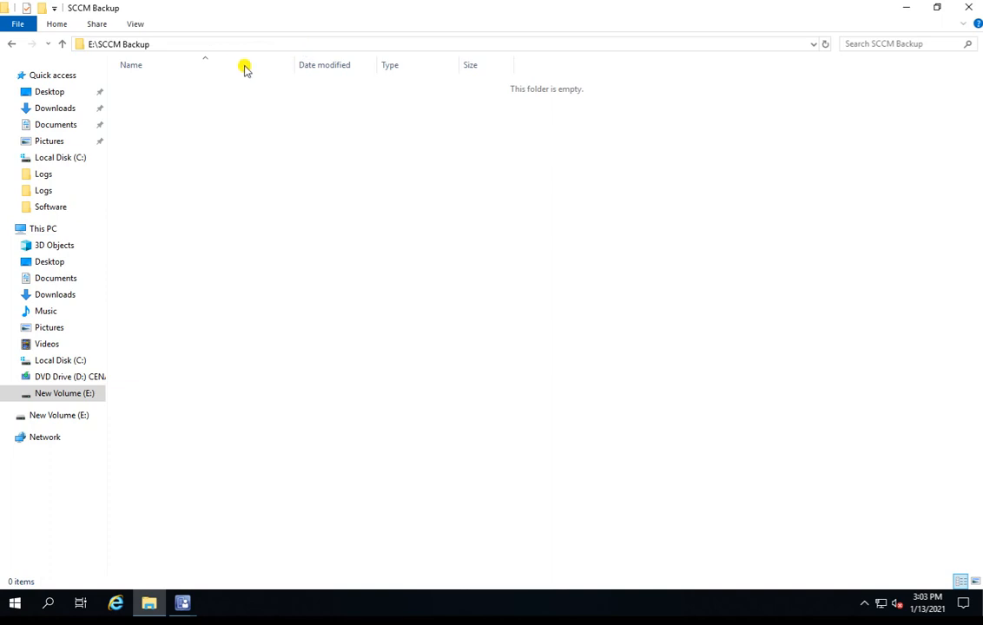
{"action": "left_click", "coordinate": [905, 8]}
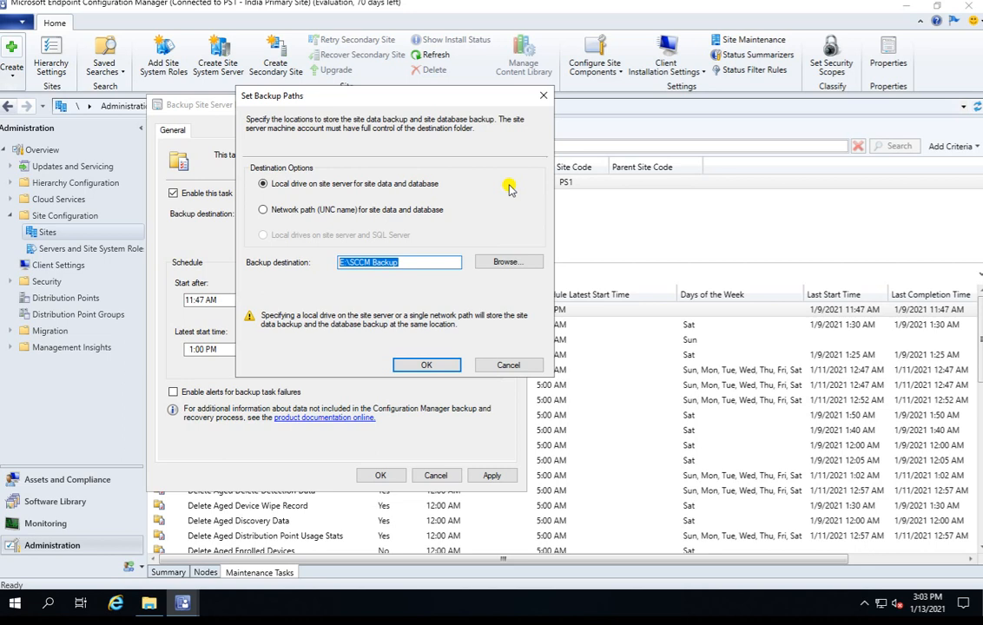
{"action": "left_click", "coordinate": [421, 365]}
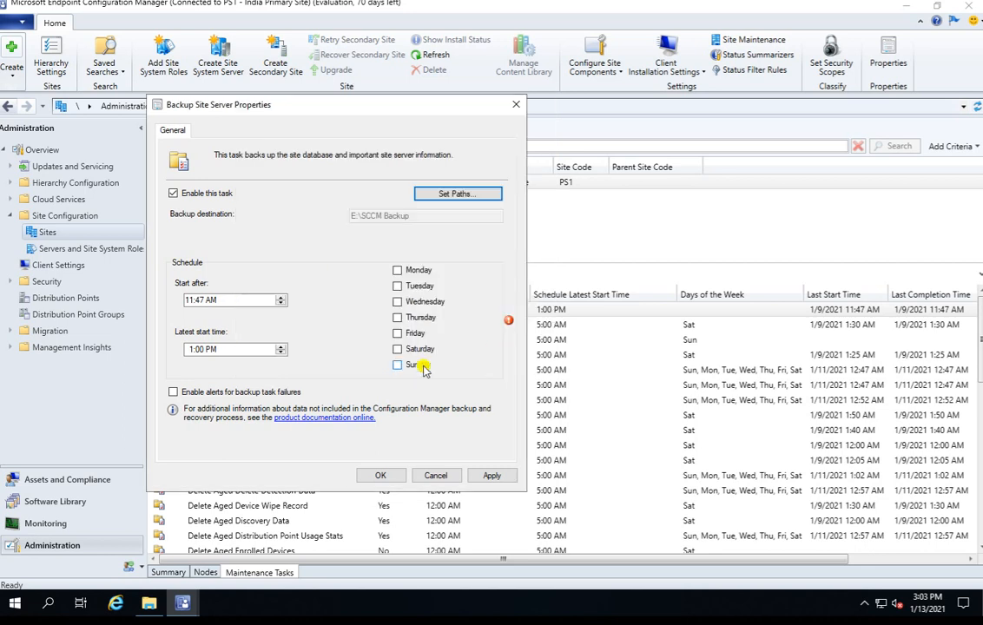
Step: Toggle the backup task off and on again, leaving it enabled
{"action": "left_click", "coordinate": [176, 193]}
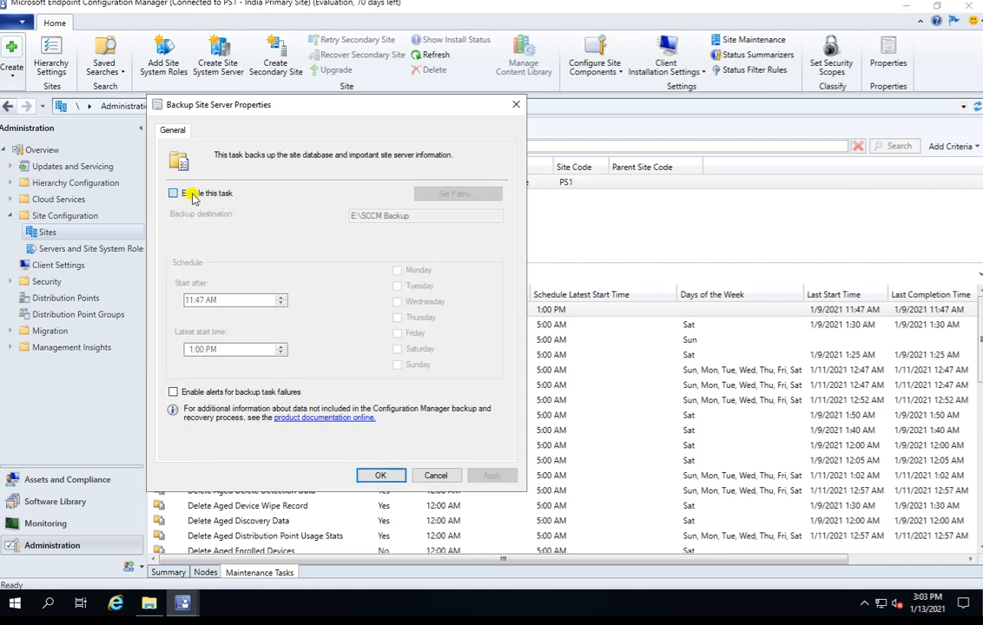
{"action": "left_click", "coordinate": [186, 193]}
{"action": "left_click", "coordinate": [197, 193]}
{"action": "left_click", "coordinate": [189, 193]}
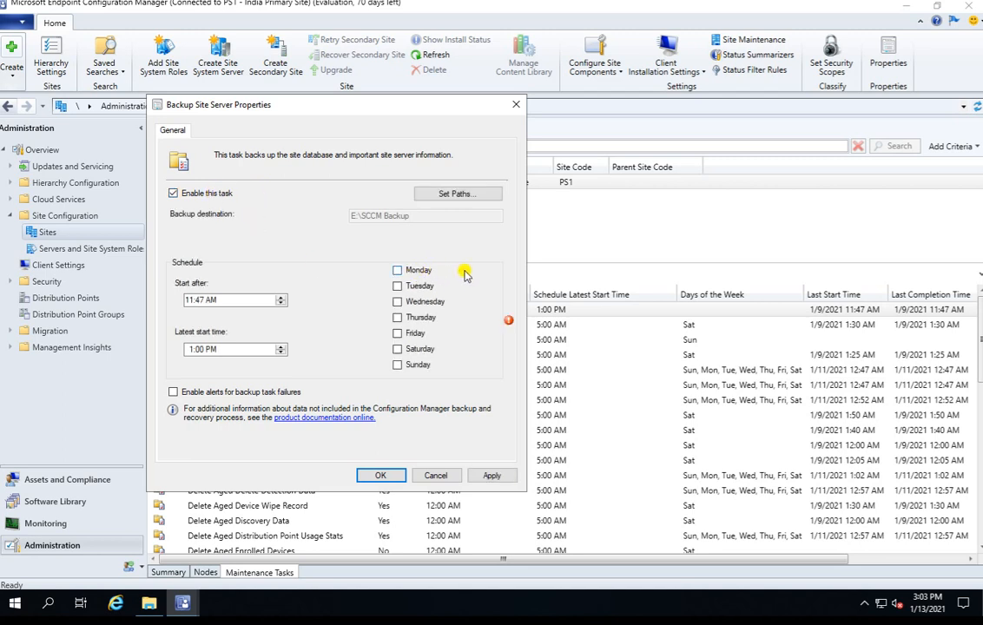
Step: Try scheduling the backup on Monday, Wednesday, Friday, Saturday and Sunday, and clear those days again
{"action": "left_click", "coordinate": [421, 272]}
{"action": "left_click", "coordinate": [421, 301]}
{"action": "left_click", "coordinate": [418, 334]}
{"action": "left_click", "coordinate": [408, 364]}
{"action": "left_click", "coordinate": [408, 349]}
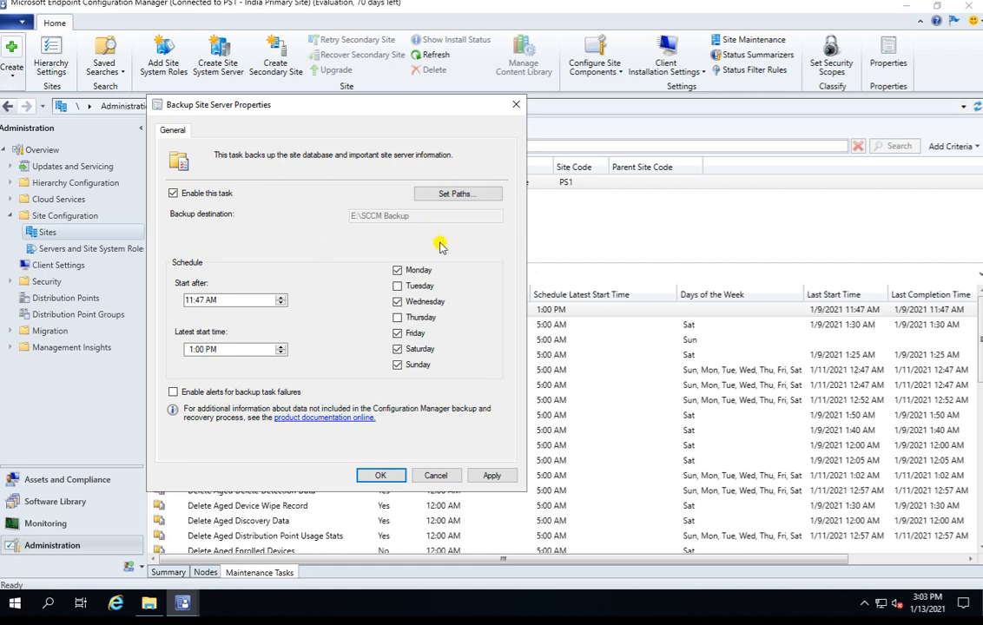
{"action": "left_click", "coordinate": [424, 271]}
{"action": "left_click", "coordinate": [421, 301]}
{"action": "left_click", "coordinate": [417, 334]}
{"action": "left_click", "coordinate": [417, 349]}
{"action": "left_click", "coordinate": [416, 364]}
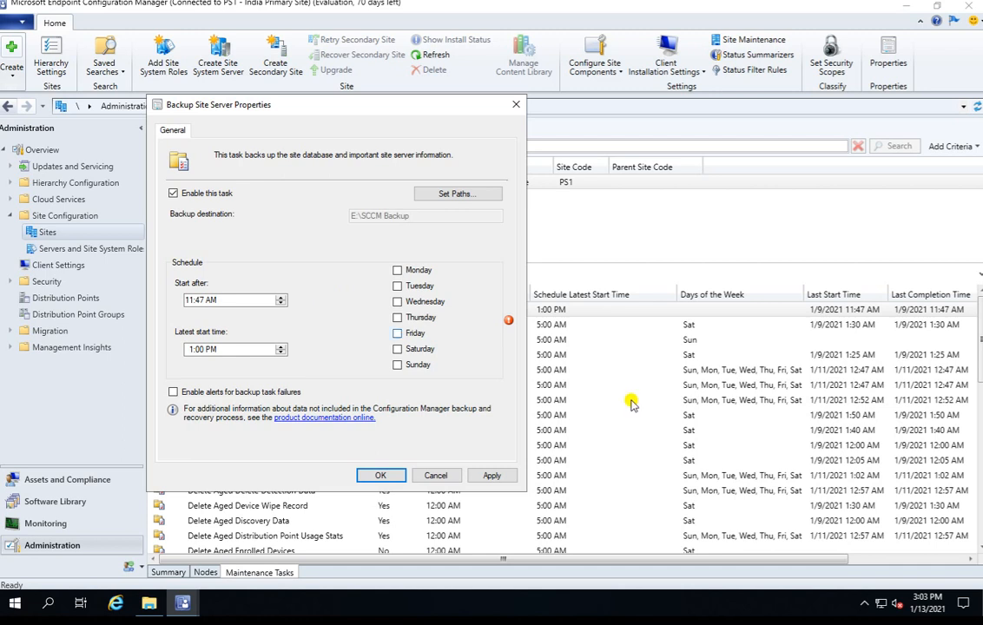
Step: Check today's date in the system calendar and schedule the backup for Wednesday
{"action": "left_click", "coordinate": [925, 608]}
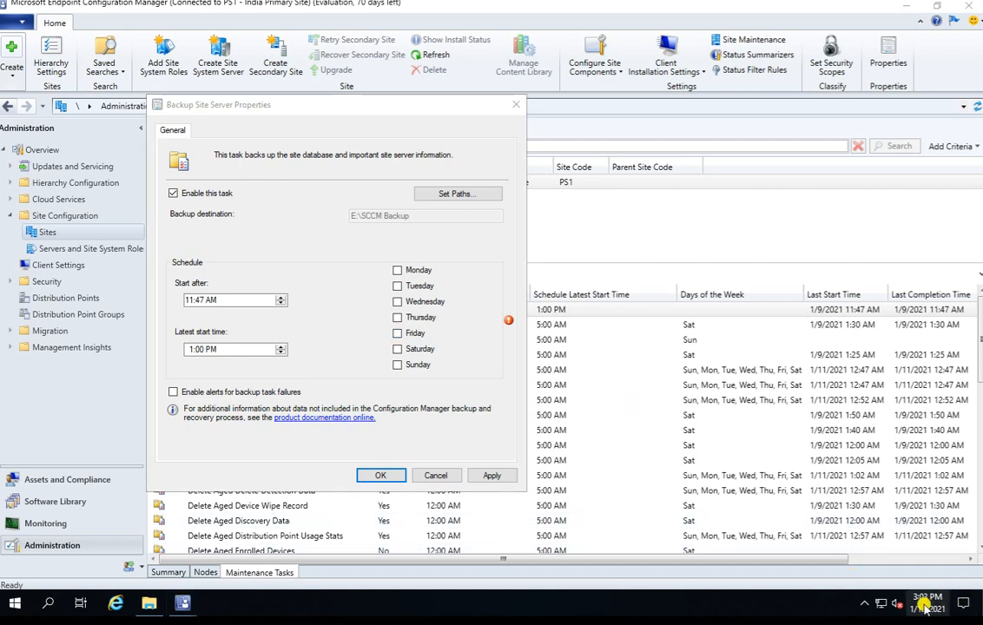
{"action": "left_click", "coordinate": [927, 607]}
{"action": "left_click", "coordinate": [926, 607]}
{"action": "left_click", "coordinate": [927, 608]}
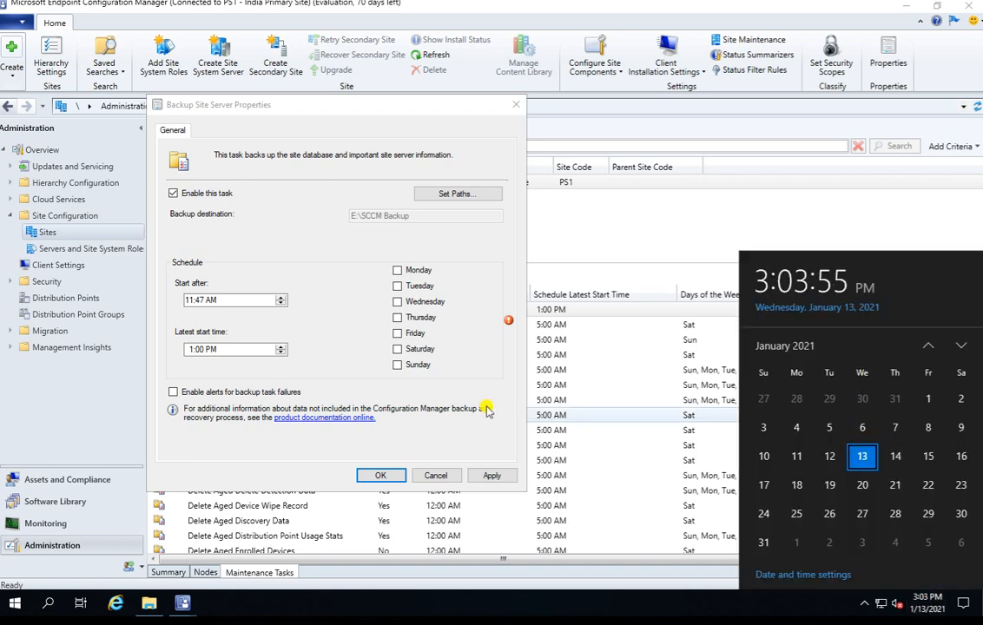
{"action": "left_click", "coordinate": [324, 319]}
{"action": "left_click", "coordinate": [397, 302]}
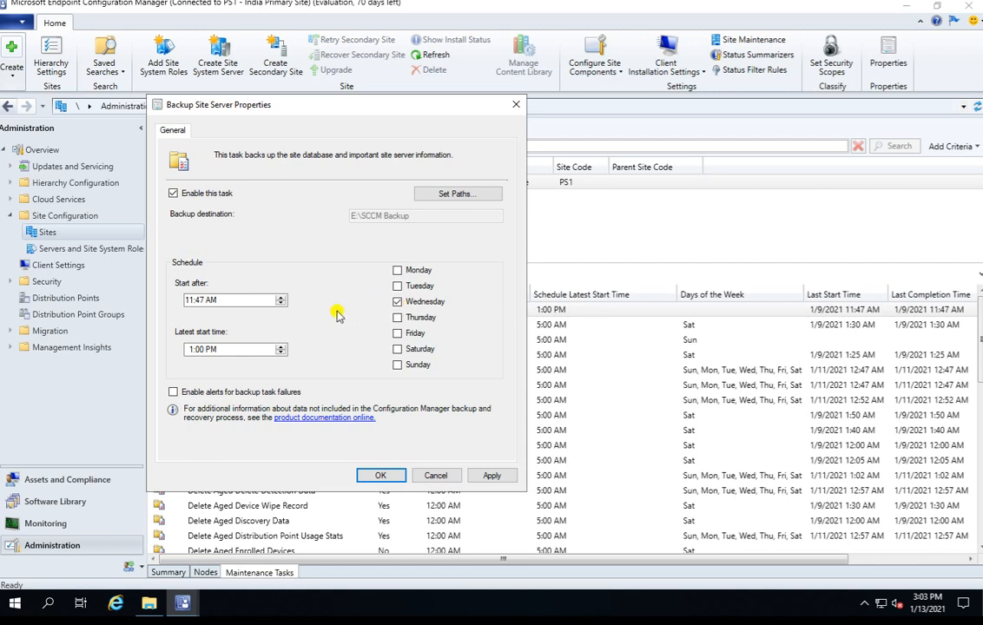
Step: Set the backup schedule's start-after time to 3:05 PM and the latest start time to 5:00 PM
{"action": "left_click", "coordinate": [190, 302]}
{"action": "type", "text": "0"}
{"action": "type", "text": "0"}
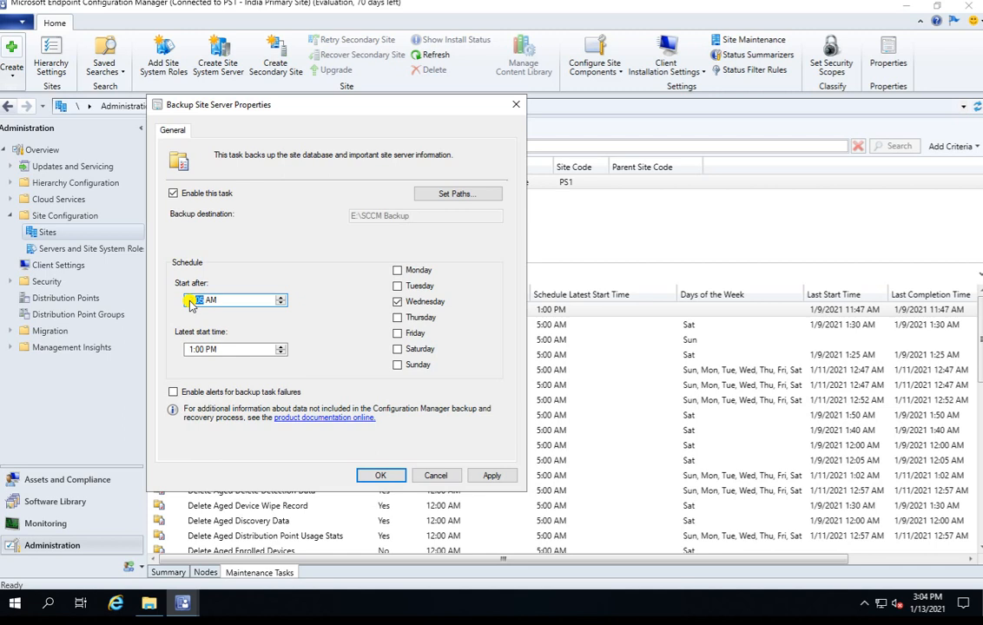
{"action": "type", "text": "5"}
{"action": "type", "text": "p"}
{"action": "left_click", "coordinate": [187, 349]}
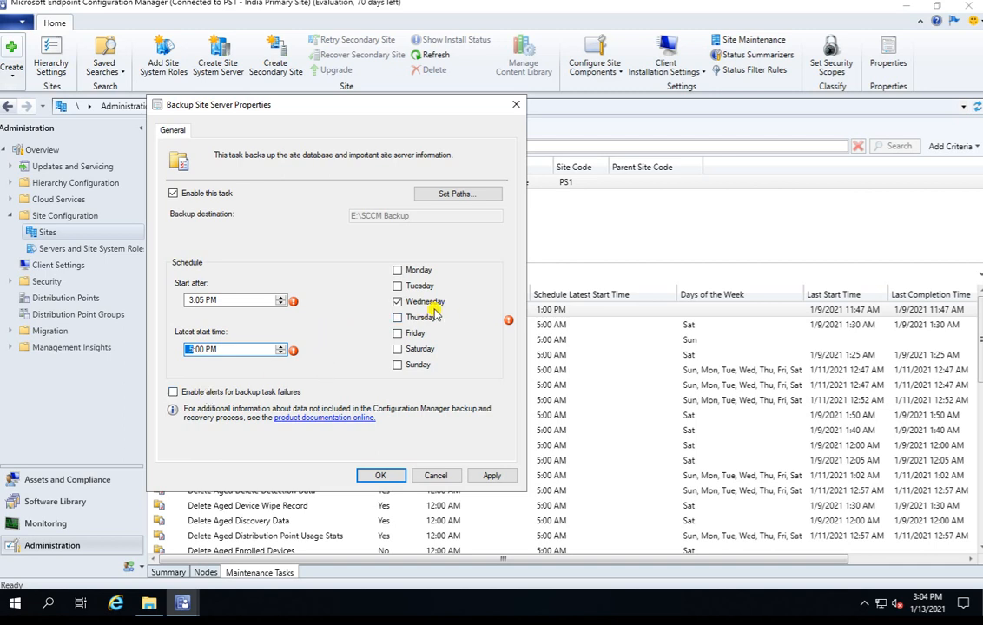
Step: Set the latest start time to 4:00 PM and try to save the backup task
{"action": "left_click", "coordinate": [208, 348]}
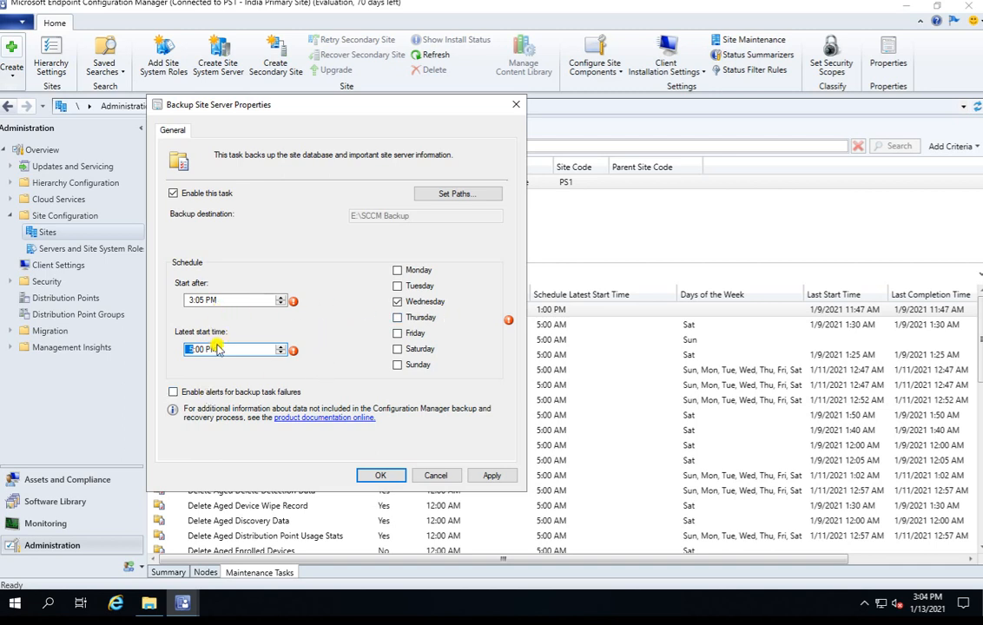
{"action": "left_click", "coordinate": [191, 351]}
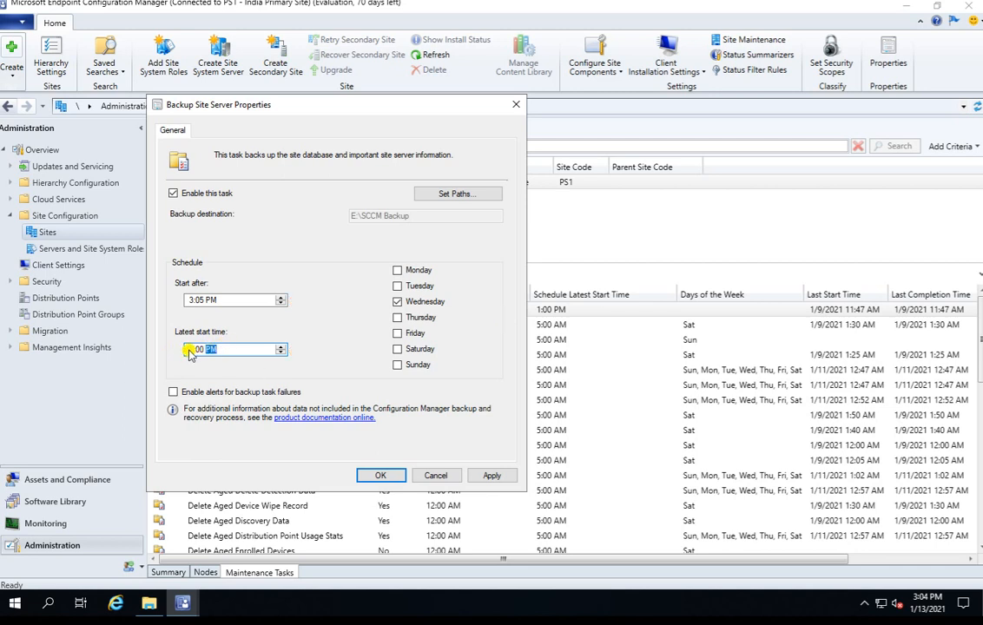
{"action": "type", "text": "4"}
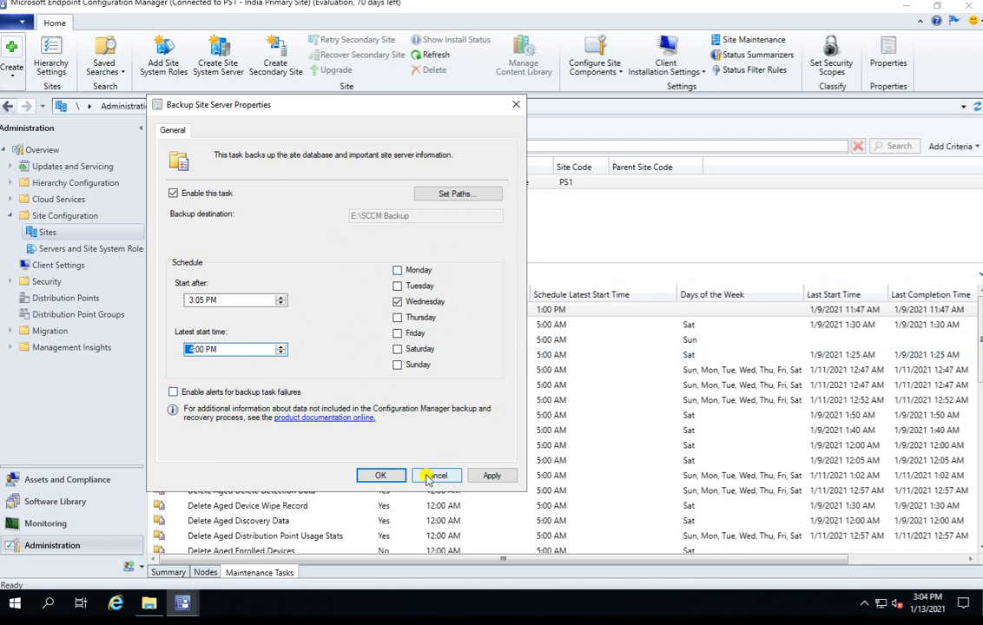
{"action": "left_click", "coordinate": [382, 476]}
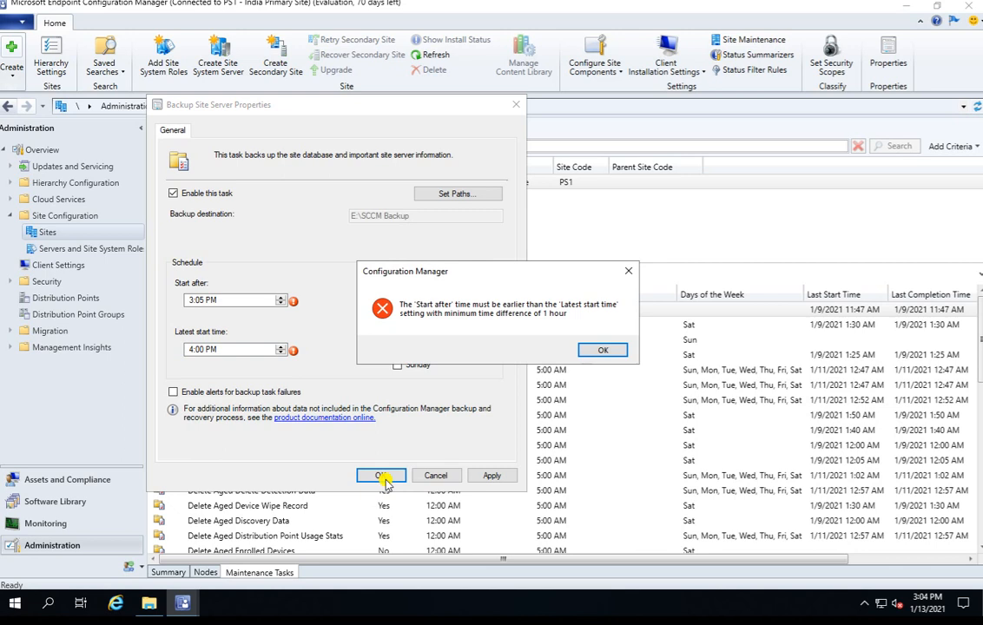
{"action": "left_click", "coordinate": [599, 351]}
Step: Set the start-after time to 3:06 PM and the latest start time to 4:07 PM, and save the backup task
{"action": "left_click", "coordinate": [199, 351]}
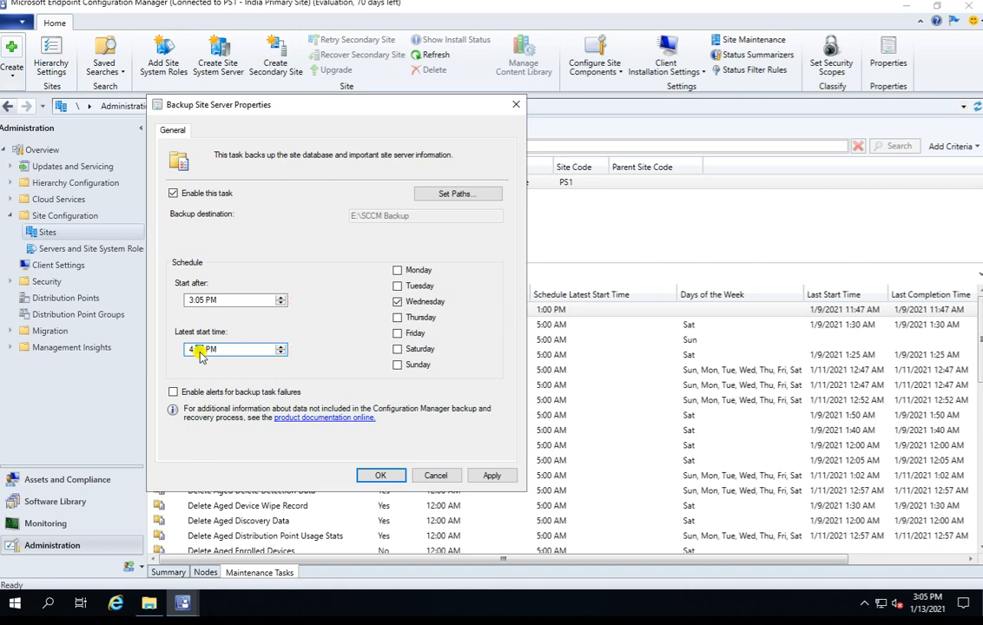
{"action": "left_click", "coordinate": [199, 349]}
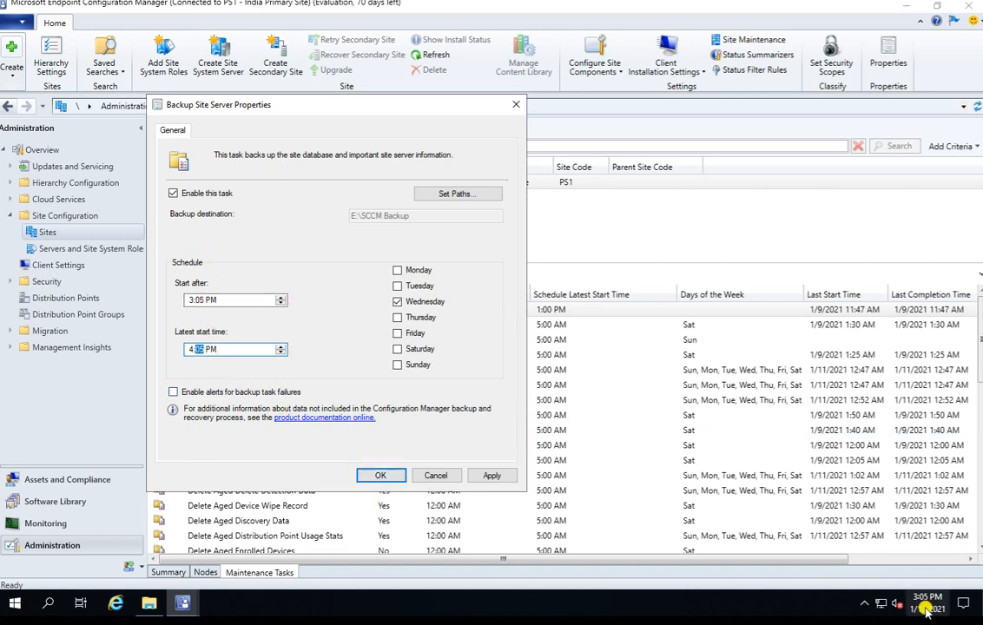
{"action": "left_click", "coordinate": [194, 300]}
{"action": "left_click", "coordinate": [199, 301]}
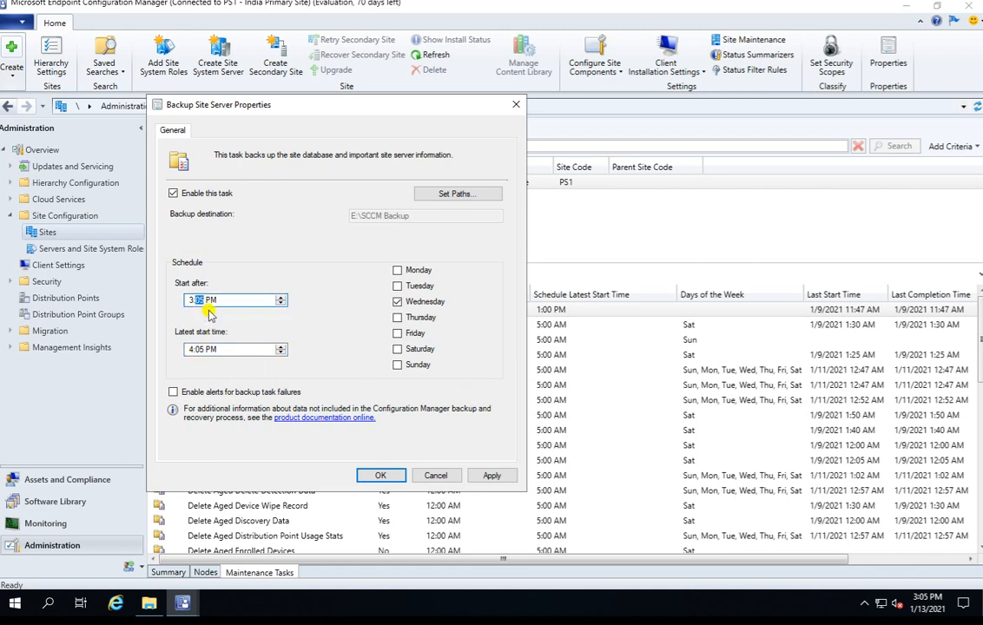
{"action": "key", "text": "Up"}
{"action": "left_click", "coordinate": [194, 350]}
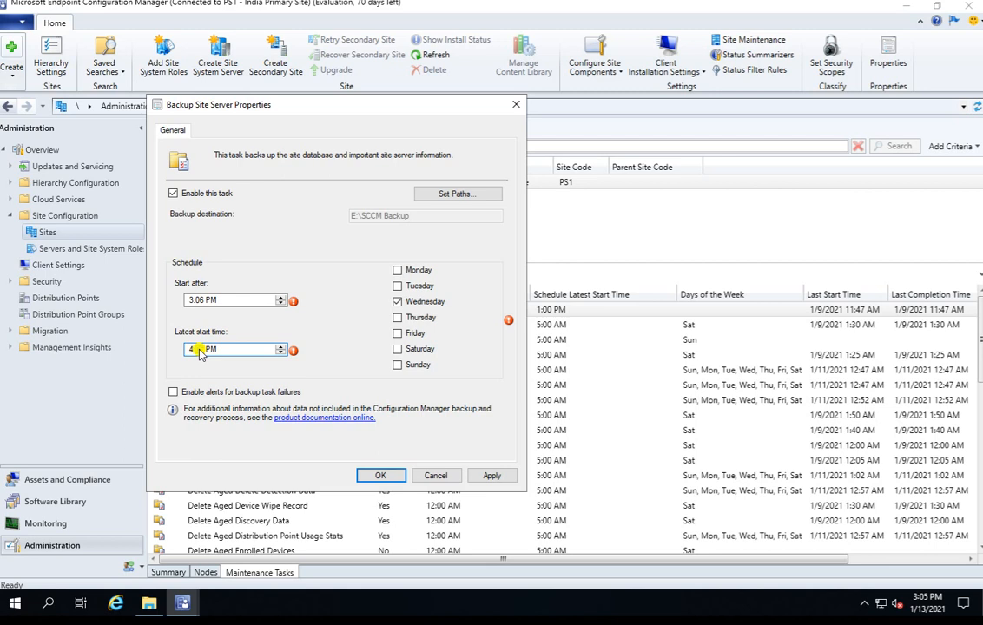
{"action": "left_click", "coordinate": [492, 475]}
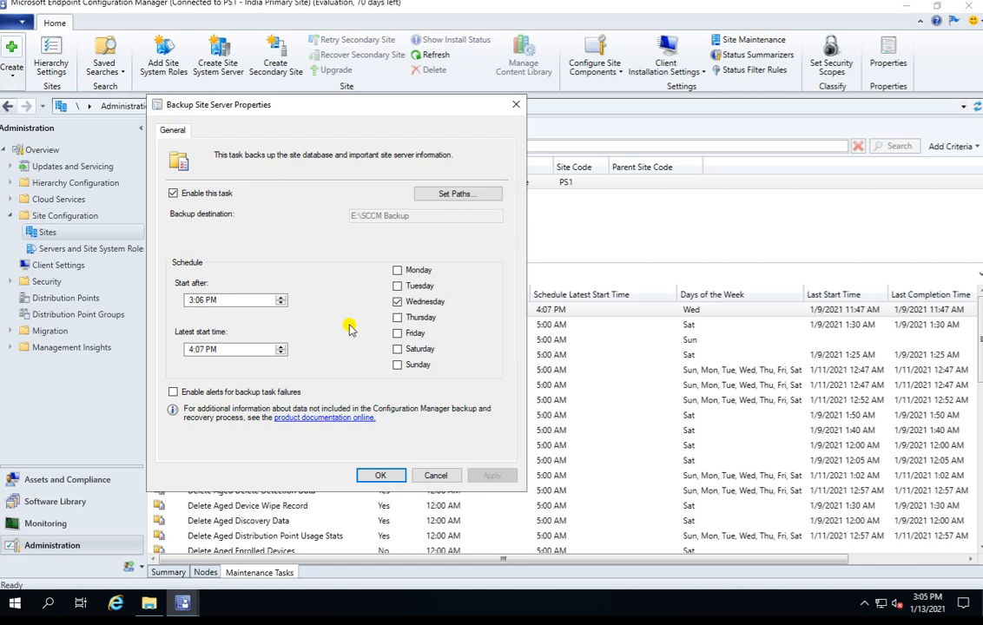
{"action": "left_click", "coordinate": [379, 475]}
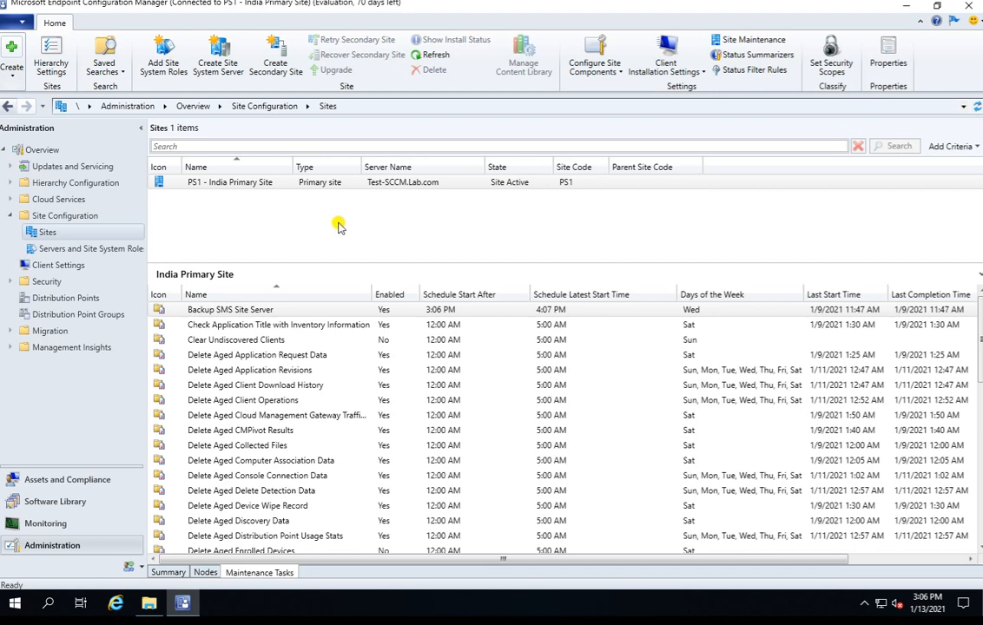
Step: Switch to File Explorer and open the folder C:\Program Files\Microsoft Configuration Manager\Logs
{"action": "left_click", "coordinate": [149, 603]}
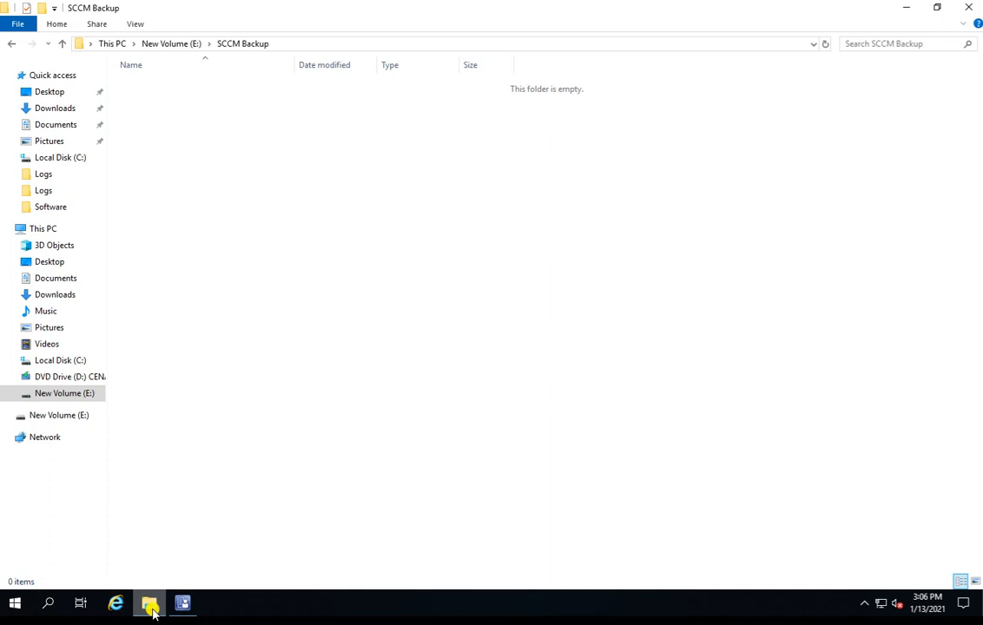
{"action": "left_click", "coordinate": [63, 360]}
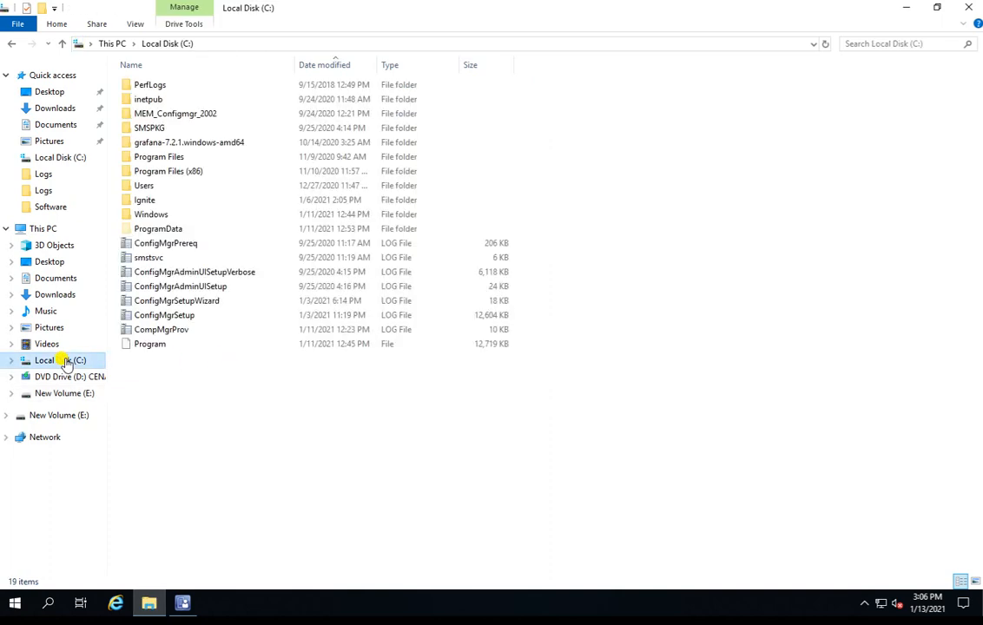
{"action": "double_click", "coordinate": [158, 157]}
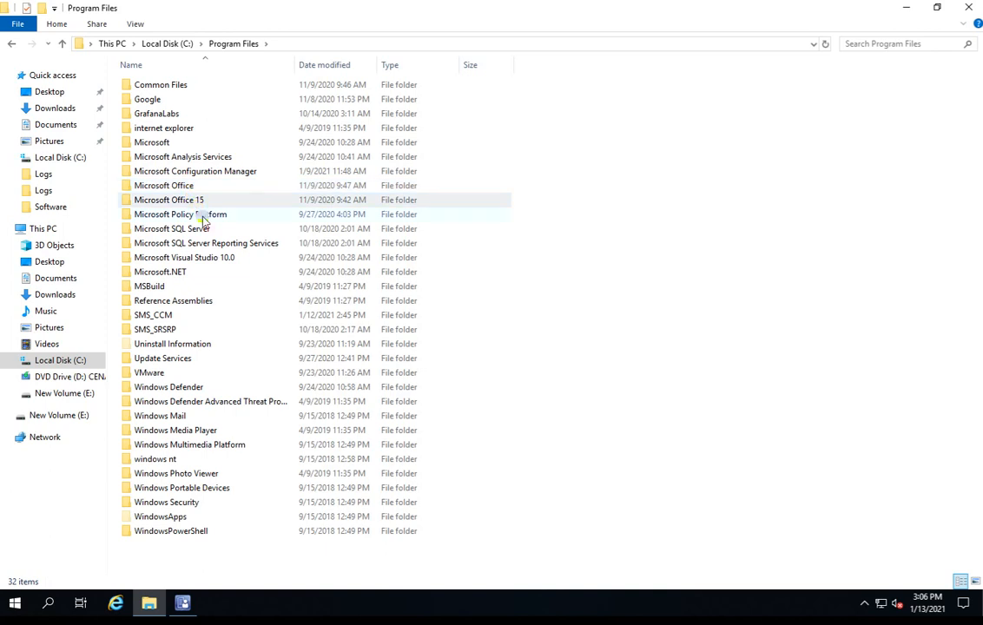
{"action": "double_click", "coordinate": [184, 172]}
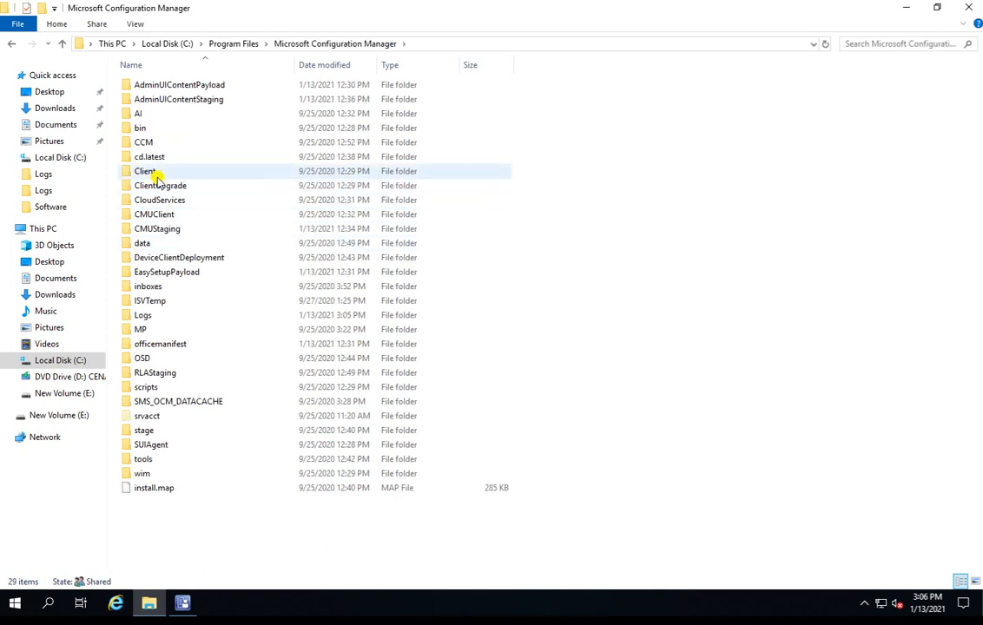
{"action": "left_click", "coordinate": [149, 158]}
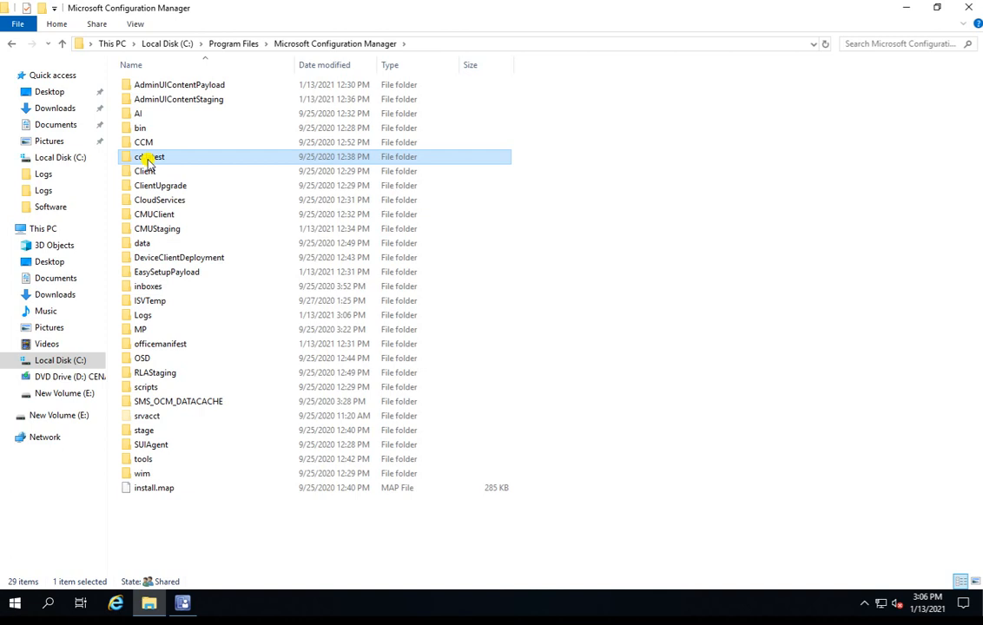
{"action": "key", "text": "l"}
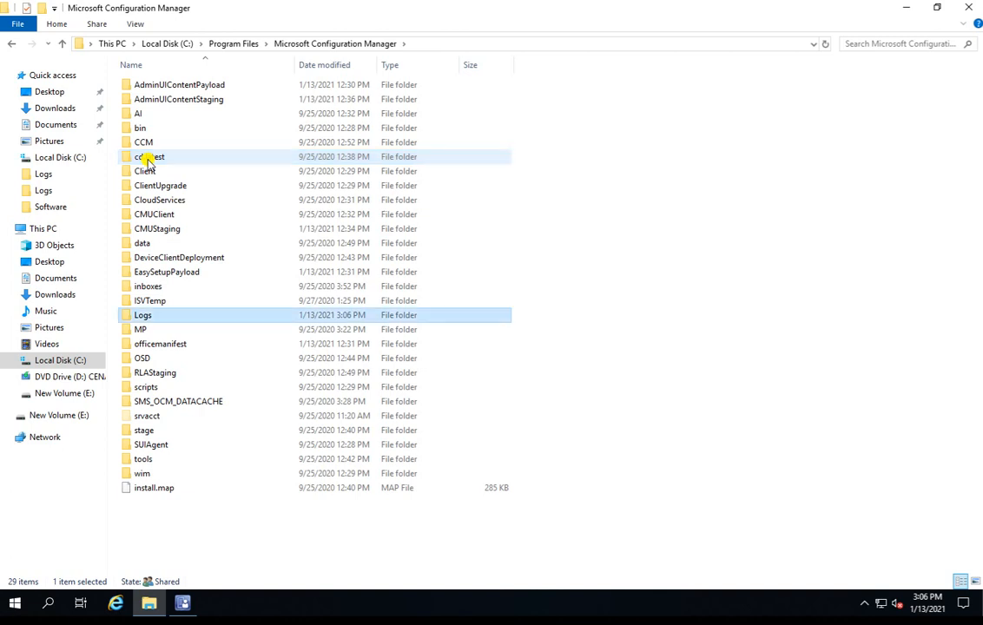
{"action": "key", "text": "Return"}
Step: Find the smsbkup log in the Logs folder and open it in a maximized Configuration Manager Trace Log Tool window
{"action": "key", "text": "Down"}
{"action": "key", "text": "Down"}
{"action": "key", "text": "Down"}
{"action": "key", "text": "Down"}
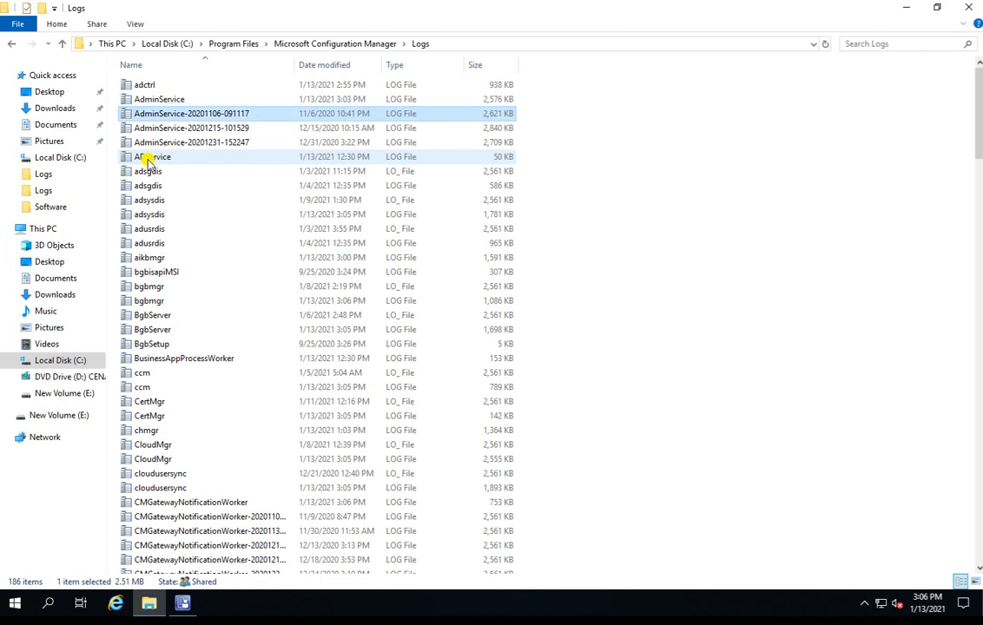
{"action": "type", "text": "sms"}
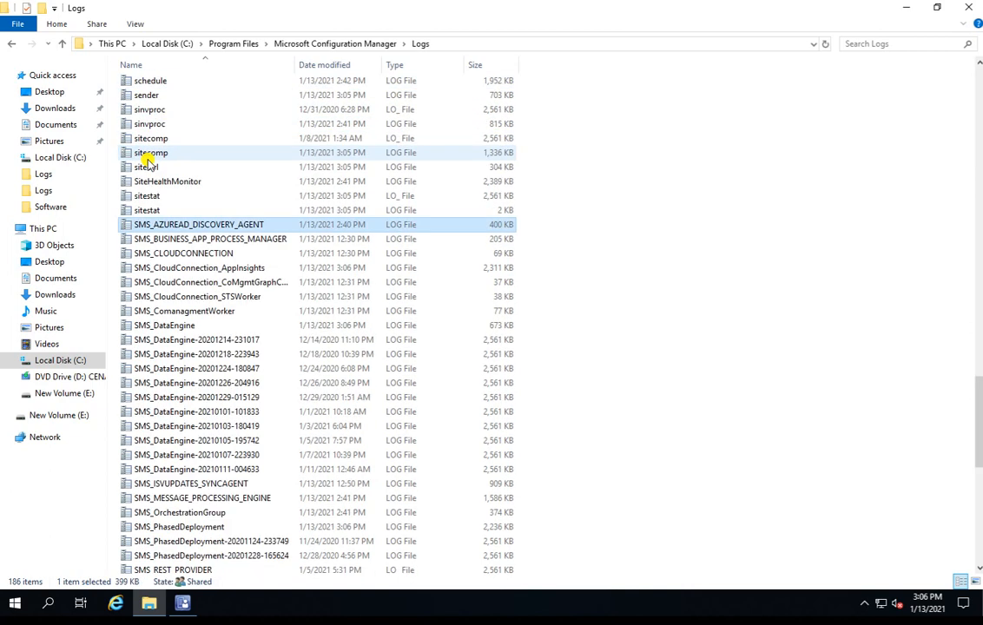
{"action": "key", "text": "Down"}
{"action": "key", "text": "Down"}
{"action": "key", "text": "Down"}
{"action": "key", "text": "Down"}
{"action": "key", "text": "Down"}
{"action": "key", "text": "Down"}
{"action": "key", "text": "Down"}
{"action": "key", "text": "Down"}
{"action": "key", "text": "Down"}
{"action": "key", "text": "Down"}
{"action": "key", "text": "Down"}
{"action": "key", "text": "Down"}
{"action": "key", "text": "Down"}
{"action": "key", "text": "Down"}
{"action": "key", "text": "Down"}
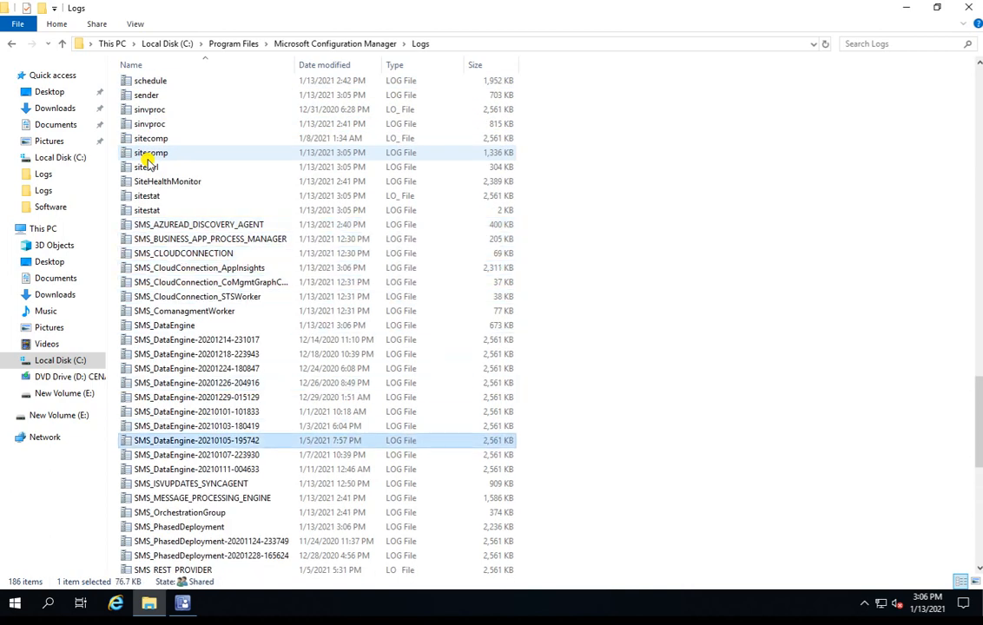
{"action": "key", "text": "Down"}
{"action": "key", "text": "Down"}
{"action": "key", "text": "Down"}
{"action": "key", "text": "Down"}
{"action": "key", "text": "Down"}
{"action": "key", "text": "Down"}
{"action": "key", "text": "Down"}
{"action": "key", "text": "Down"}
{"action": "key", "text": "Down"}
{"action": "key", "text": "Down"}
{"action": "key", "text": "Down"}
{"action": "key", "text": "Down"}
{"action": "key", "text": "Down"}
{"action": "key", "text": "Down"}
{"action": "key", "text": "Down"}
{"action": "key", "text": "Down"}
{"action": "key", "text": "Down"}
{"action": "key", "text": "Down"}
{"action": "key", "text": "Down"}
{"action": "key", "text": "Down"}
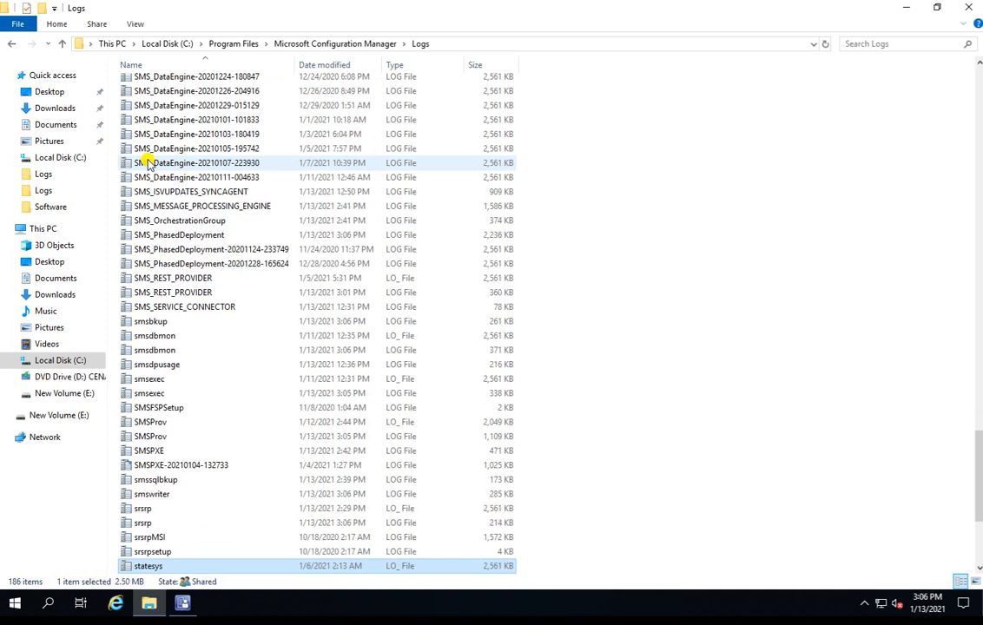
{"action": "key", "text": "Up"}
{"action": "key", "text": "Up"}
{"action": "key", "text": "Up"}
{"action": "key", "text": "Up"}
{"action": "key", "text": "Up"}
{"action": "key", "text": "Up"}
{"action": "key", "text": "Up"}
{"action": "key", "text": "Up"}
{"action": "key", "text": "Up"}
{"action": "key", "text": "Up"}
{"action": "key", "text": "Up"}
{"action": "key", "text": "Up"}
{"action": "key", "text": "Up"}
{"action": "key", "text": "Up"}
{"action": "key", "text": "Up"}
{"action": "key", "text": "Up"}
{"action": "key", "text": "Up"}
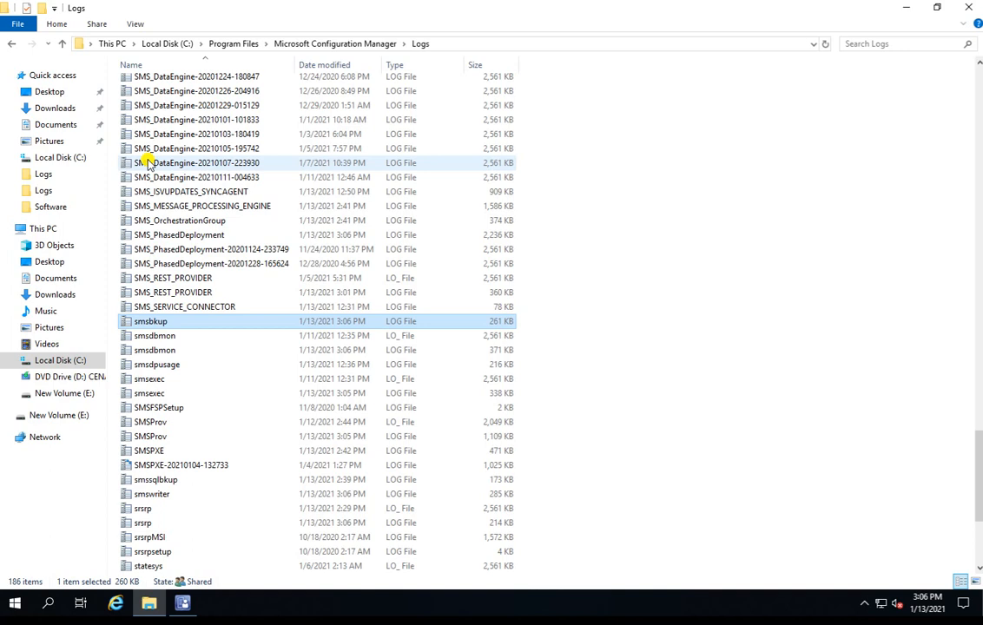
{"action": "double_click", "coordinate": [210, 323]}
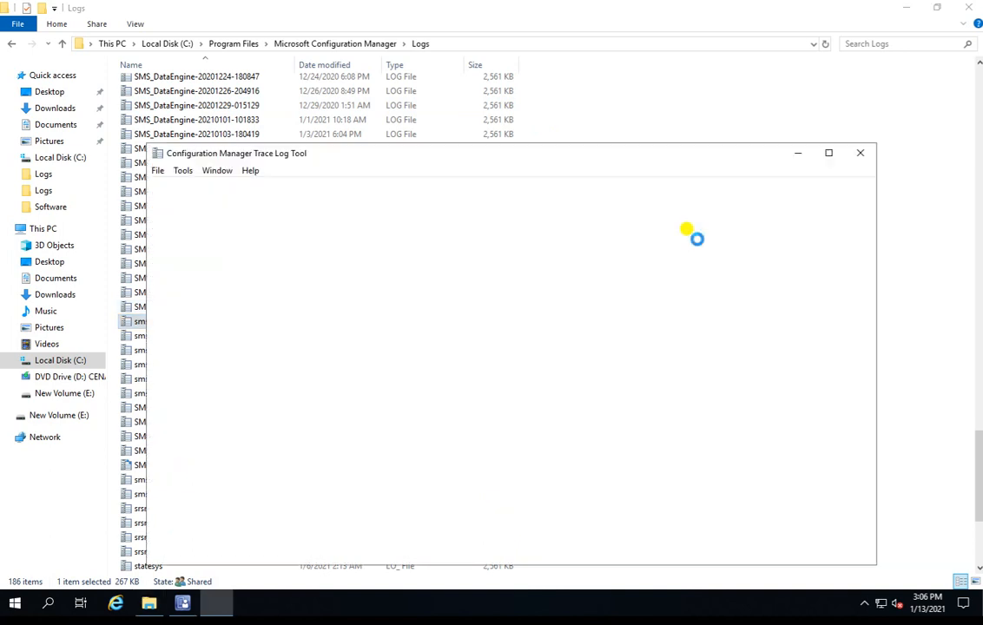
{"action": "left_click", "coordinate": [828, 153]}
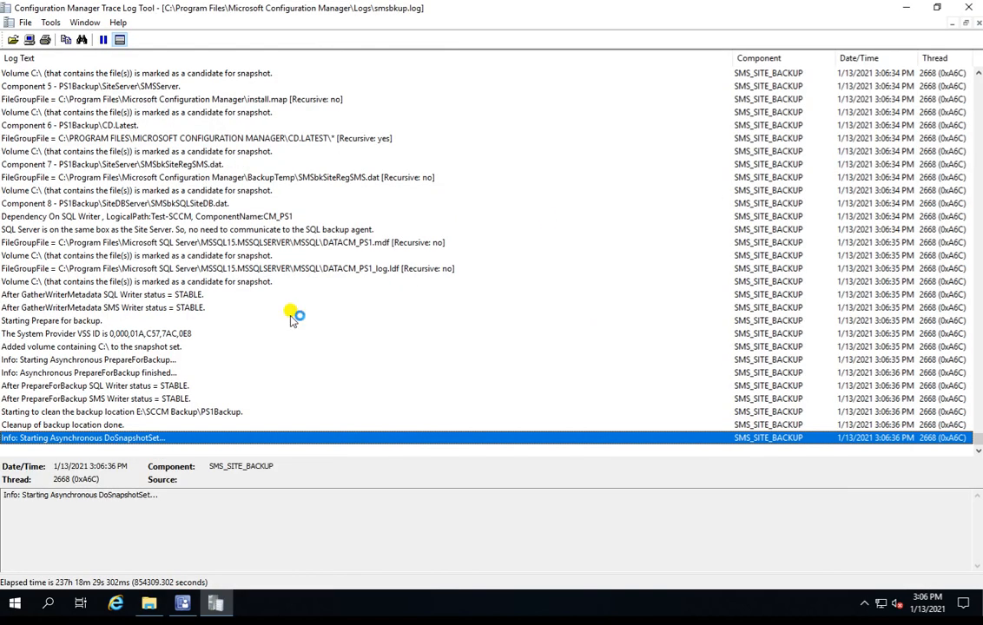
Step: In File Explorer, open E:\SCCM Backup, granting permanent access to the folder, and look inside its PS1Backup subfolder
{"action": "left_click", "coordinate": [148, 601]}
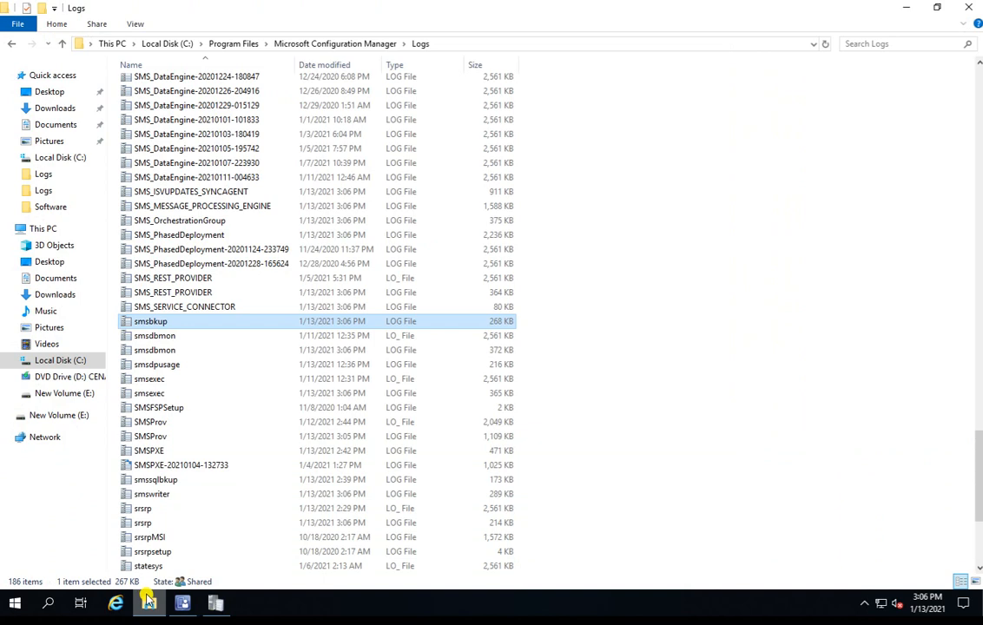
{"action": "left_click", "coordinate": [54, 359]}
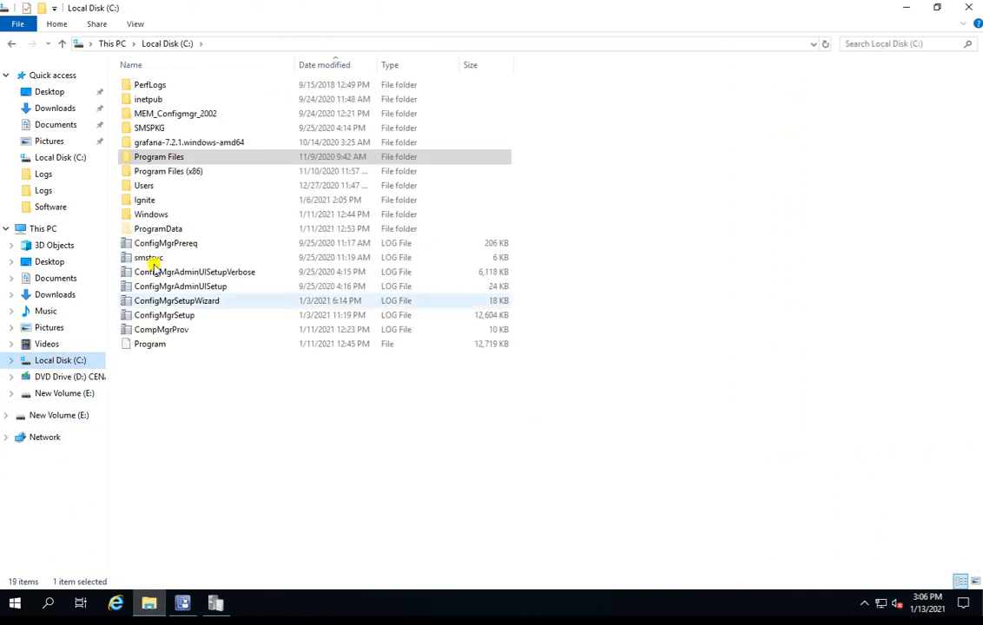
{"action": "left_click", "coordinate": [78, 395]}
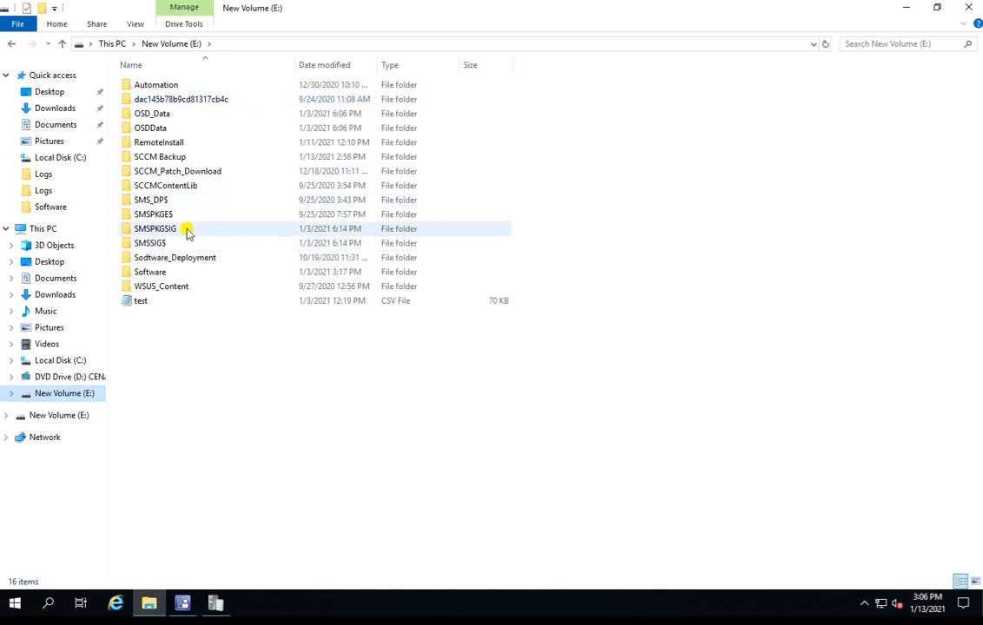
{"action": "double_click", "coordinate": [183, 158]}
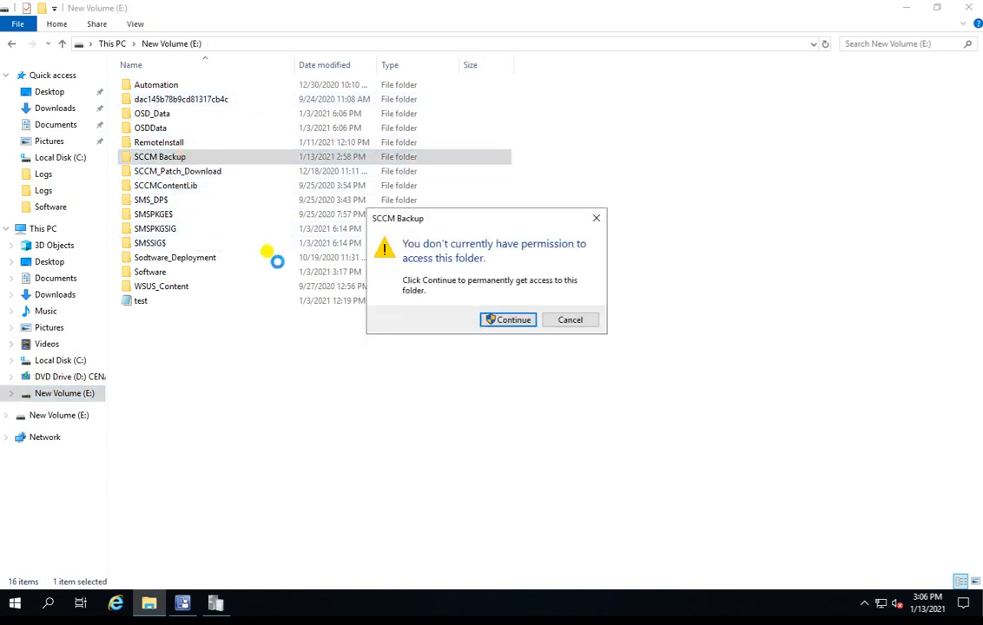
{"action": "left_click", "coordinate": [516, 321]}
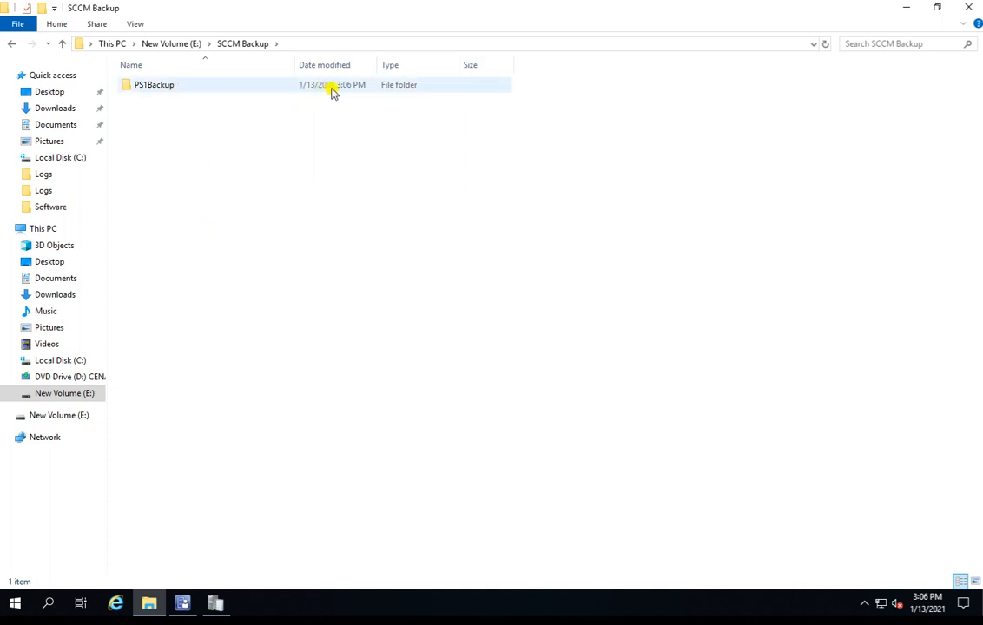
{"action": "double_click", "coordinate": [186, 84]}
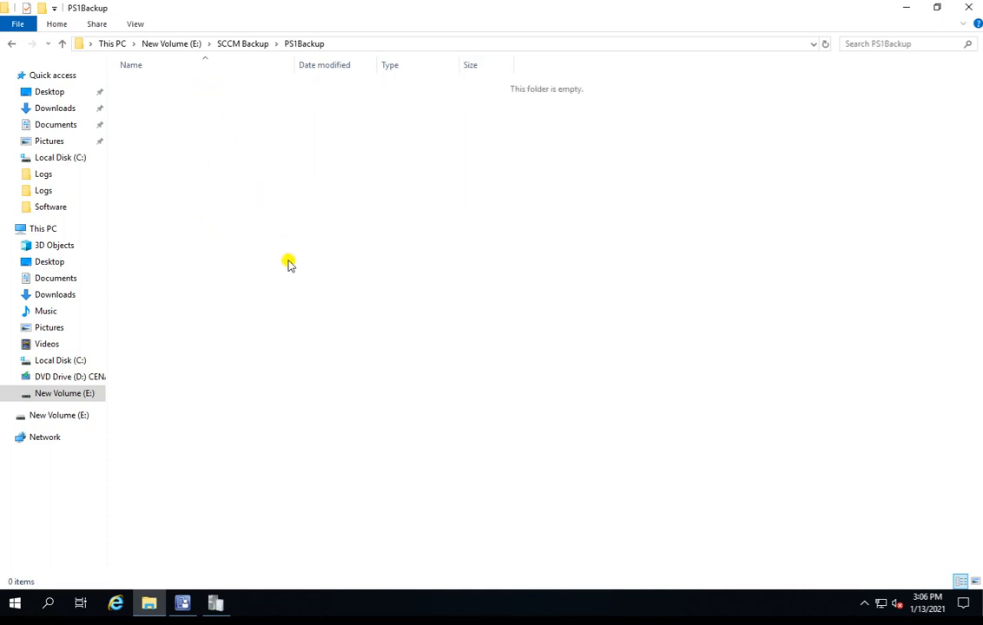
Step: Recheck the contents of the PS1Backup folder and return to the SCCM Backup folder
{"action": "left_click", "coordinate": [218, 604]}
{"action": "left_click", "coordinate": [221, 606]}
{"action": "left_click", "coordinate": [237, 44]}
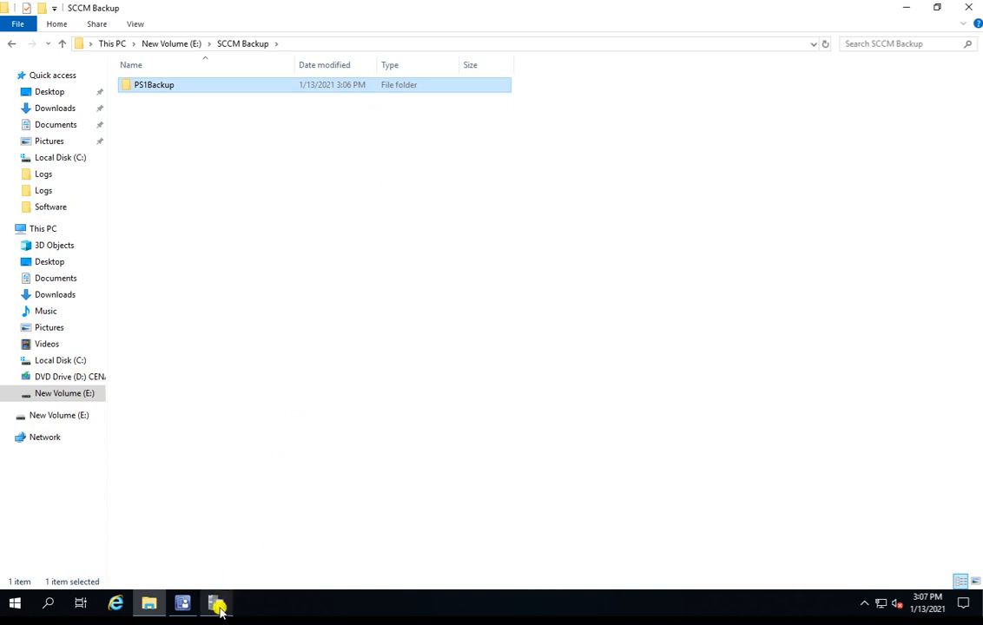
{"action": "mouse_move", "coordinate": [219, 611]}
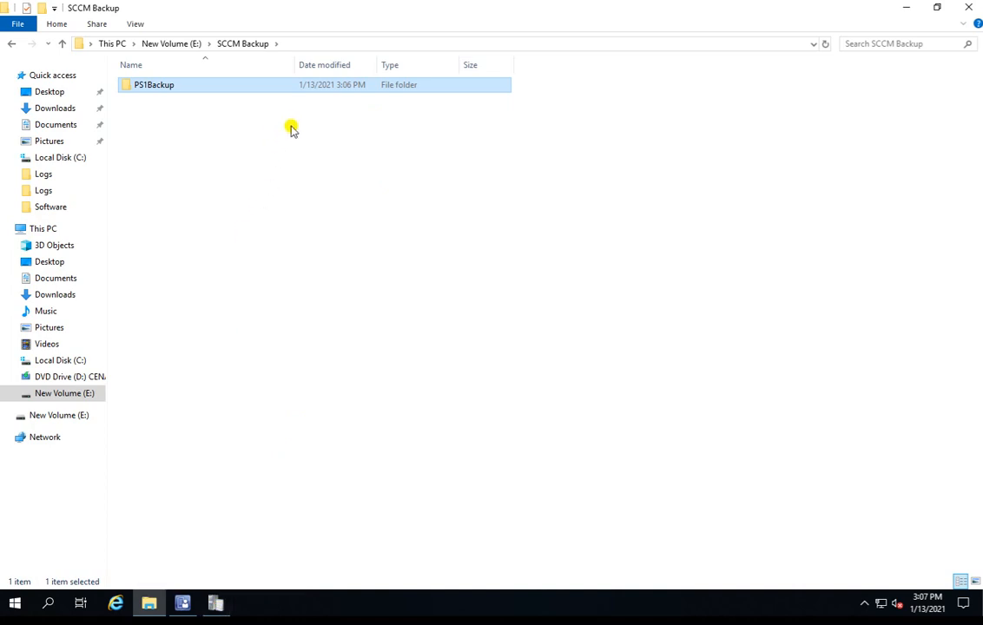
{"action": "double_click", "coordinate": [235, 87]}
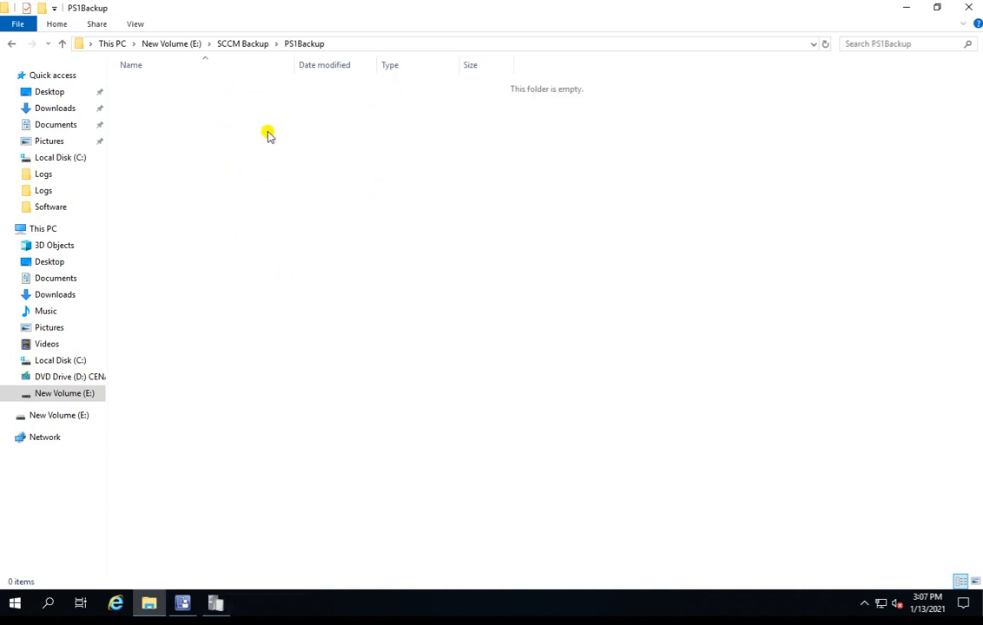
{"action": "left_click", "coordinate": [243, 48]}
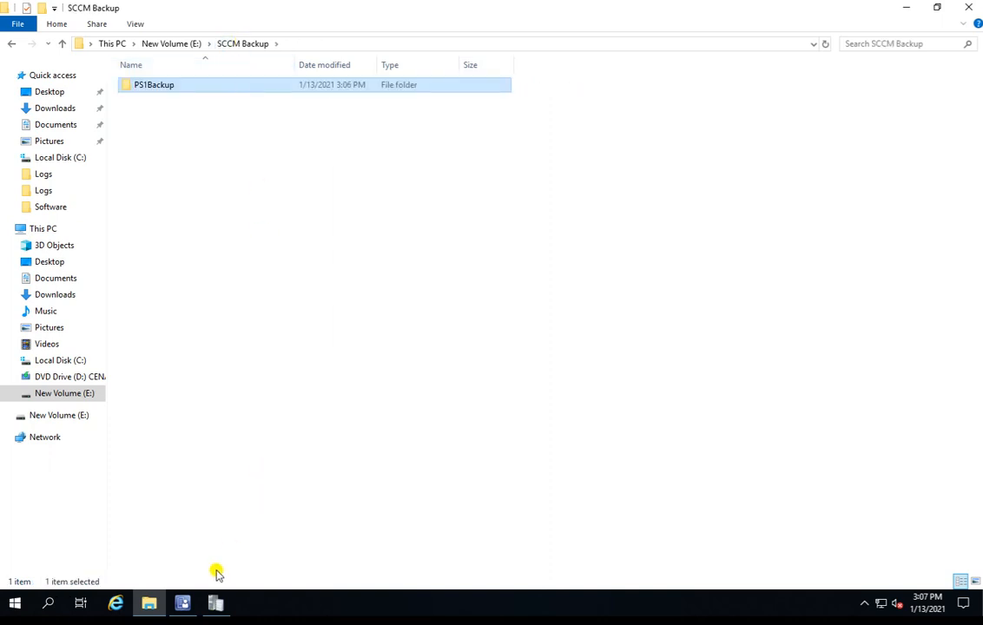
Step: Return to the smsbkup log in the Trace Log Tool and locate the first entry of the 1/13/2021 backup run
{"action": "left_click", "coordinate": [216, 603]}
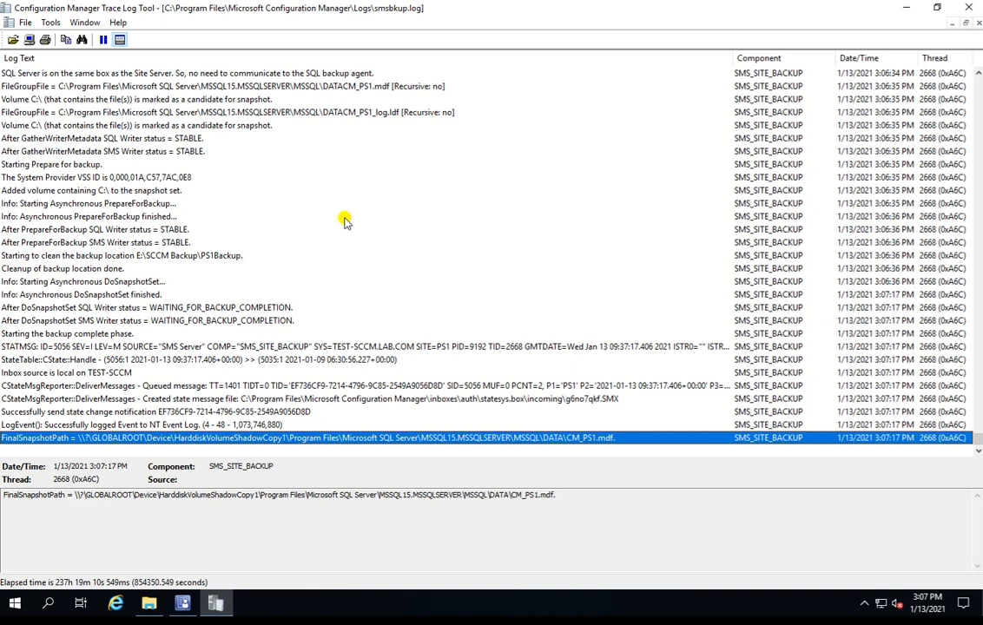
{"action": "key", "text": "Up"}
{"action": "key", "text": "Up"}
{"action": "key", "text": "Up"}
{"action": "key", "text": "Up"}
{"action": "key", "text": "Up"}
{"action": "key", "text": "Up"}
{"action": "key", "text": "Up"}
{"action": "key", "text": "Up"}
{"action": "key", "text": "Up"}
{"action": "key", "text": "Up"}
{"action": "key", "text": "Up"}
{"action": "key", "text": "Up"}
{"action": "key", "text": "Up"}
{"action": "key", "text": "Up"}
{"action": "key", "text": "Up"}
{"action": "key", "text": "Up"}
{"action": "key", "text": "Up"}
{"action": "key", "text": "Up"}
{"action": "key", "text": "Up"}
{"action": "key", "text": "Up"}
{"action": "key", "text": "Up"}
{"action": "key", "text": "Up"}
{"action": "key", "text": "Up"}
{"action": "key", "text": "Up"}
{"action": "key", "text": "Up"}
{"action": "key", "text": "Up"}
{"action": "key", "text": "Up"}
{"action": "key", "text": "Up"}
{"action": "key", "text": "Up"}
{"action": "key", "text": "Up"}
{"action": "key", "text": "Up"}
{"action": "key", "text": "Up"}
{"action": "key", "text": "Up"}
{"action": "key", "text": "Up"}
{"action": "key", "text": "Up"}
{"action": "key", "text": "Up"}
{"action": "key", "text": "Up"}
{"action": "key", "text": "Up"}
{"action": "key", "text": "Up"}
{"action": "key", "text": "Up"}
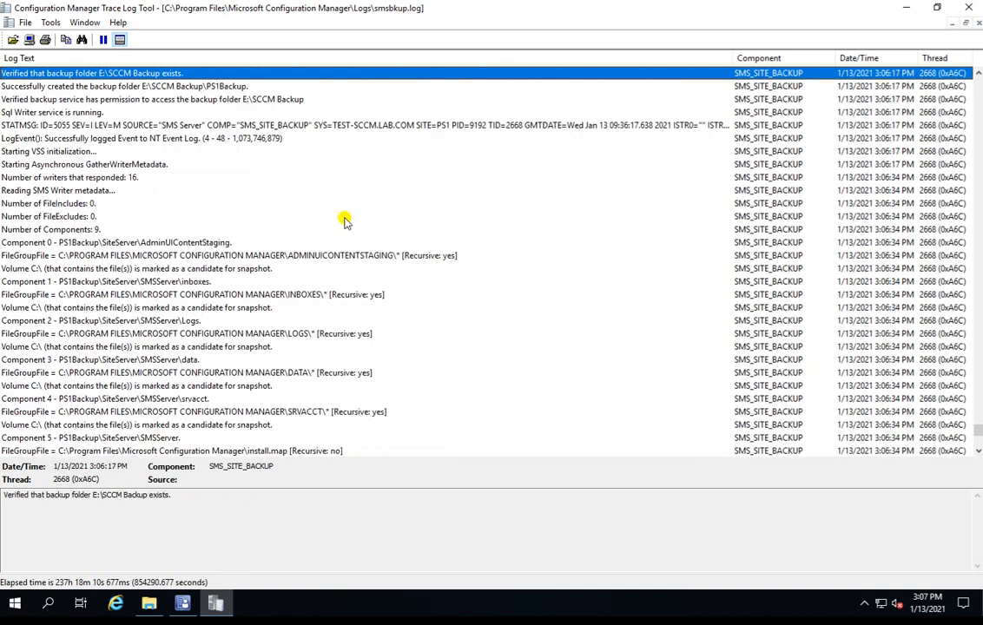
{"action": "key", "text": "Up"}
{"action": "key", "text": "Up"}
{"action": "key", "text": "Up"}
{"action": "key", "text": "Up"}
{"action": "key", "text": "Up"}
{"action": "key", "text": "Up"}
{"action": "key", "text": "Up"}
{"action": "key", "text": "Up"}
{"action": "key", "text": "Up"}
{"action": "key", "text": "Up"}
{"action": "key", "text": "Up"}
{"action": "key", "text": "Up"}
{"action": "key", "text": "Up"}
{"action": "key", "text": "Up"}
{"action": "key", "text": "Up"}
{"action": "key", "text": "Up"}
{"action": "key", "text": "Up"}
{"action": "key", "text": "Up"}
{"action": "key", "text": "Up"}
{"action": "key", "text": "Up"}
{"action": "key", "text": "Up"}
{"action": "key", "text": "Up"}
{"action": "key", "text": "Down"}
{"action": "key", "text": "Down"}
{"action": "key", "text": "Down"}
{"action": "key", "text": "Down"}
{"action": "key", "text": "Down"}
{"action": "key", "text": "Down"}
{"action": "key", "text": "Down"}
{"action": "key", "text": "Down"}
{"action": "key", "text": "Down"}
{"action": "key", "text": "Down"}
{"action": "key", "text": "Down"}
{"action": "key", "text": "Down"}
{"action": "key", "text": "Down"}
{"action": "key", "text": "Down"}
{"action": "key", "text": "Down"}
{"action": "key", "text": "Down"}
{"action": "key", "text": "Down"}
{"action": "key", "text": "Down"}
{"action": "key", "text": "Down"}
{"action": "key", "text": "Down"}
{"action": "key", "text": "Up"}
{"action": "key", "text": "Up"}
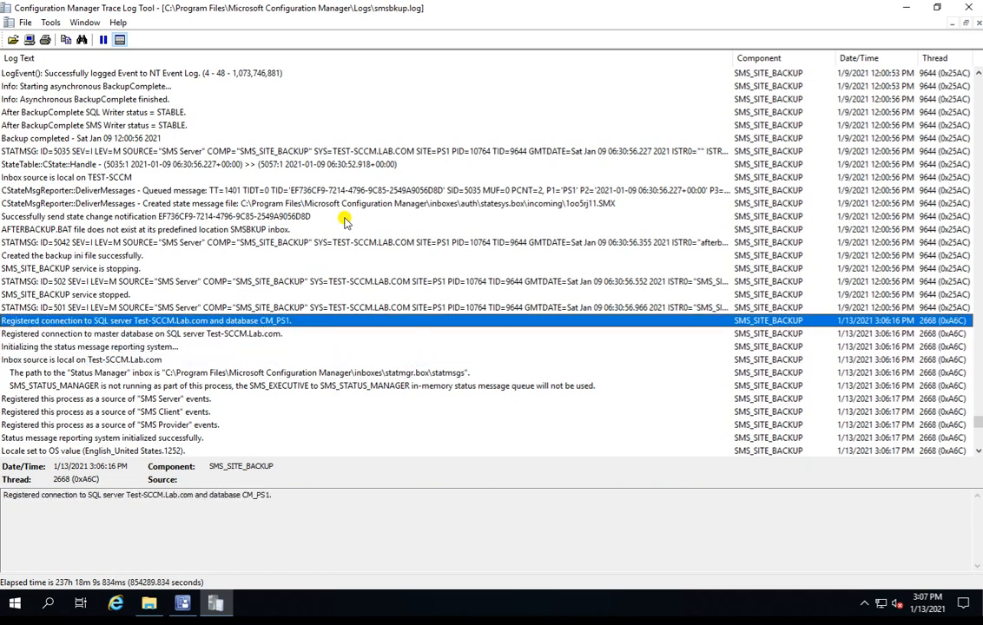
Step: Examine the run's opening log entries on the SQL Server connections and status message reporting initialization
{"action": "key", "text": "Down"}
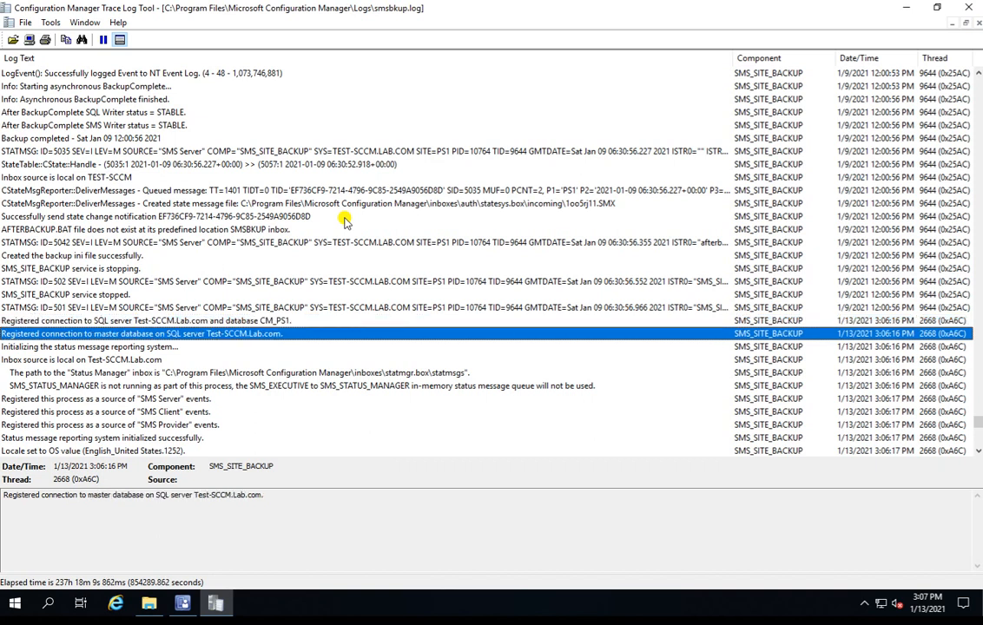
{"action": "key", "text": "Down"}
{"action": "key", "text": "Up"}
{"action": "key", "text": "Down"}
{"action": "key", "text": "Down"}
{"action": "key", "text": "Down"}
{"action": "key", "text": "Down"}
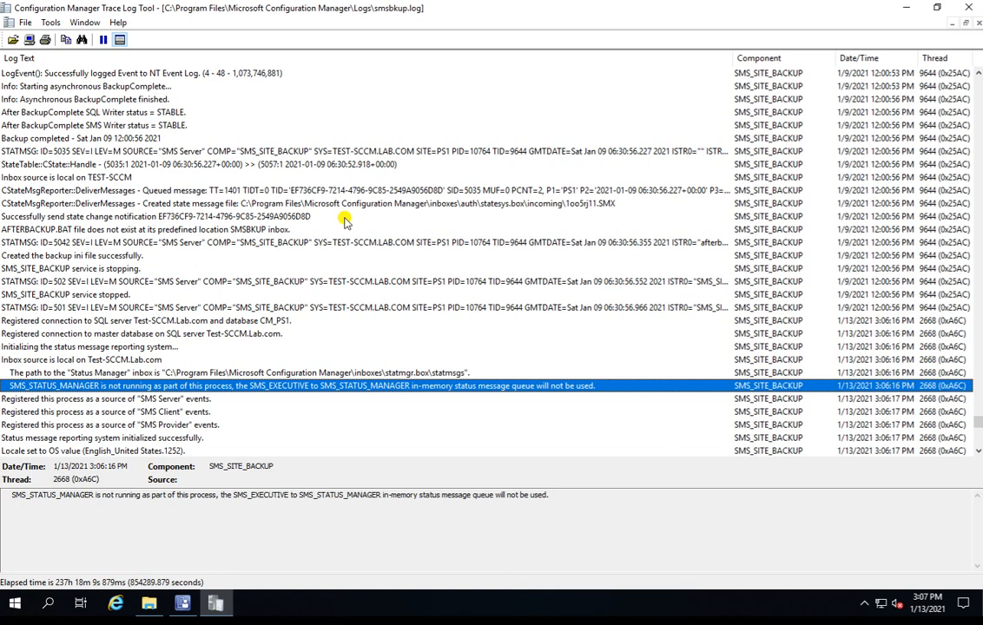
Step: Examine the log entries on the backup start, the SMS and SQL installation root directories, and the backup locations
{"action": "key", "text": "Down"}
{"action": "key", "text": "Down"}
{"action": "key", "text": "Down"}
{"action": "key", "text": "Down"}
{"action": "key", "text": "Down"}
{"action": "key", "text": "Down"}
{"action": "key", "text": "Down"}
{"action": "key", "text": "Down"}
{"action": "key", "text": "Down"}
{"action": "key", "text": "Down"}
{"action": "key", "text": "Down"}
{"action": "key", "text": "Down"}
{"action": "key", "text": "Down"}
{"action": "key", "text": "Down"}
{"action": "key", "text": "Down"}
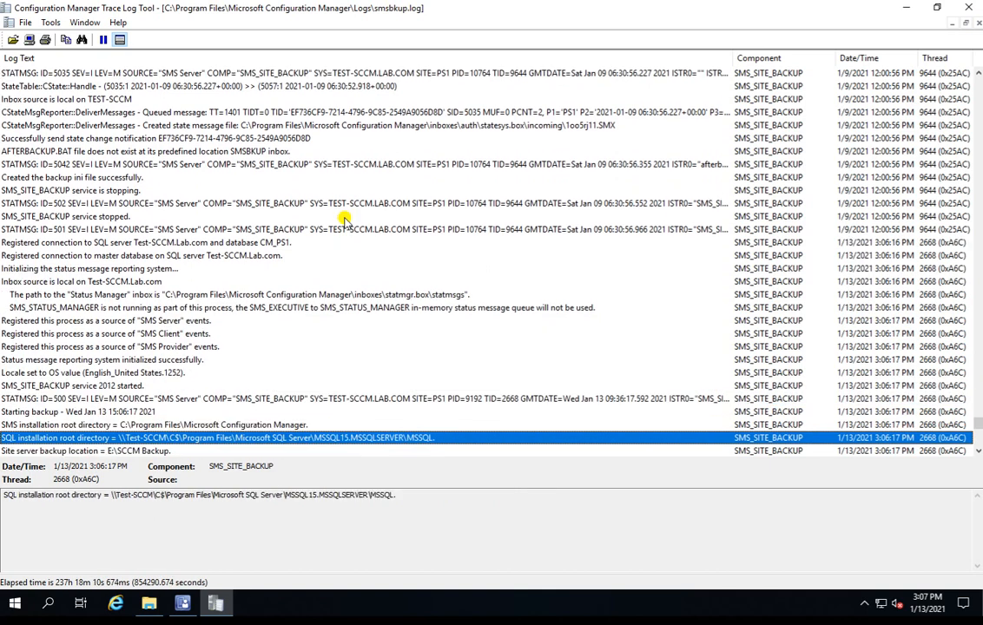
{"action": "key", "text": "Up"}
{"action": "key", "text": "Up"}
{"action": "key", "text": "Up"}
{"action": "key", "text": "Up"}
{"action": "key", "text": "Up"}
{"action": "key", "text": "Up"}
{"action": "key", "text": "Up"}
{"action": "key", "text": "Down"}
{"action": "key", "text": "Down"}
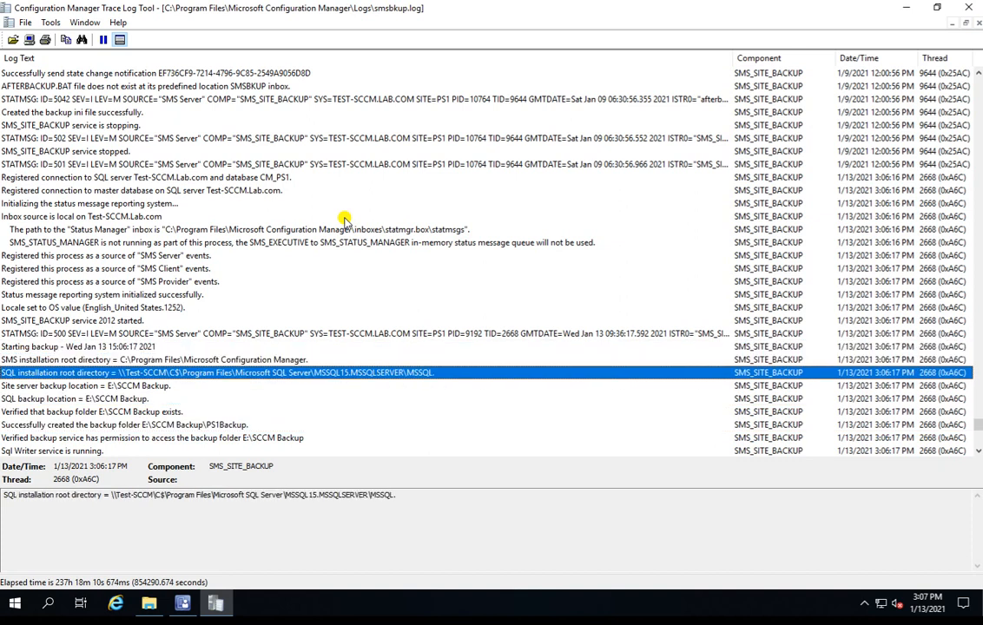
{"action": "key", "text": "Down"}
{"action": "key", "text": "Up"}
{"action": "key", "text": "Down"}
{"action": "key", "text": "Down"}
{"action": "key", "text": "Down"}
{"action": "key", "text": "Down"}
{"action": "key", "text": "Down"}
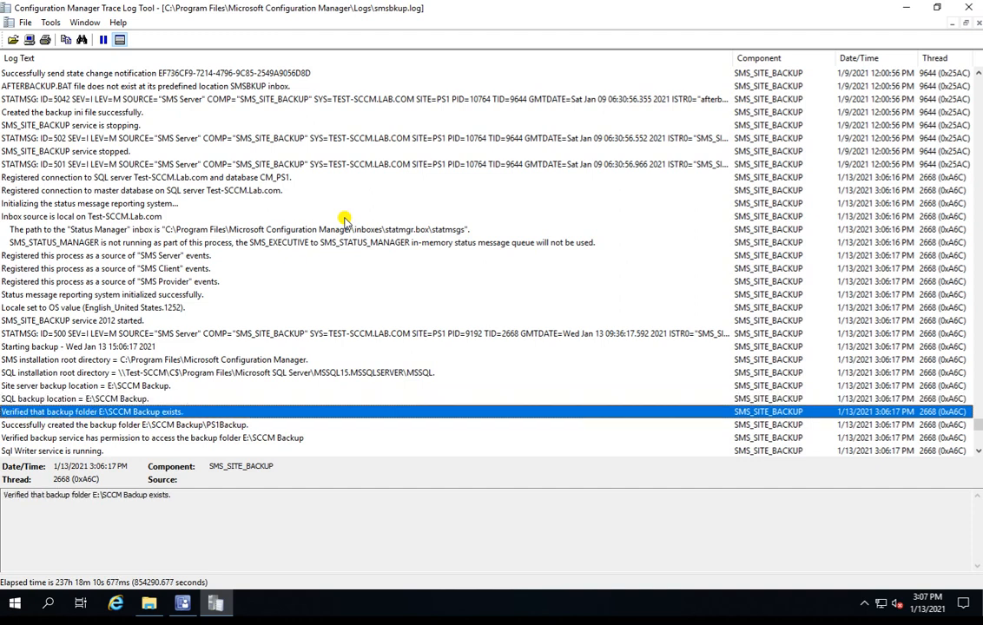
Step: Examine the log entries from the backup folder check through VSS initialization and the SMS Writer metadata
{"action": "key", "text": "Down"}
{"action": "key", "text": "Down"}
{"action": "key", "text": "Down"}
{"action": "key", "text": "Down"}
{"action": "key", "text": "Down"}
{"action": "key", "text": "Down"}
{"action": "key", "text": "Down"}
{"action": "key", "text": "Down"}
{"action": "key", "text": "Down"}
{"action": "key", "text": "Down"}
{"action": "key", "text": "Down"}
{"action": "key", "text": "Down"}
{"action": "key", "text": "Down"}
{"action": "key", "text": "Down"}
{"action": "key", "text": "Down"}
{"action": "key", "text": "Down"}
{"action": "key", "text": "Down"}
{"action": "key", "text": "Down"}
{"action": "key", "text": "Down"}
{"action": "key", "text": "Down"}
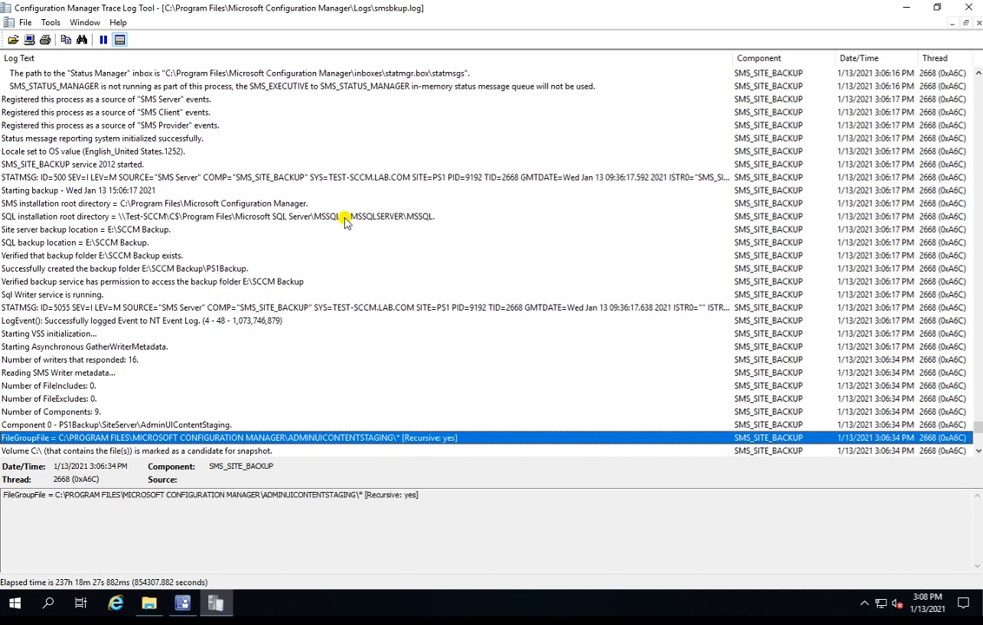
{"action": "key", "text": "Down"}
{"action": "key", "text": "Down"}
{"action": "key", "text": "Down"}
{"action": "key", "text": "Down"}
{"action": "key", "text": "Down"}
{"action": "key", "text": "Down"}
{"action": "key", "text": "Down"}
{"action": "key", "text": "Down"}
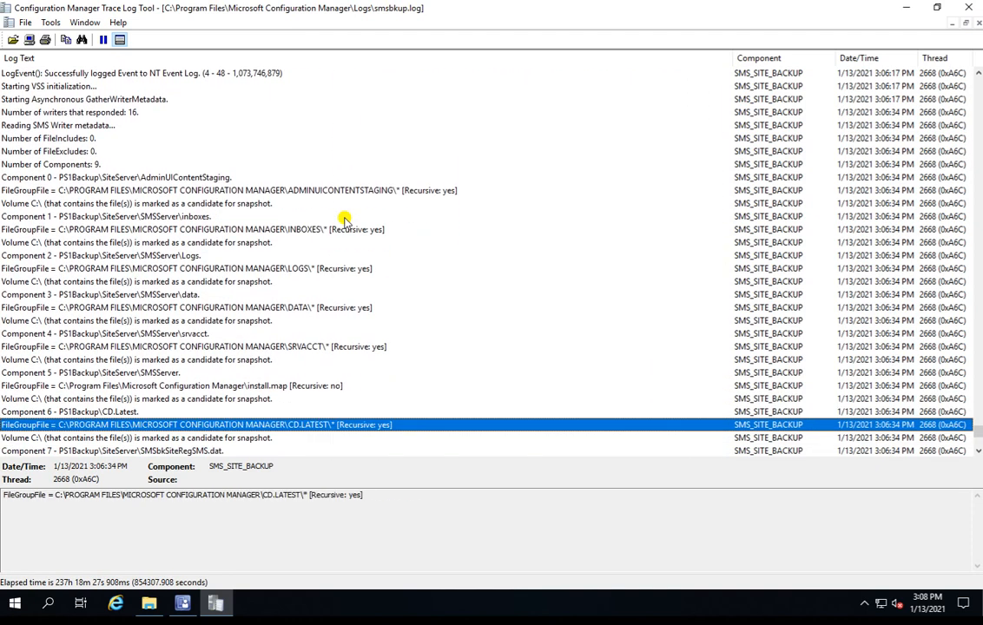
Step: Review the backup component entries and their source file groups, from AdminUIContentStaging through srvacct
{"action": "key", "text": "Up"}
{"action": "key", "text": "Up"}
{"action": "key", "text": "Up"}
{"action": "key", "text": "Up"}
{"action": "key", "text": "Up"}
{"action": "key", "text": "Up"}
{"action": "key", "text": "Up"}
{"action": "key", "text": "Up"}
{"action": "key", "text": "Up"}
{"action": "key", "text": "Up"}
{"action": "key", "text": "Up"}
{"action": "key", "text": "Up"}
{"action": "key", "text": "Up"}
{"action": "key", "text": "Up"}
{"action": "key", "text": "Up"}
{"action": "key", "text": "Up"}
{"action": "key", "text": "Up"}
{"action": "key", "text": "Up"}
{"action": "key", "text": "Up"}
{"action": "key", "text": "Up"}
{"action": "key", "text": "Down"}
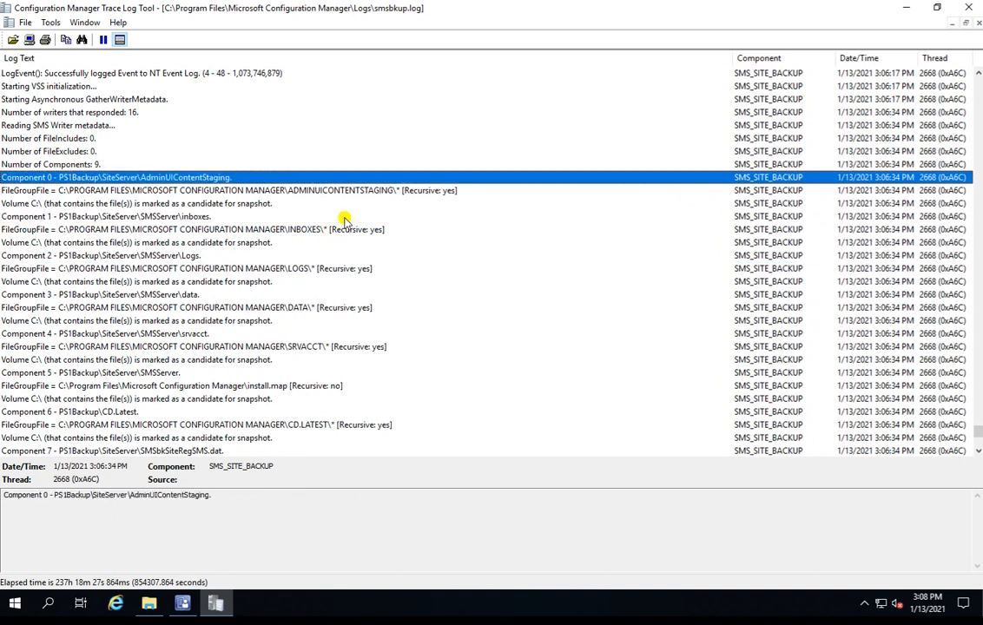
{"action": "key", "text": "Down"}
{"action": "key", "text": "Down"}
{"action": "key", "text": "Down"}
{"action": "key", "text": "Down"}
{"action": "key", "text": "Down"}
{"action": "key", "text": "Down"}
{"action": "key", "text": "Down"}
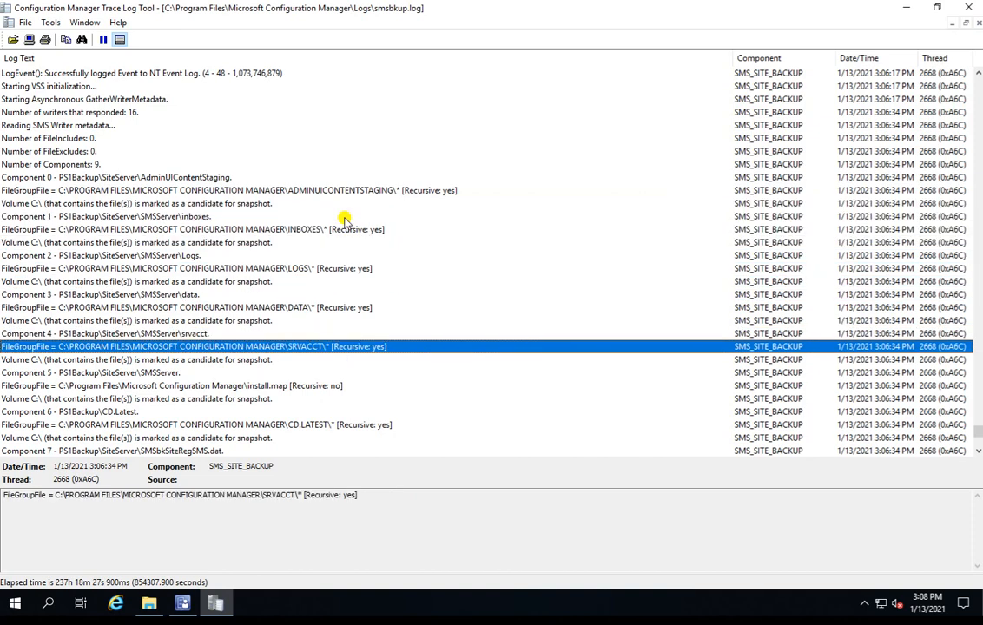
Step: Examine the remaining component entries through the snapshot and the status message for the backup complete phase
{"action": "key", "text": "Down"}
{"action": "key", "text": "Down"}
{"action": "key", "text": "Down"}
{"action": "key", "text": "Down"}
{"action": "key", "text": "Down"}
{"action": "key", "text": "Down"}
{"action": "key", "text": "Down"}
{"action": "key", "text": "Down"}
{"action": "key", "text": "Down"}
{"action": "key", "text": "Down"}
{"action": "key", "text": "Down"}
{"action": "key", "text": "Down"}
{"action": "key", "text": "Down"}
{"action": "key", "text": "Down"}
{"action": "key", "text": "Down"}
{"action": "key", "text": "Down"}
{"action": "key", "text": "Down"}
{"action": "key", "text": "Down"}
{"action": "key", "text": "Down"}
{"action": "key", "text": "Down"}
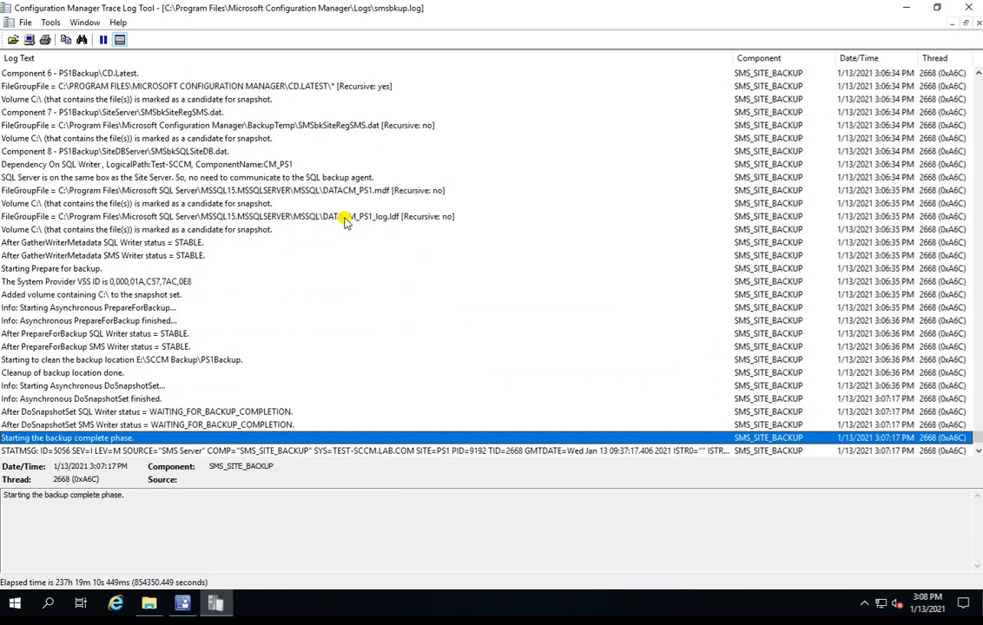
{"action": "key", "text": "Down"}
{"action": "key", "text": "Down"}
{"action": "key", "text": "Down"}
{"action": "key", "text": "Down"}
{"action": "key", "text": "Down"}
{"action": "key", "text": "Down"}
{"action": "key", "text": "Down"}
{"action": "key", "text": "Down"}
{"action": "key", "text": "Up"}
{"action": "key", "text": "Up"}
{"action": "key", "text": "Up"}
{"action": "key", "text": "Up"}
{"action": "key", "text": "Up"}
{"action": "key", "text": "Up"}
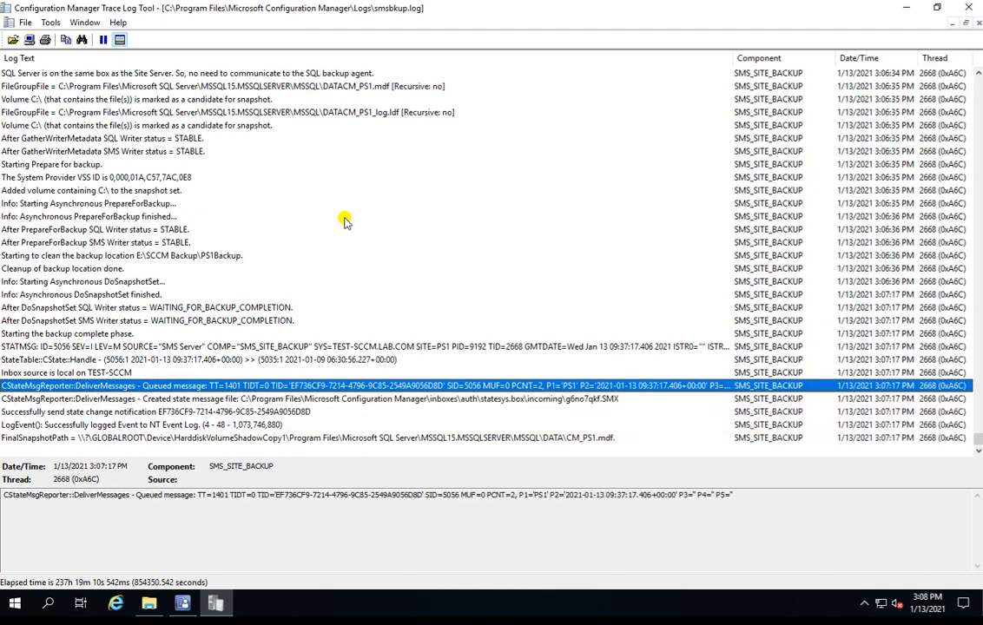
{"action": "key", "text": "Up"}
{"action": "key", "text": "Up"}
{"action": "key", "text": "Down"}
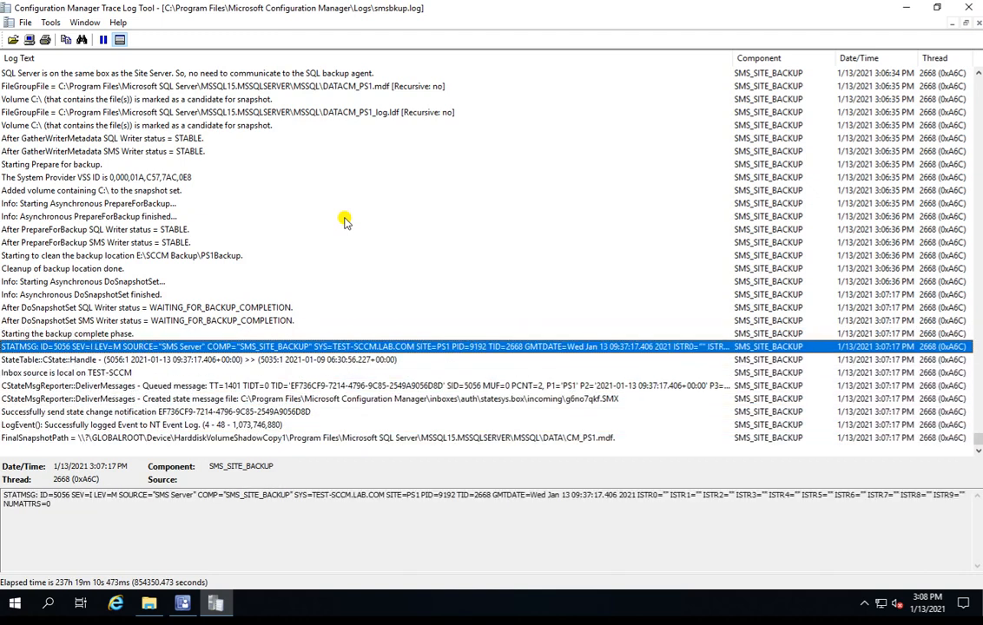
Step: Review the state message and event log entries down to the FinalSnapshotPath entry for CM_PS1.mdf
{"action": "key", "text": "Down"}
{"action": "key", "text": "Down"}
{"action": "key", "text": "Down"}
{"action": "key", "text": "Down"}
{"action": "key", "text": "Down"}
{"action": "key", "text": "Down"}
{"action": "key", "text": "Down"}
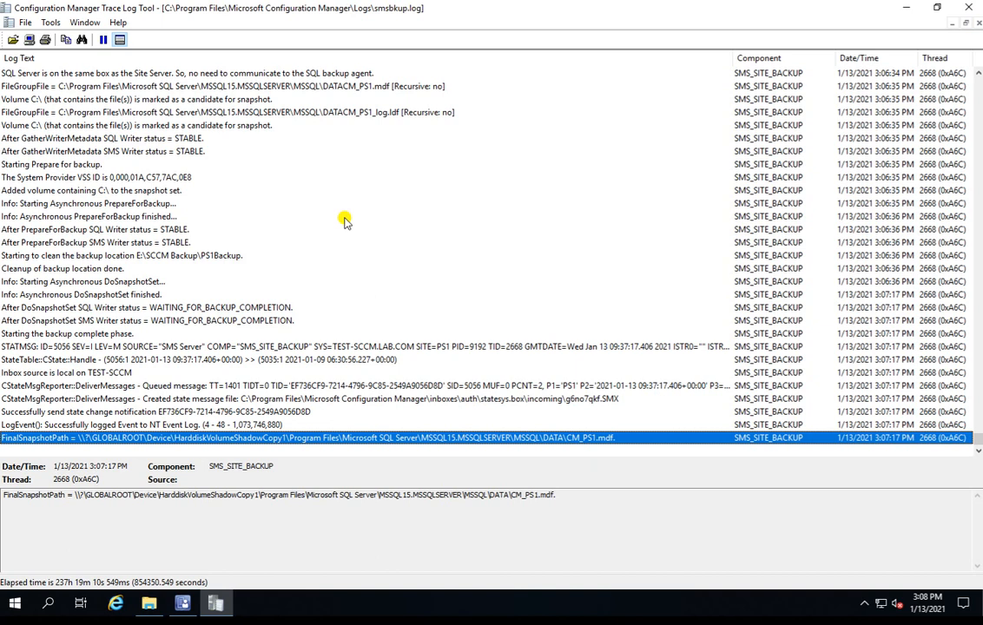
Step: Go back to the log entry on cleaning the backup location E:\SCCM Backup\PS1Backup and the SMS Writer status entry before it
{"action": "key", "text": "Up"}
{"action": "key", "text": "Up"}
{"action": "key", "text": "Up"}
{"action": "key", "text": "Up"}
{"action": "key", "text": "Up"}
{"action": "key", "text": "Up"}
{"action": "key", "text": "Up"}
{"action": "key", "text": "Up"}
{"action": "key", "text": "Up"}
{"action": "key", "text": "Up"}
{"action": "key", "text": "Up"}
{"action": "key", "text": "Up"}
{"action": "key", "text": "Up"}
{"action": "key", "text": "Up"}
{"action": "key", "text": "Up"}
{"action": "key", "text": "Up"}
{"action": "key", "text": "Up"}
{"action": "key", "text": "Down"}
{"action": "key", "text": "Down"}
{"action": "key", "text": "Down"}
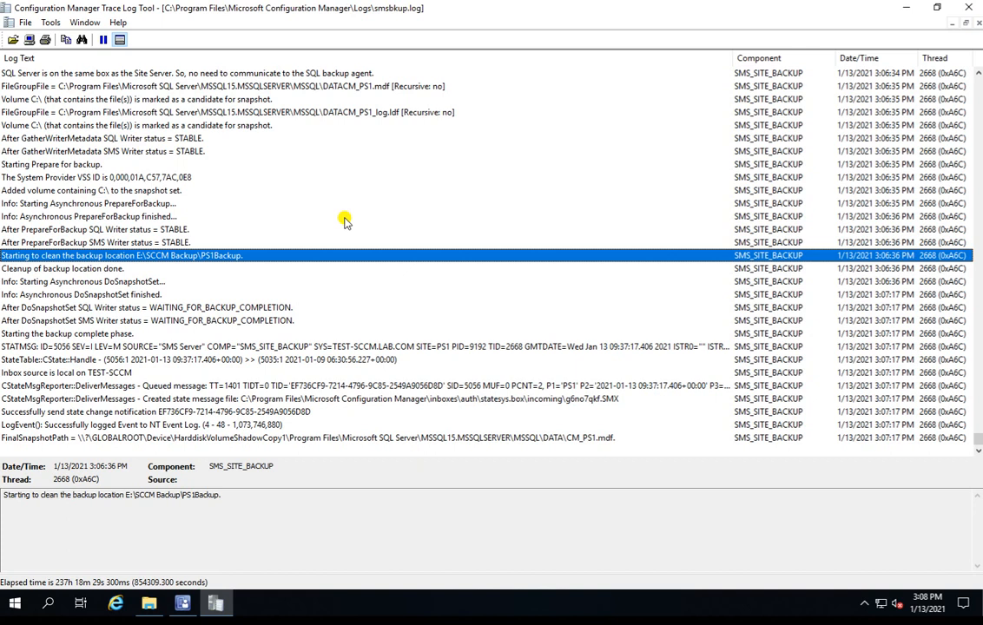
{"action": "left_click", "coordinate": [102, 243]}
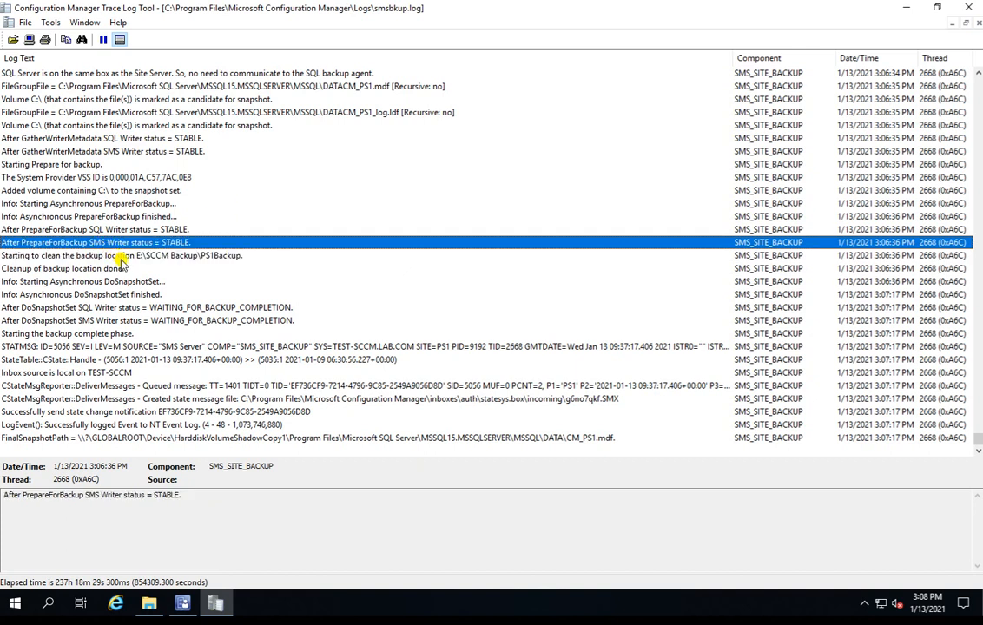
{"action": "left_click", "coordinate": [120, 256]}
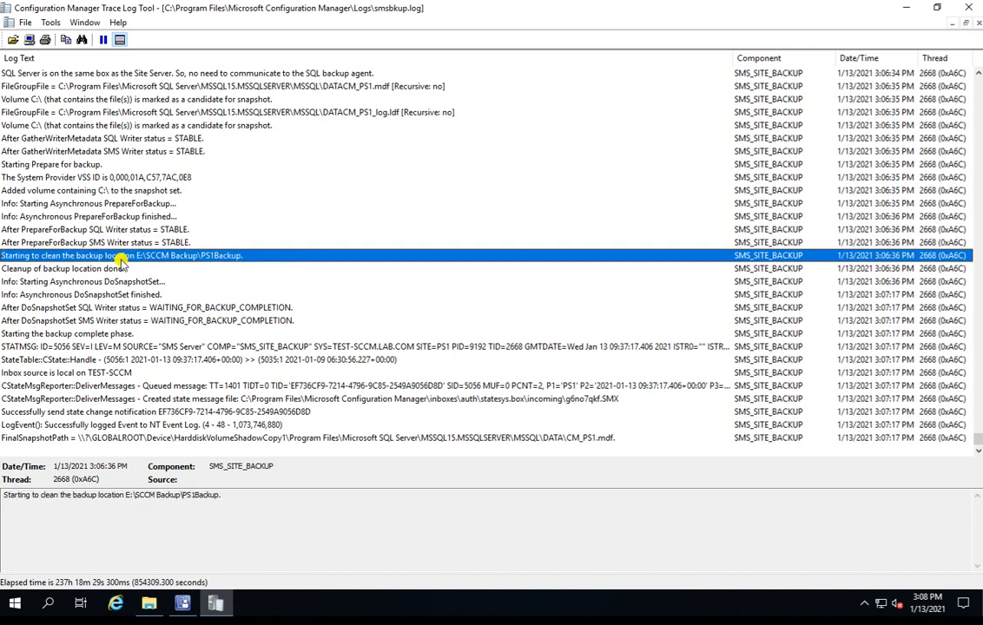
Step: Follow the log from the backup location cleanup through DoSnapshotSet and the backup complete phase to the last entry
{"action": "key", "text": "Down"}
{"action": "key", "text": "Down"}
{"action": "key", "text": "Down"}
{"action": "key", "text": "Down"}
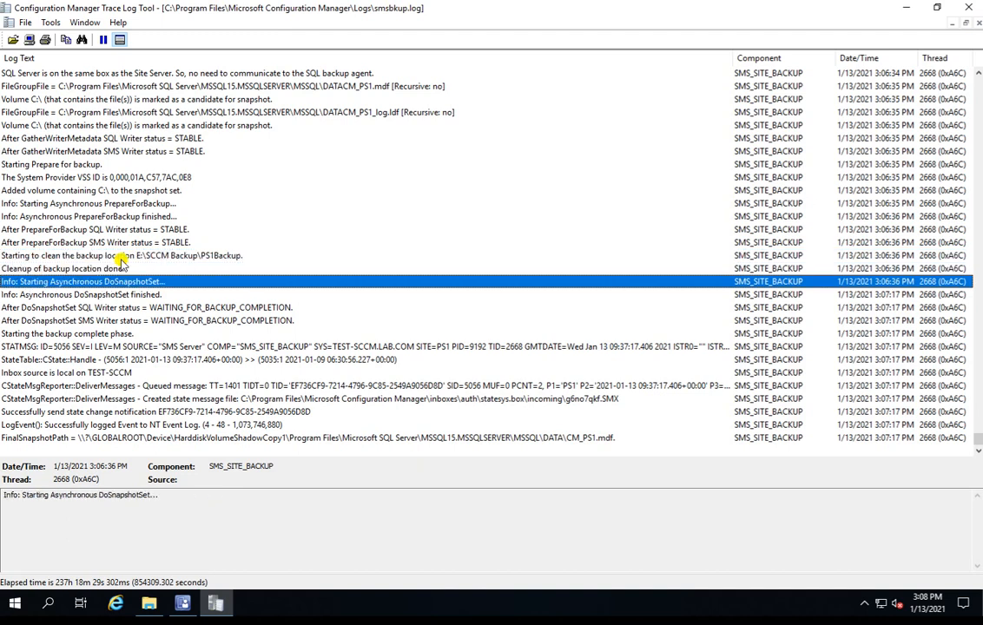
{"action": "key", "text": "Down"}
{"action": "key", "text": "Down"}
{"action": "key", "text": "Down"}
{"action": "key", "text": "Down"}
{"action": "key", "text": "Down"}
{"action": "key", "text": "Down"}
{"action": "key", "text": "Down"}
{"action": "key", "text": "Down"}
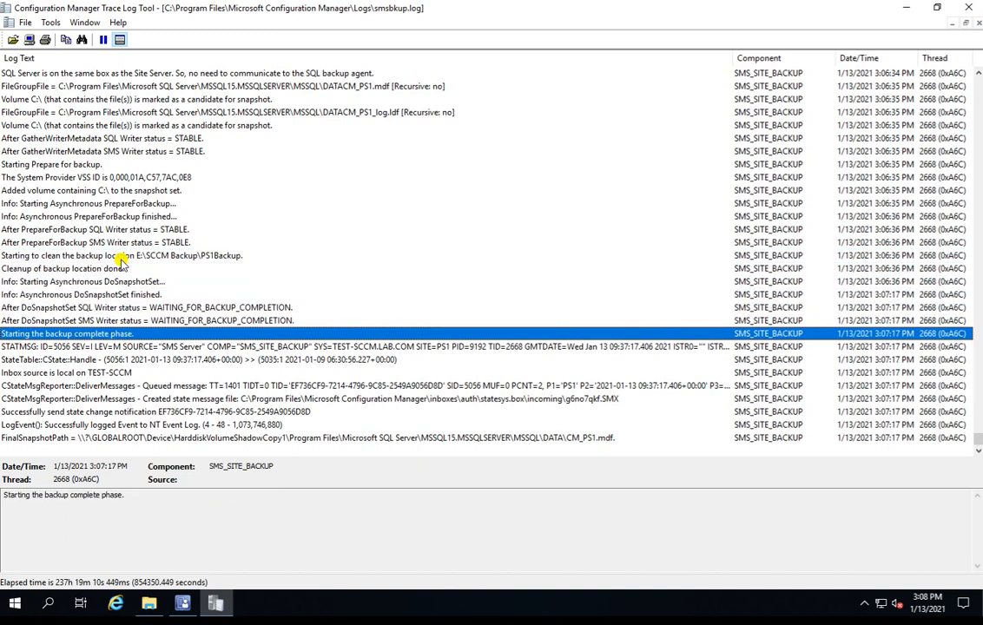
{"action": "key", "text": "Down"}
{"action": "key", "text": "Down"}
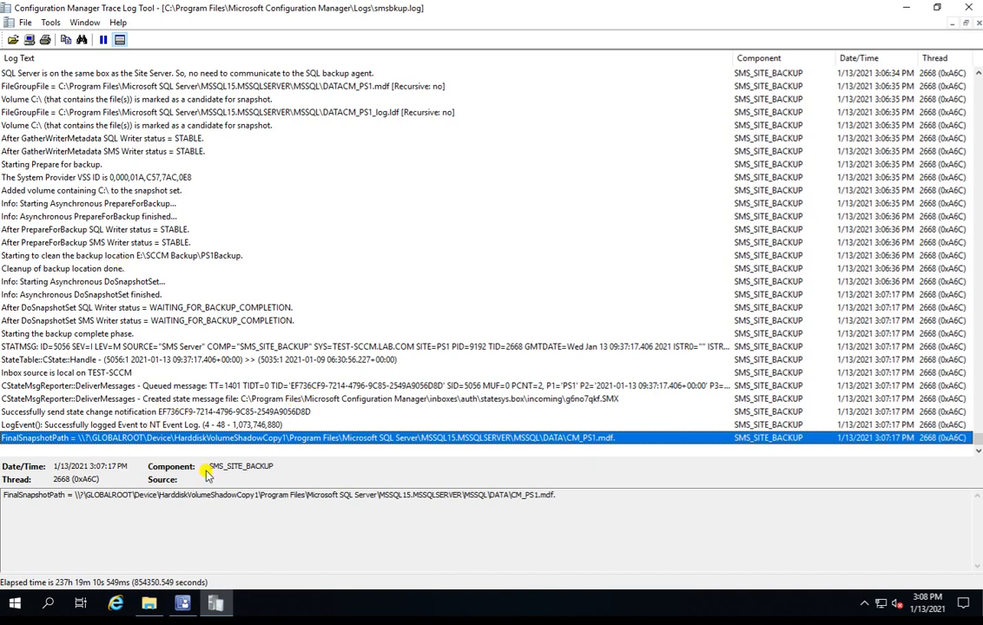
Step: Switch to File Explorer, refresh the SCCM Backup folder, and open PS1Backup\SiteDBServer, granting permanent access to the folder
{"action": "left_click", "coordinate": [147, 605]}
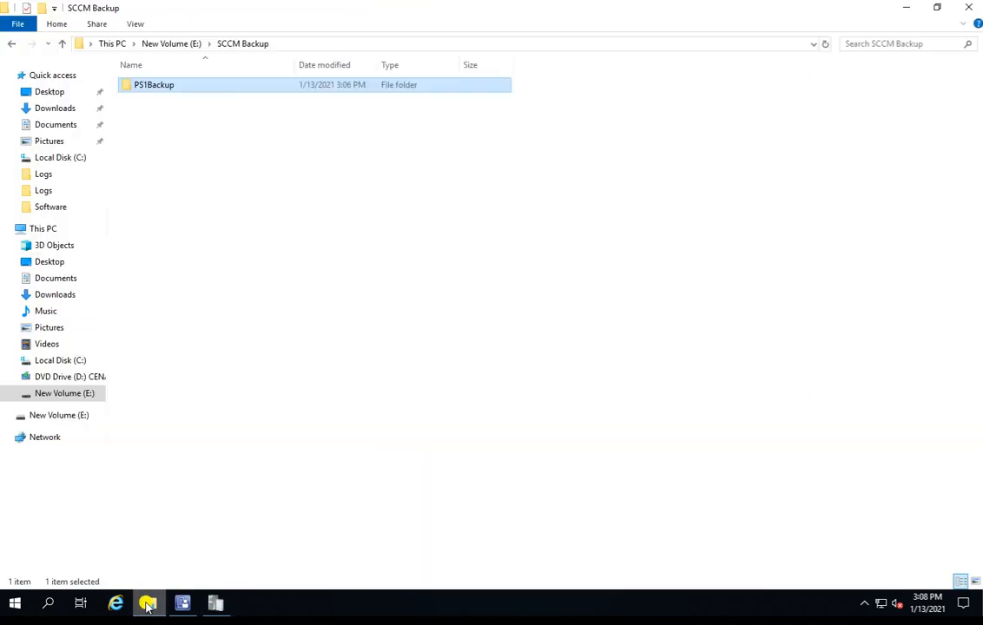
{"action": "right_click", "coordinate": [264, 198]}
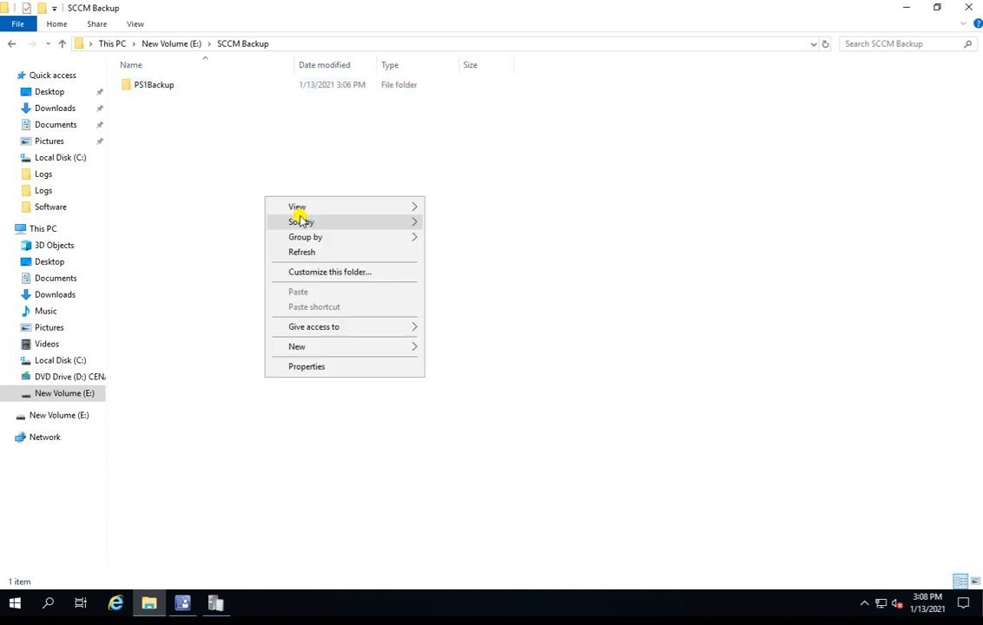
{"action": "left_click", "coordinate": [330, 253]}
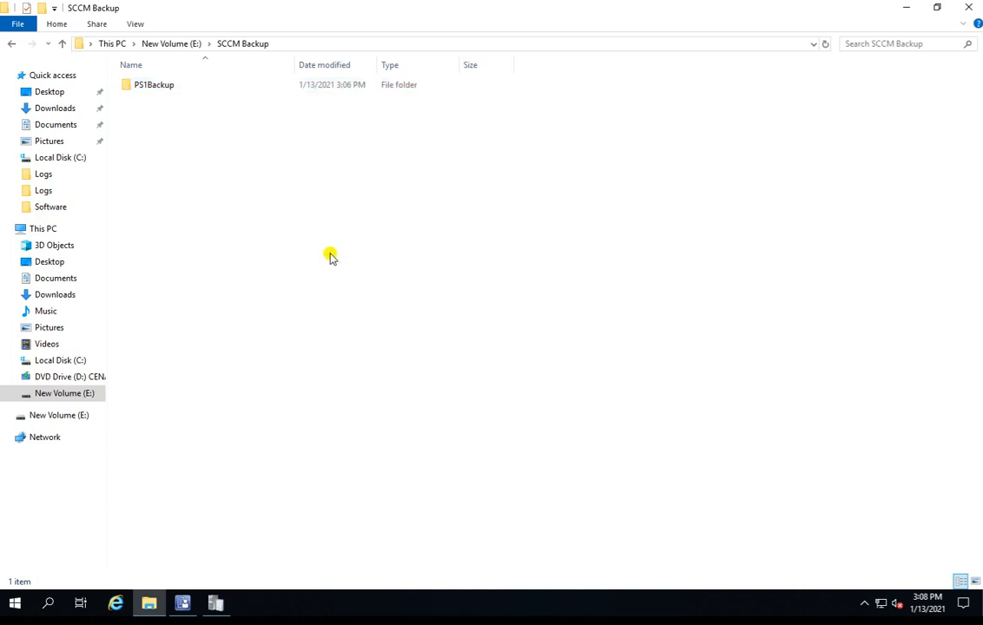
{"action": "double_click", "coordinate": [180, 86]}
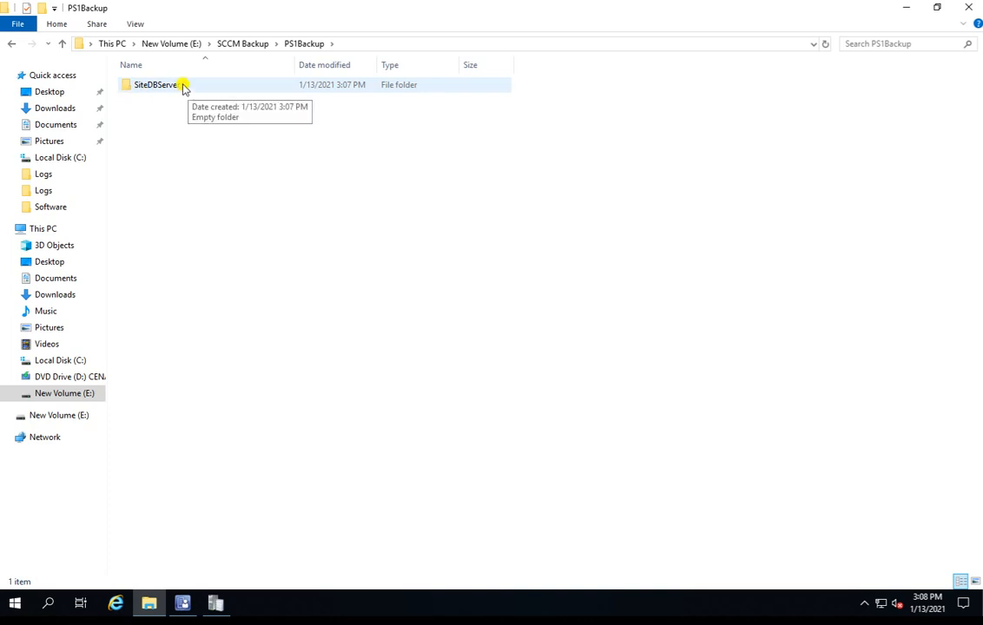
{"action": "double_click", "coordinate": [181, 85]}
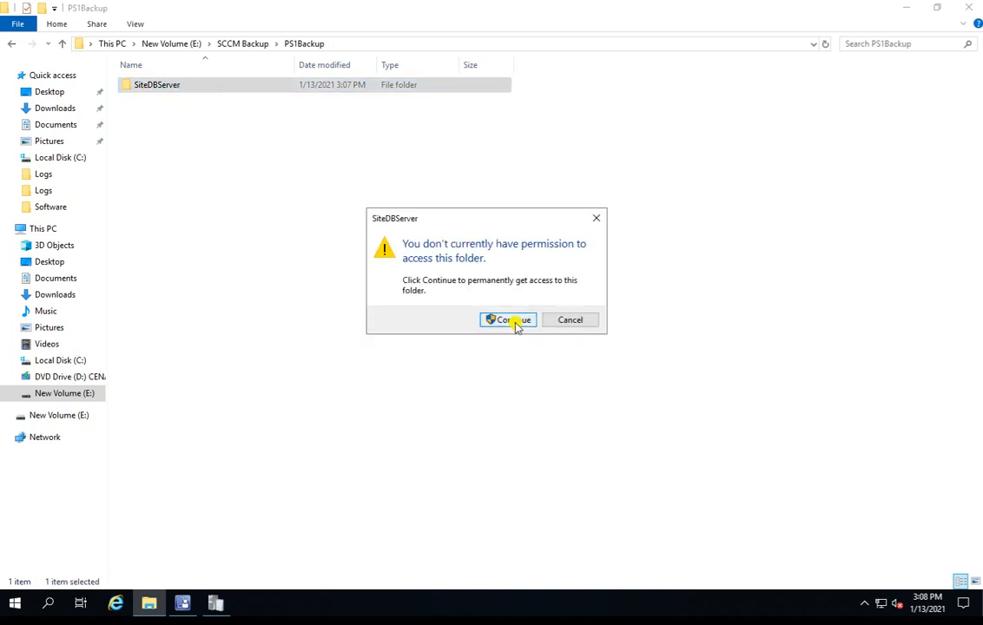
{"action": "left_click", "coordinate": [517, 322]}
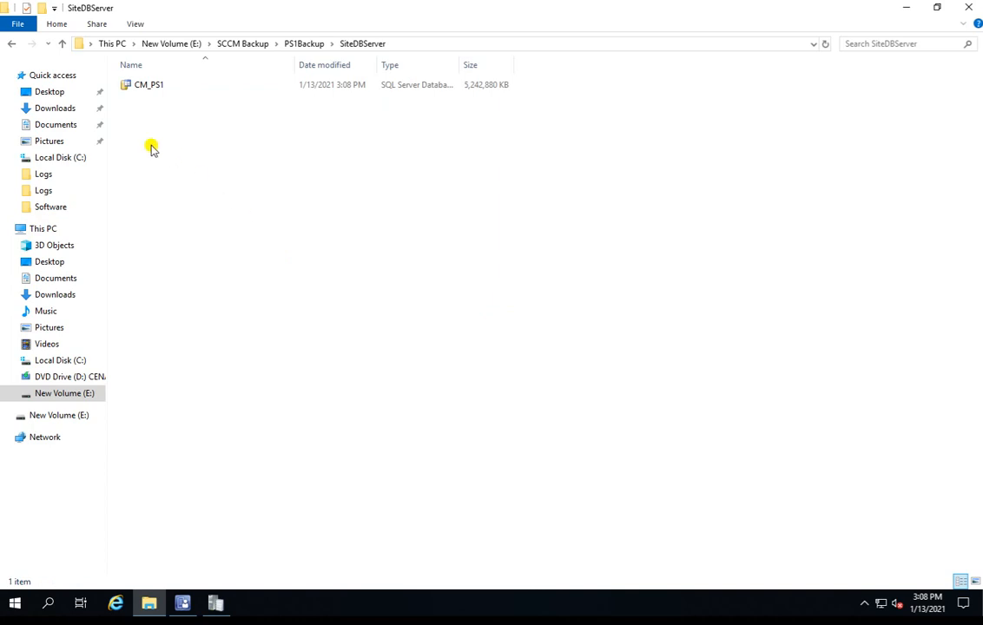
Step: Check the size of the CM_PS1 database file in its properties and close them without changes
{"action": "left_click", "coordinate": [174, 89]}
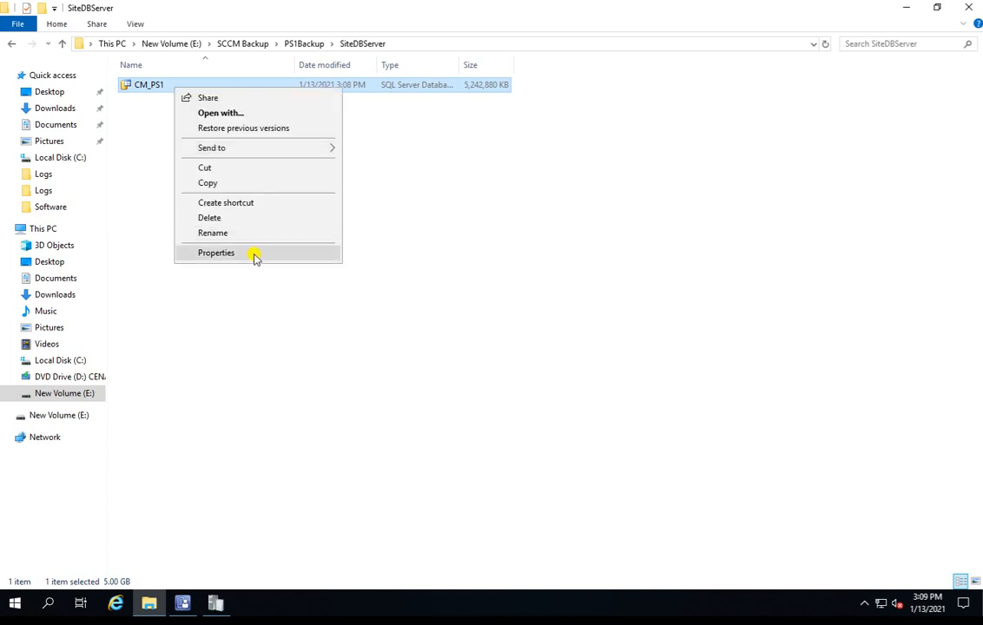
{"action": "left_click", "coordinate": [254, 255]}
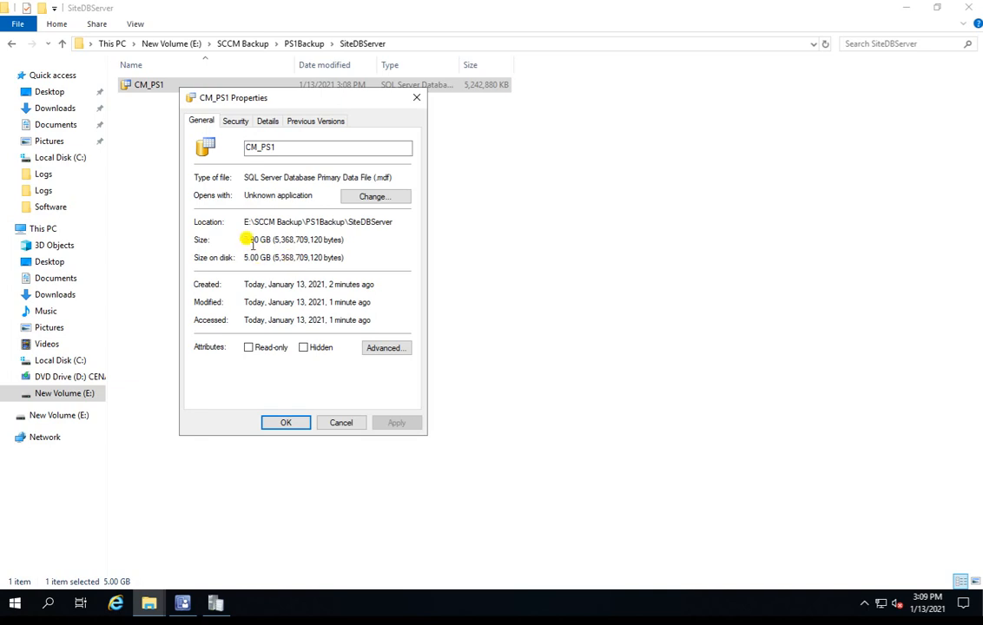
{"action": "left_click_drag", "start_coordinate": [253, 243], "coordinate": [255, 257]}
{"action": "left_click", "coordinate": [342, 423]}
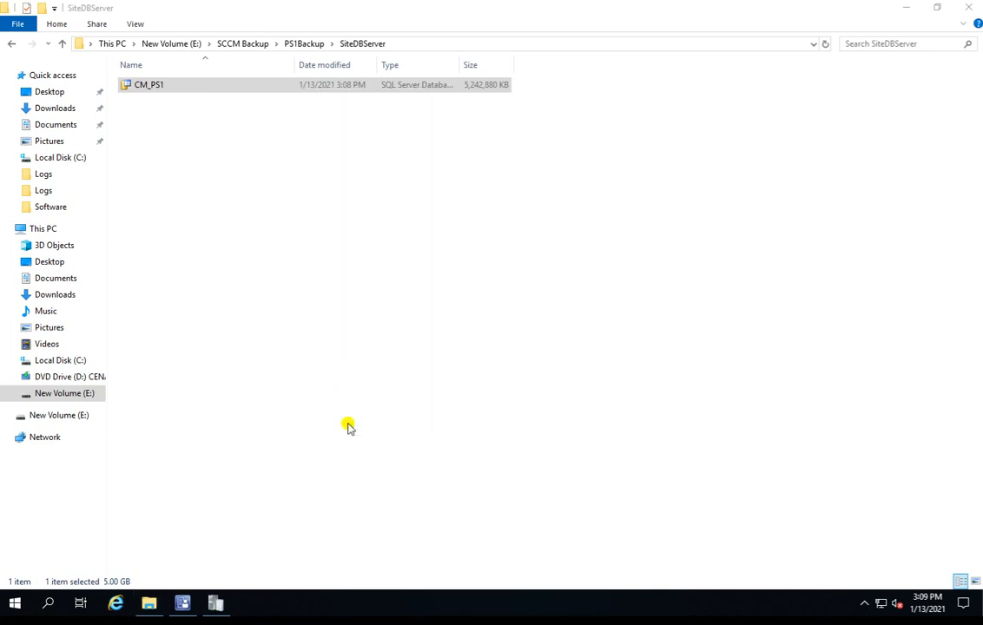
Step: Refresh the SCCM Backup folder, recheck the contents of PS1Backup\SiteDBServer, and return to PS1Backup
{"action": "left_click", "coordinate": [300, 45]}
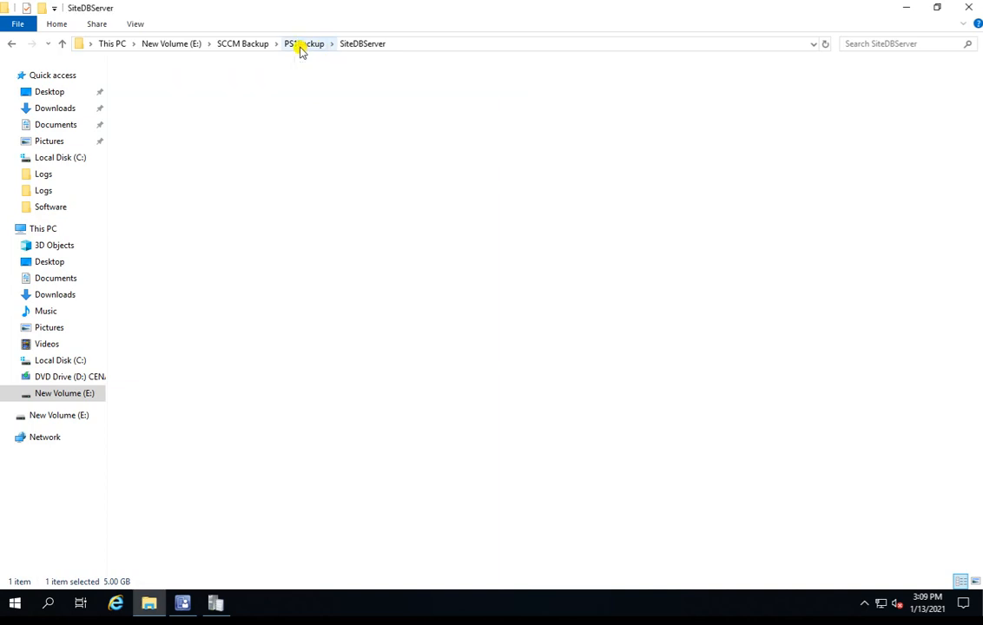
{"action": "left_click", "coordinate": [243, 45]}
{"action": "right_click", "coordinate": [183, 142]}
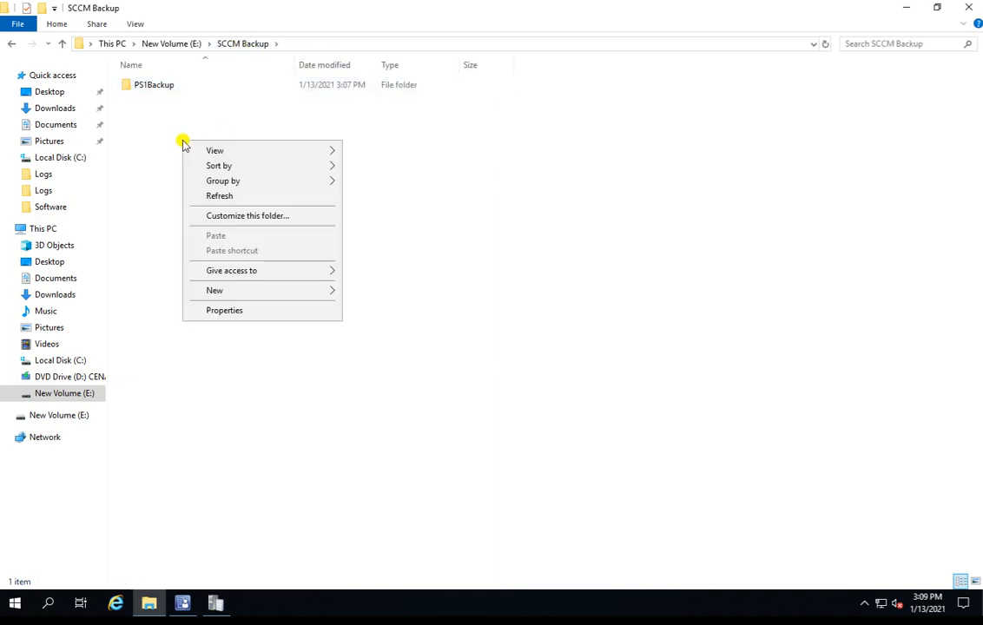
{"action": "left_click", "coordinate": [222, 196]}
{"action": "double_click", "coordinate": [164, 88]}
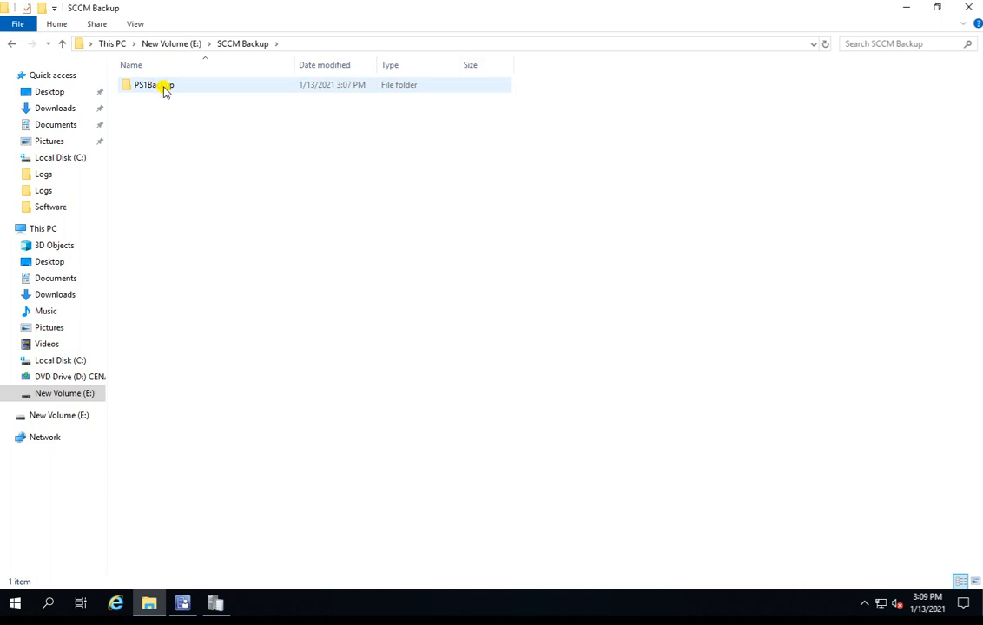
{"action": "double_click", "coordinate": [200, 90]}
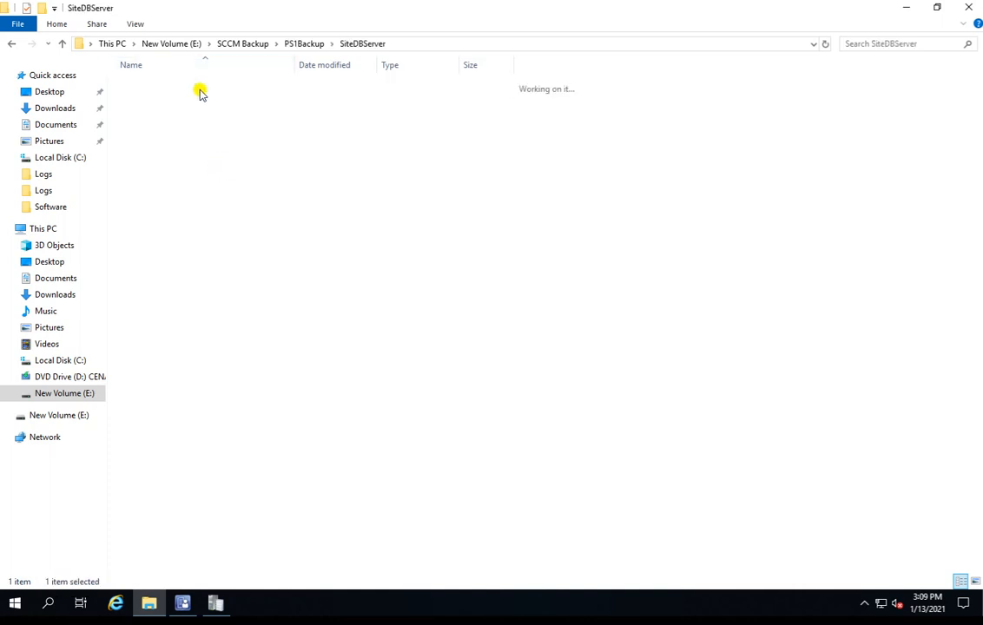
{"action": "right_click", "coordinate": [183, 140]}
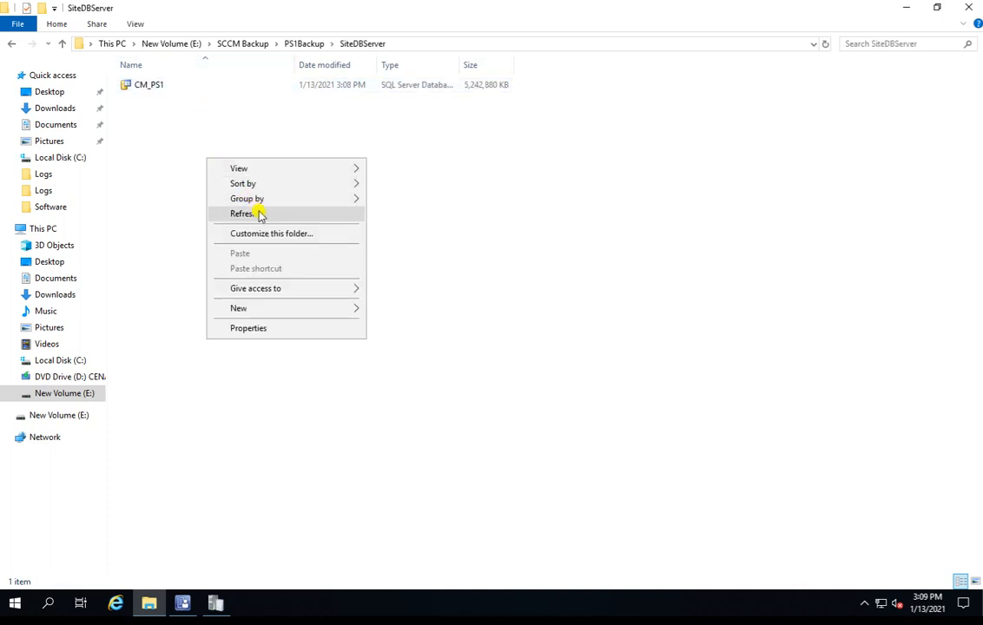
{"action": "left_click", "coordinate": [230, 188]}
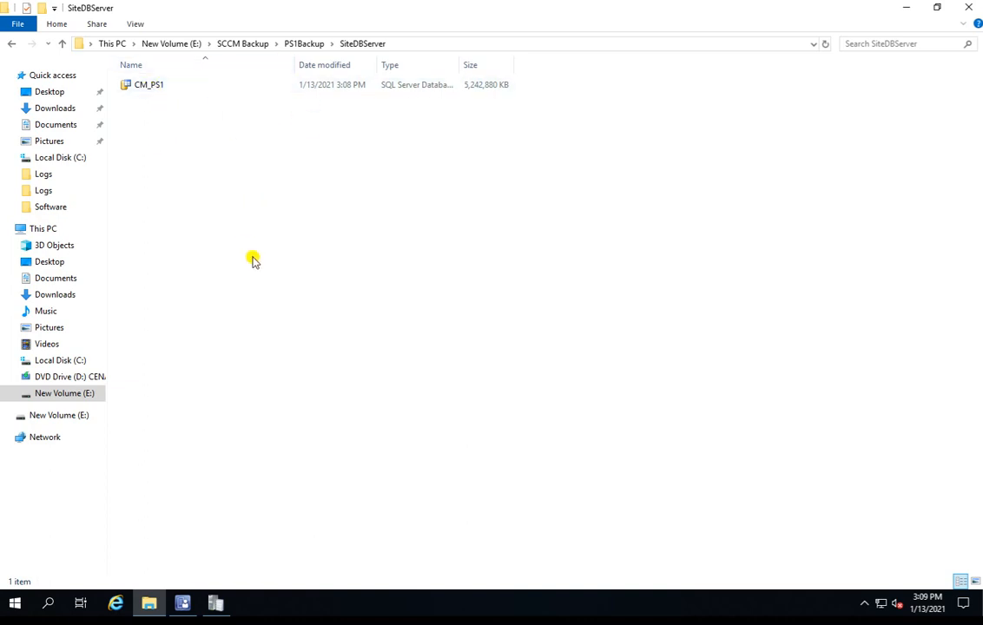
{"action": "left_click", "coordinate": [305, 44]}
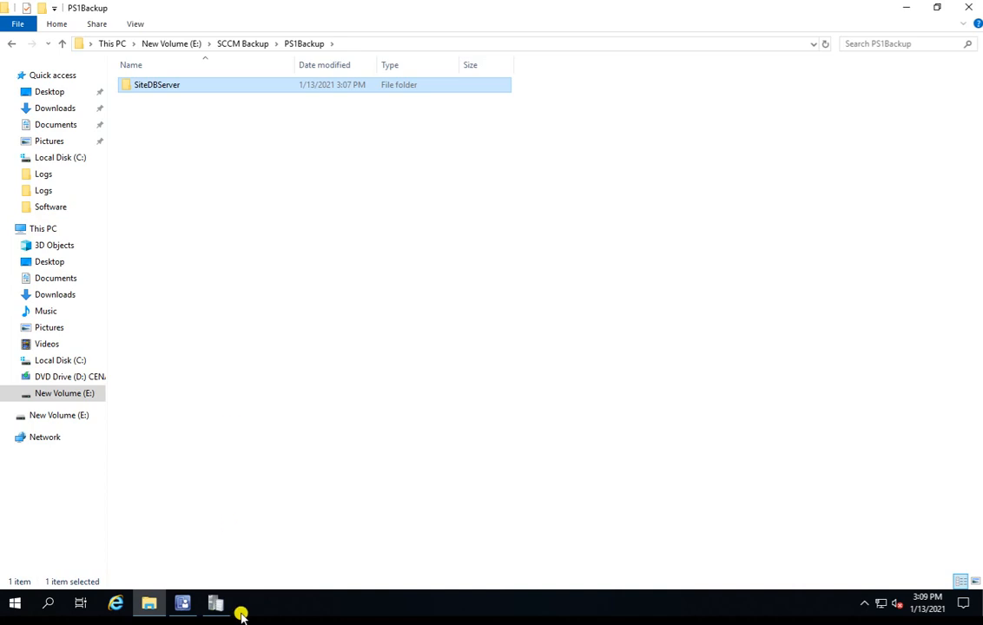
Step: Switch back to the smsbkup log in the Trace Log Tool and check its final entries for further backup progress
{"action": "left_click", "coordinate": [215, 603]}
{"action": "left_click", "coordinate": [152, 399]}
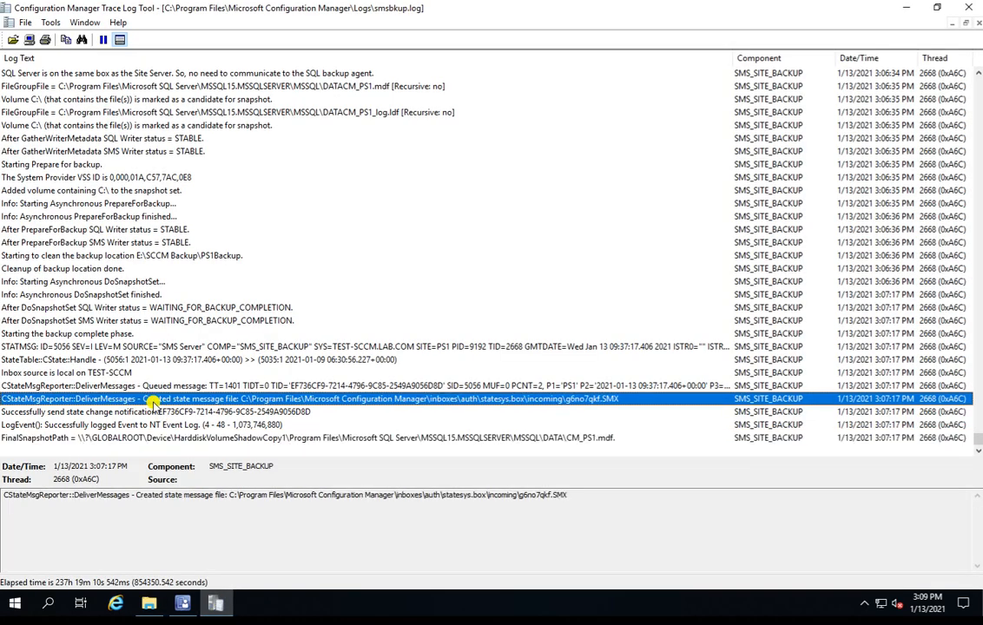
{"action": "key", "text": "Down"}
{"action": "key", "text": "Down"}
{"action": "key", "text": "Down"}
{"action": "key", "text": "Up"}
{"action": "key", "text": "Up"}
{"action": "key", "text": "Up"}
{"action": "key", "text": "Up"}
{"action": "key", "text": "Up"}
{"action": "key", "text": "Up"}
{"action": "key", "text": "Up"}
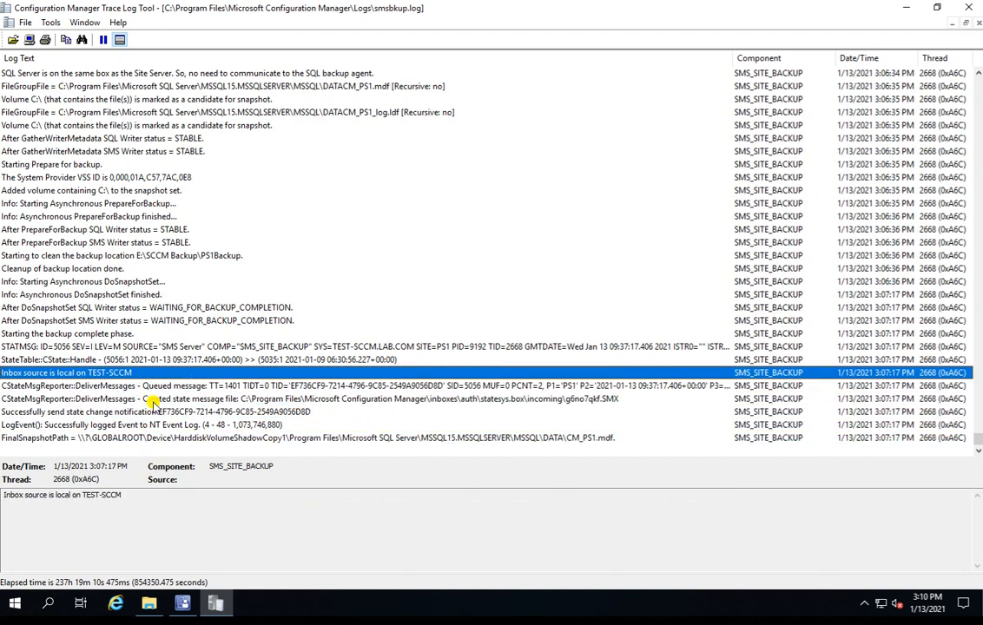
Step: Reread the state message, state change notification, and event log entries near the end of the log
{"action": "key", "text": "Down"}
{"action": "key", "text": "Down"}
{"action": "key", "text": "Down"}
{"action": "key", "text": "Down"}
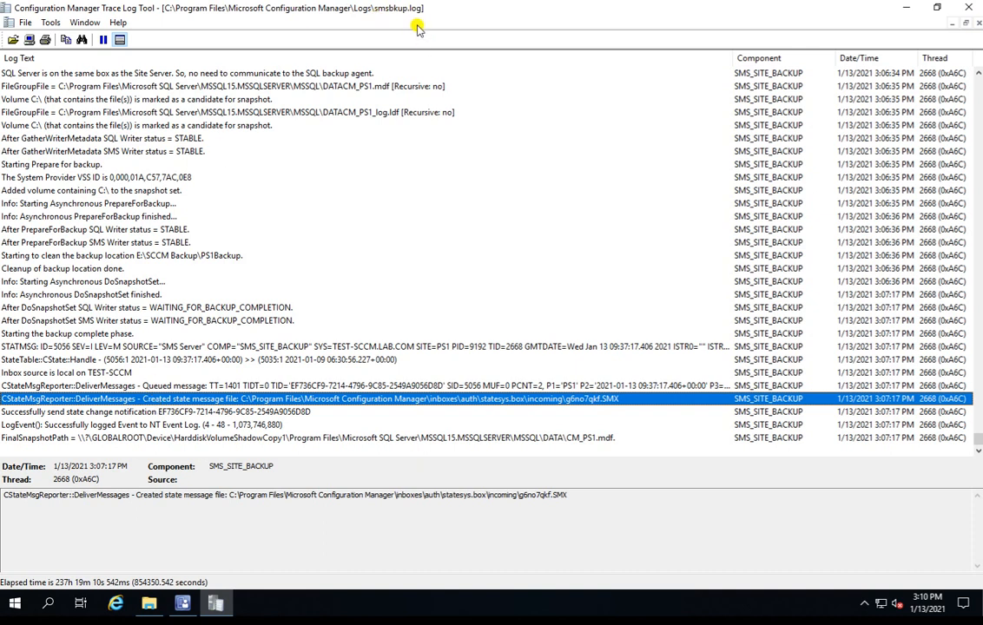
{"action": "left_click", "coordinate": [227, 425]}
{"action": "key", "text": "Down"}
{"action": "key", "text": "Up"}
{"action": "key", "text": "Up"}
{"action": "key", "text": "Up"}
{"action": "key", "text": "Up"}
{"action": "key", "text": "Up"}
{"action": "key", "text": "Up"}
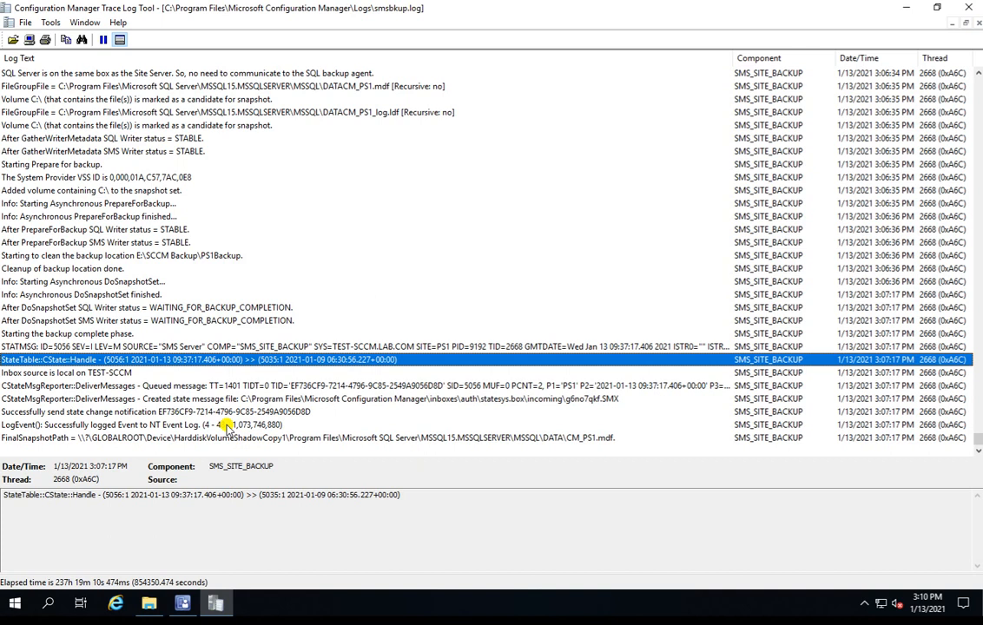
Step: Switch to File Explorer, check the CM_PS1 and CM_PS1_log files in SiteDBServer, and return to PS1Backup
{"action": "left_click", "coordinate": [151, 606]}
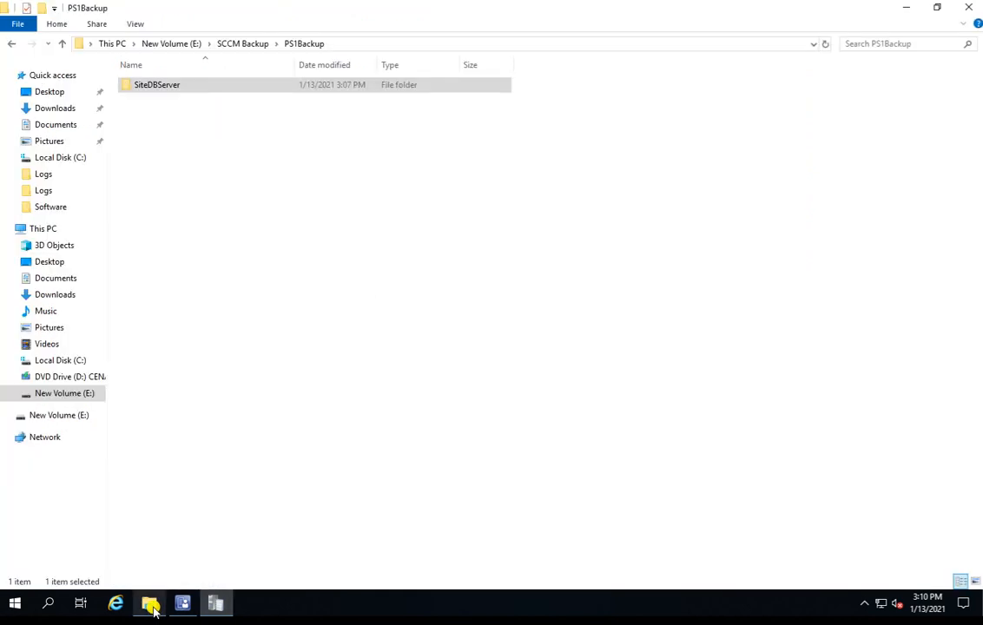
{"action": "key", "text": "Return"}
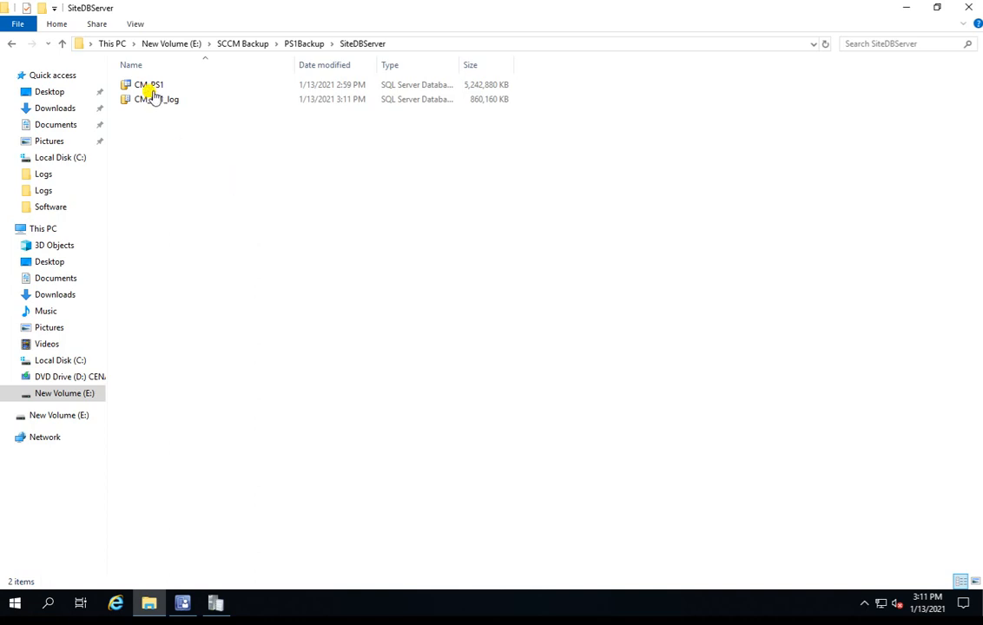
{"action": "left_click", "coordinate": [170, 104]}
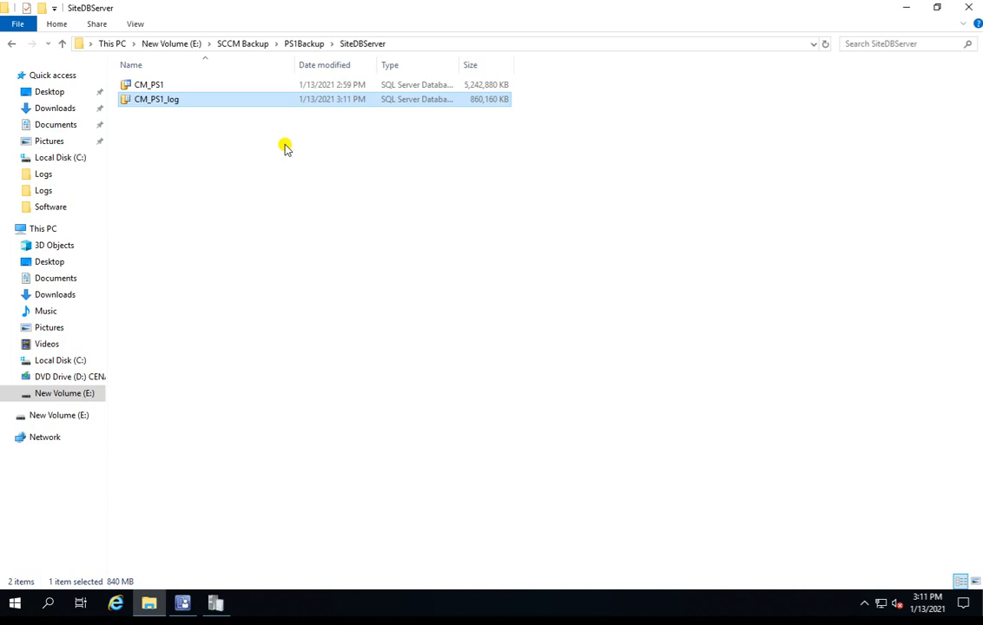
{"action": "left_click", "coordinate": [304, 45]}
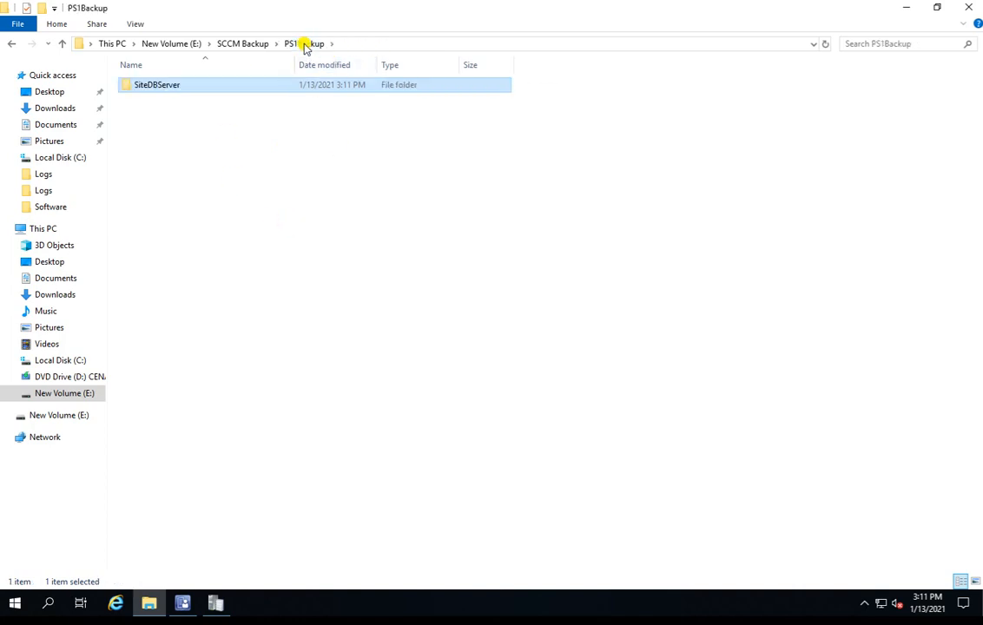
Step: Go up to the SCCM Backup folder, refresh its contents, and return to the root of New Volume (E:)
{"action": "left_click", "coordinate": [243, 45]}
{"action": "left_click", "coordinate": [222, 149]}
{"action": "right_click", "coordinate": [222, 149]}
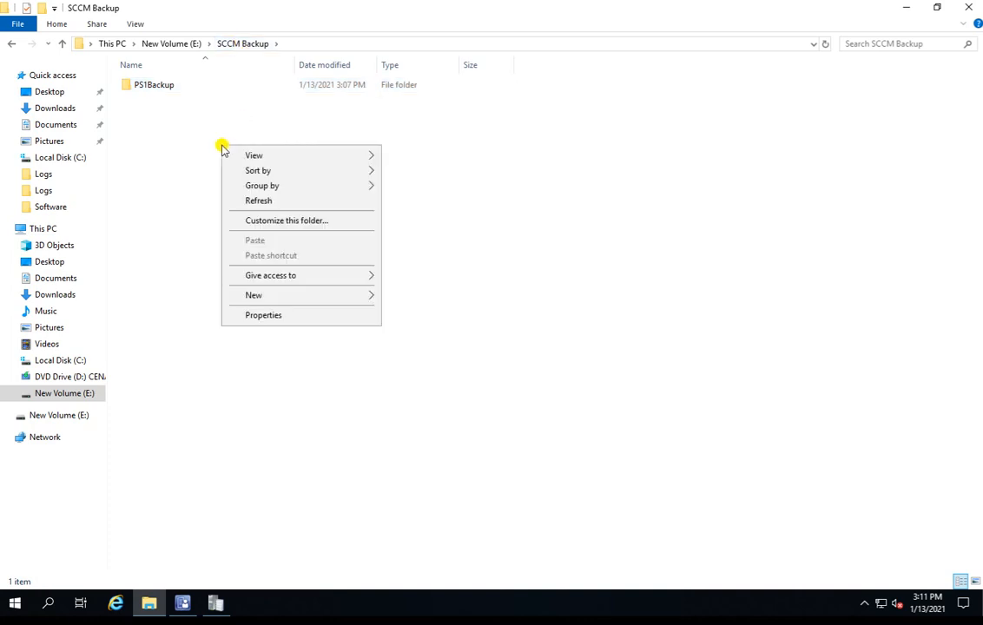
{"action": "left_click", "coordinate": [280, 202]}
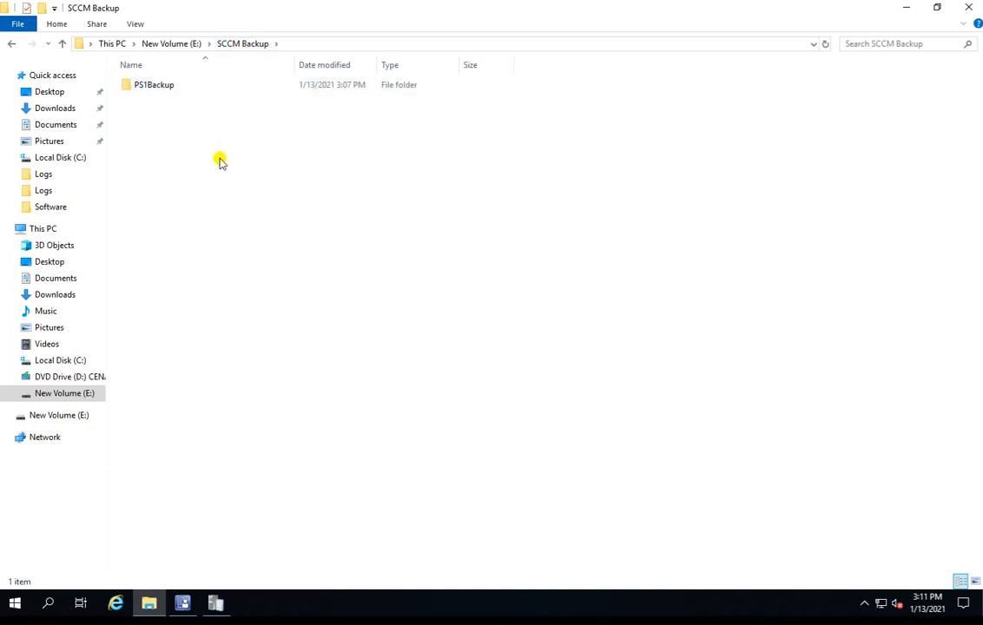
{"action": "right_click", "coordinate": [255, 128]}
{"action": "left_click", "coordinate": [311, 180]}
{"action": "left_click", "coordinate": [165, 44]}
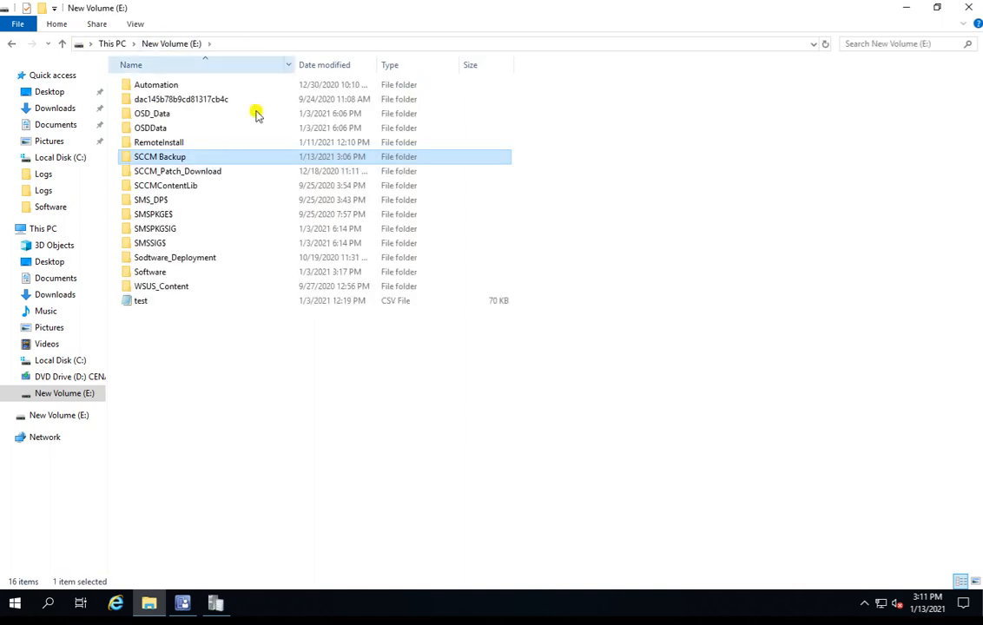
Step: Open SCCM Backup\PS1Backup and inspect the backed-up files in SiteServer\SMSServer\Logs
{"action": "double_click", "coordinate": [222, 160]}
{"action": "double_click", "coordinate": [160, 92]}
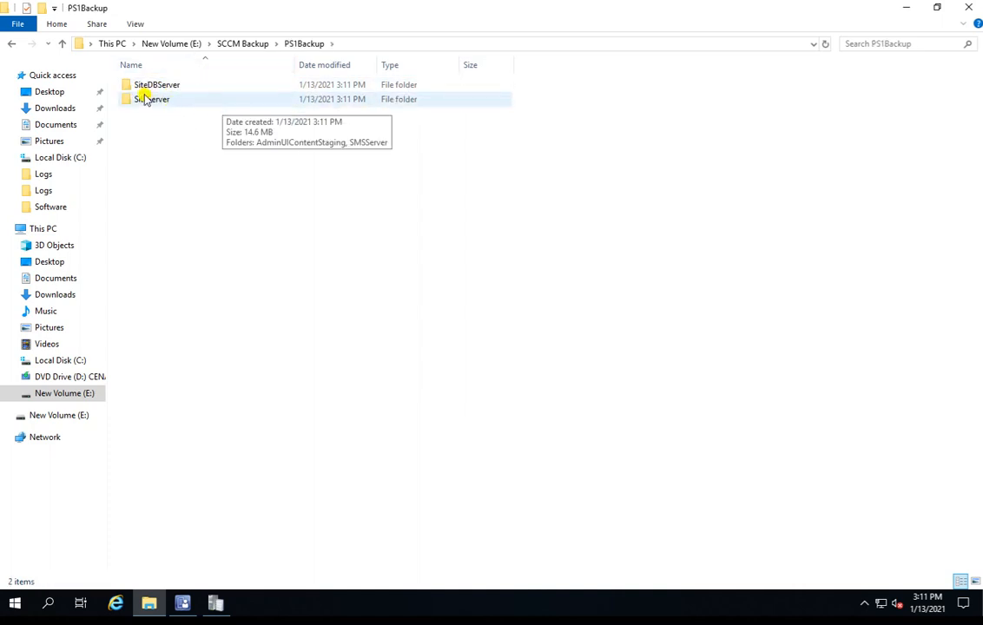
{"action": "double_click", "coordinate": [185, 100]}
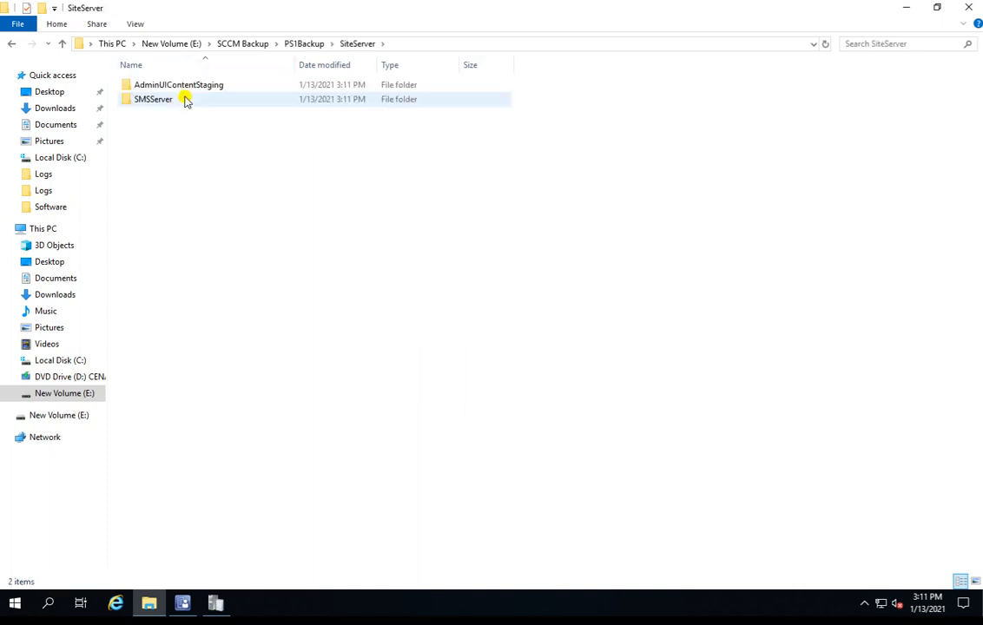
{"action": "double_click", "coordinate": [152, 101]}
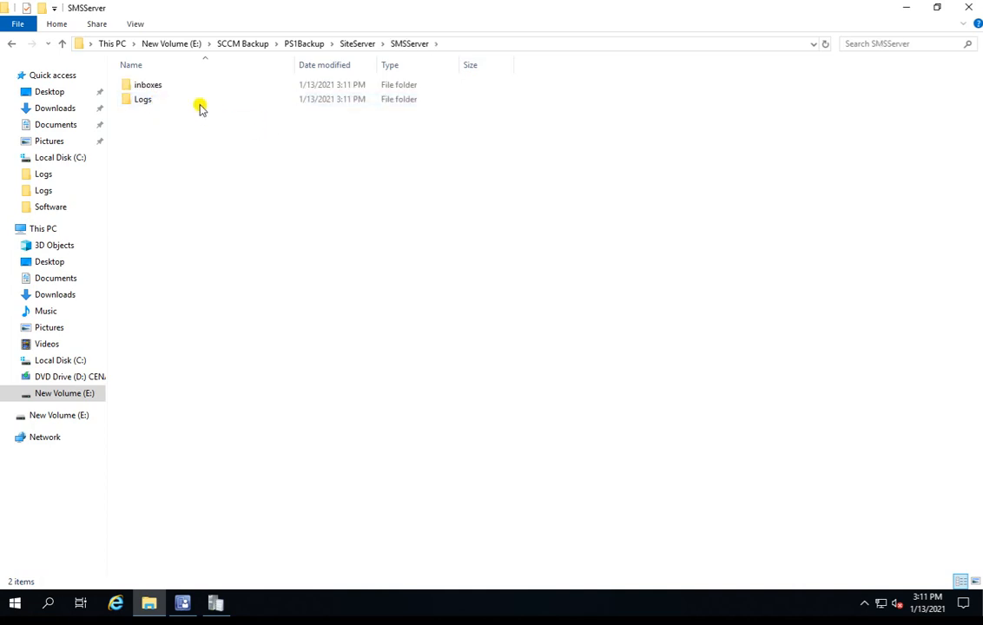
{"action": "double_click", "coordinate": [197, 101]}
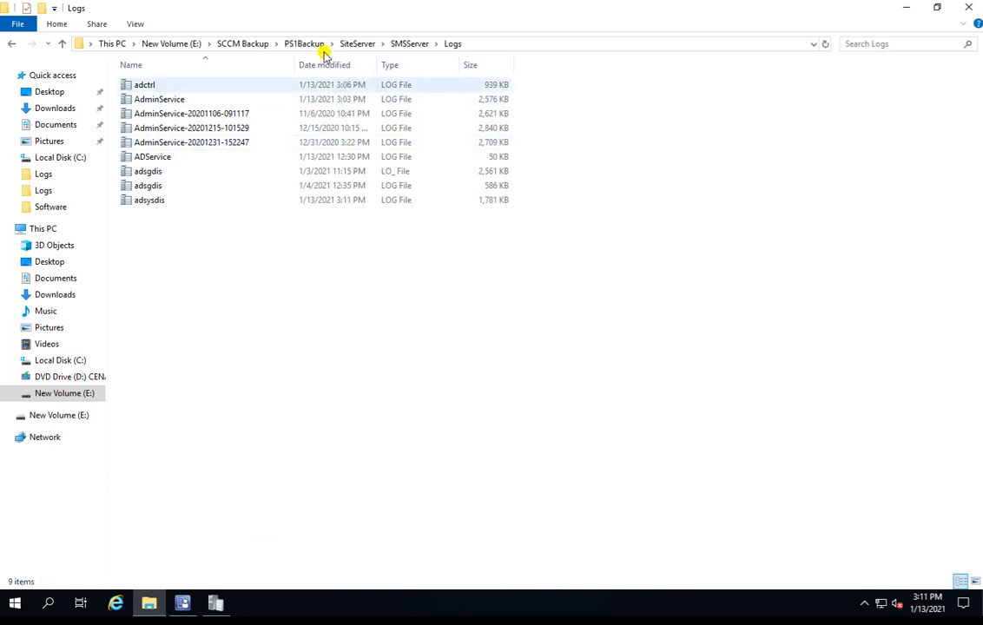
Step: Return to PS1Backup, recheck the database files in SiteDBServer, and go back to the SCCM Backup folder
{"action": "left_click", "coordinate": [359, 45]}
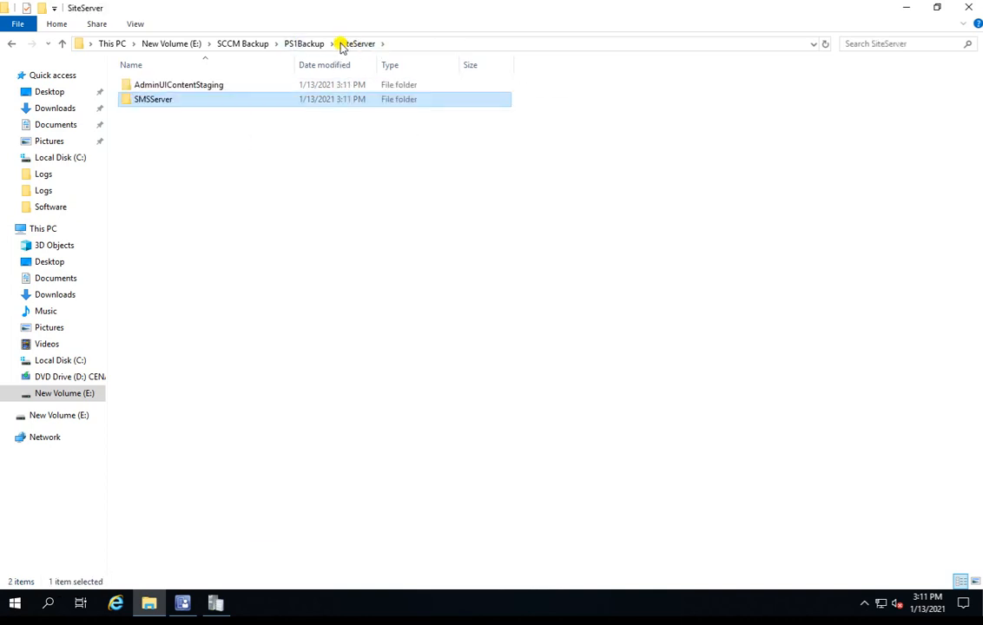
{"action": "left_click", "coordinate": [303, 45]}
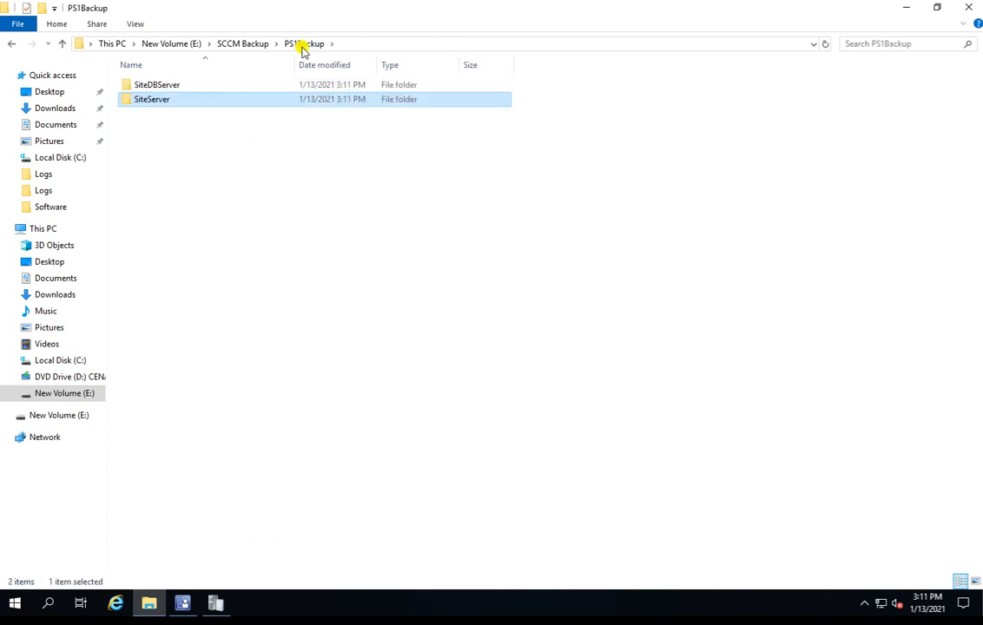
{"action": "double_click", "coordinate": [213, 86]}
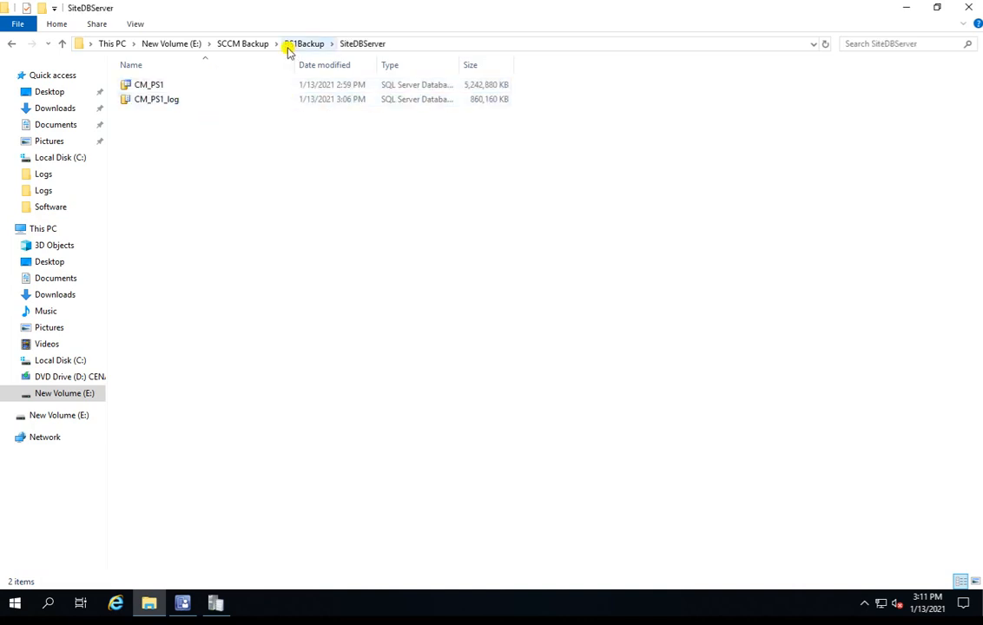
{"action": "left_click", "coordinate": [255, 44]}
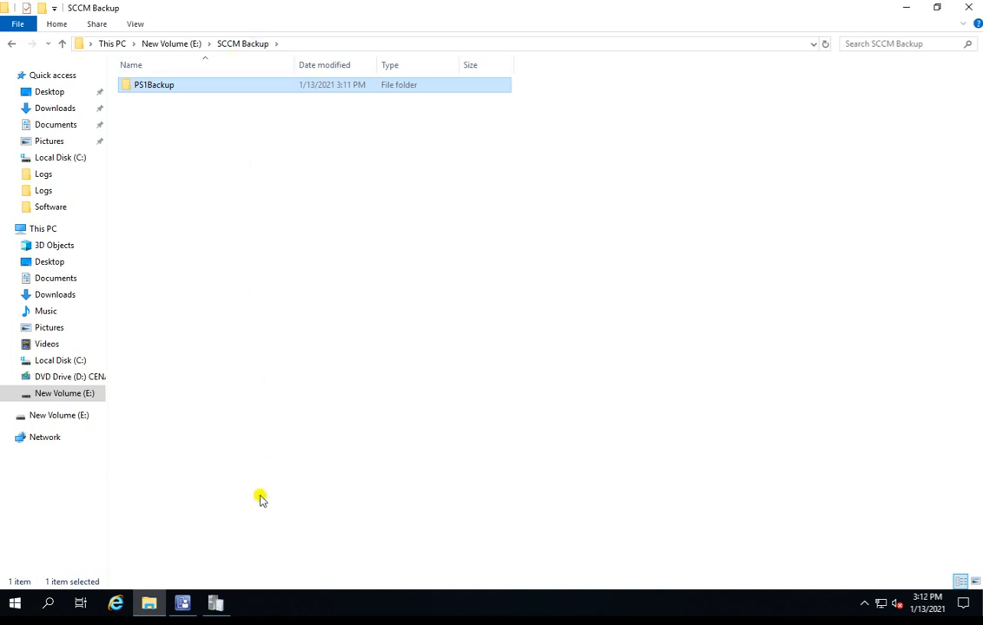
Step: Switch to smsbkup.log in the Trace Log Tool and review the entries following the state message through the CM_PS1 database snapshot and inboxes backup
{"action": "left_click", "coordinate": [216, 604]}
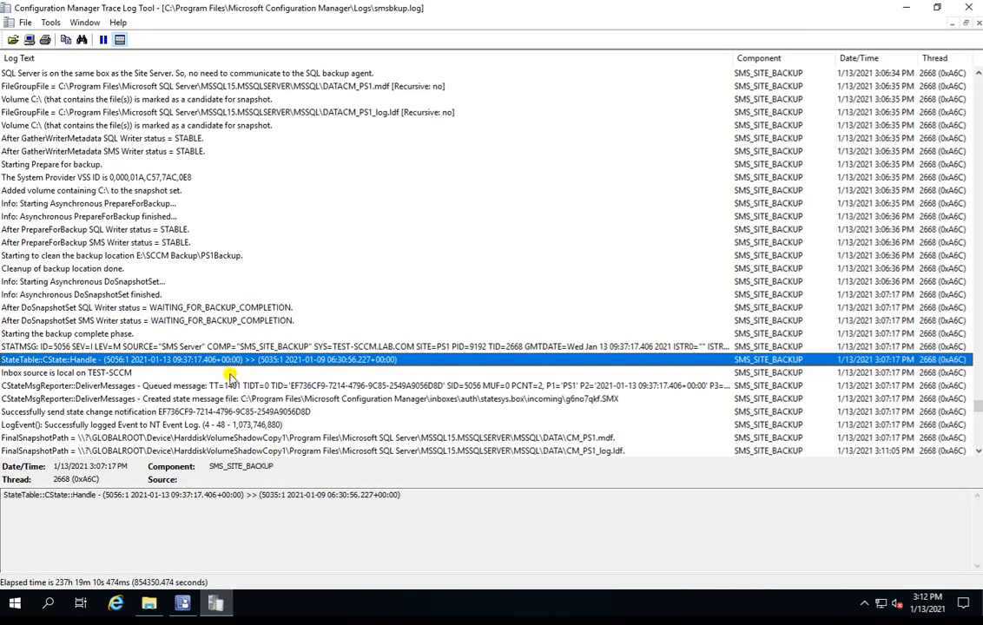
{"action": "left_click", "coordinate": [111, 374]}
{"action": "key", "text": "Down"}
{"action": "key", "text": "Down"}
{"action": "key", "text": "Down"}
{"action": "key", "text": "Down"}
{"action": "key", "text": "Down"}
{"action": "key", "text": "Down"}
{"action": "key", "text": "Down"}
{"action": "key", "text": "Down"}
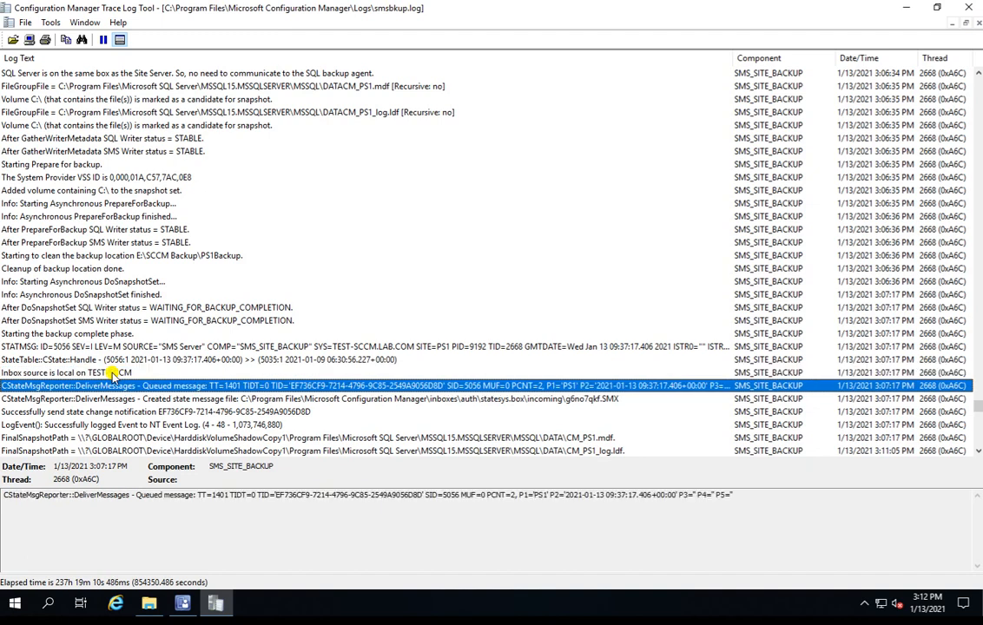
{"action": "key", "text": "Down"}
{"action": "key", "text": "Down"}
{"action": "key", "text": "Down"}
{"action": "key", "text": "Down"}
{"action": "key", "text": "Down"}
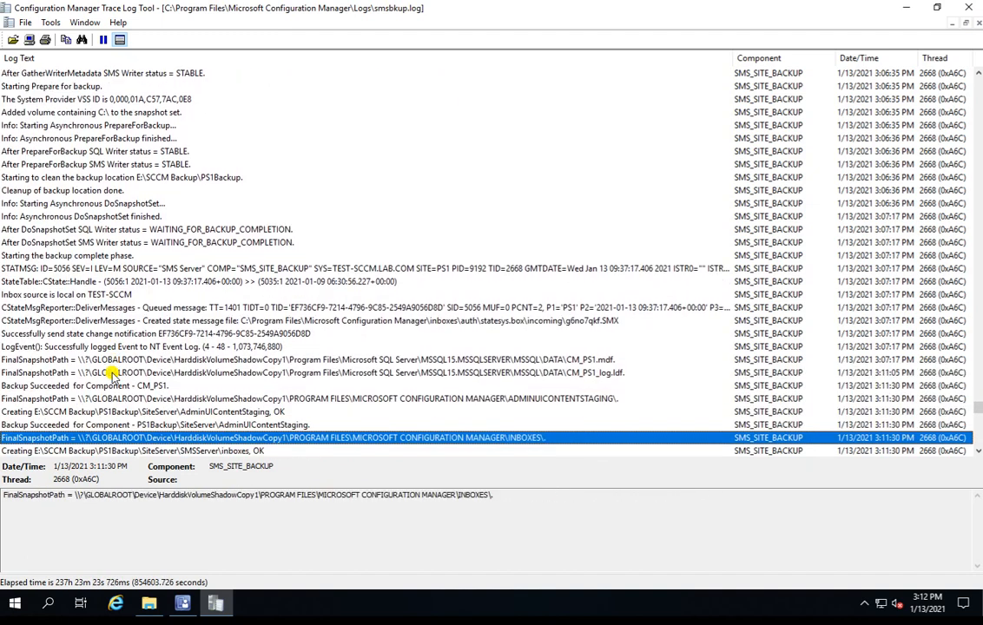
{"action": "key", "text": "Down"}
{"action": "key", "text": "Down"}
{"action": "key", "text": "Down"}
{"action": "key", "text": "Up"}
{"action": "key", "text": "Up"}
{"action": "key", "text": "Up"}
{"action": "key", "text": "Up"}
{"action": "key", "text": "Up"}
{"action": "key", "text": "Up"}
{"action": "key", "text": "Up"}
{"action": "key", "text": "Up"}
{"action": "key", "text": "Up"}
{"action": "key", "text": "Up"}
{"action": "key", "text": "Up"}
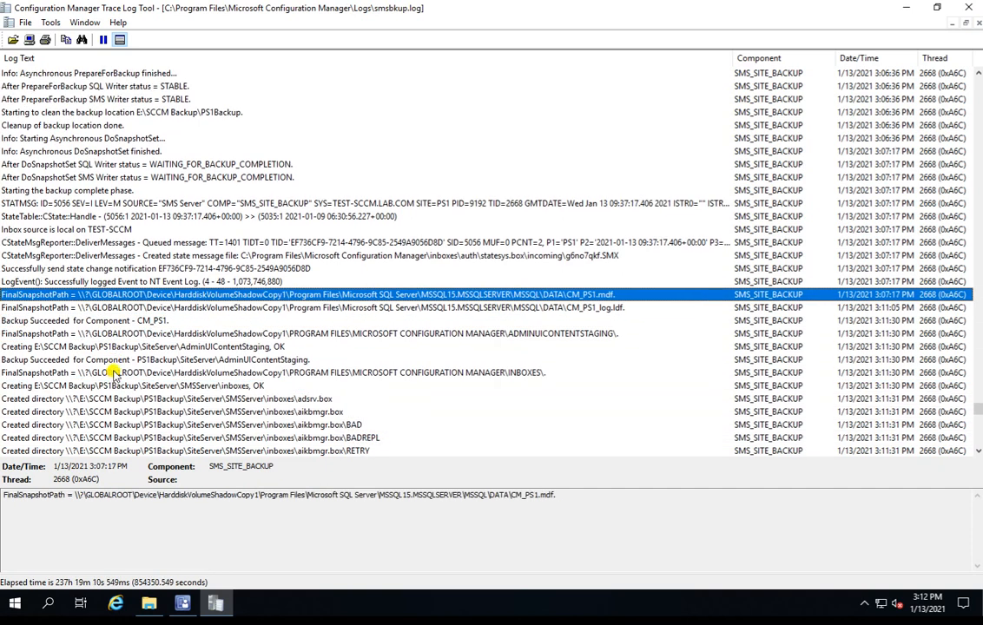
Step: Read the log from the CM_PS1_log.ldf snapshot entry through the inboxes directory creation to the final Logs folder entry
{"action": "left_click", "coordinate": [579, 309]}
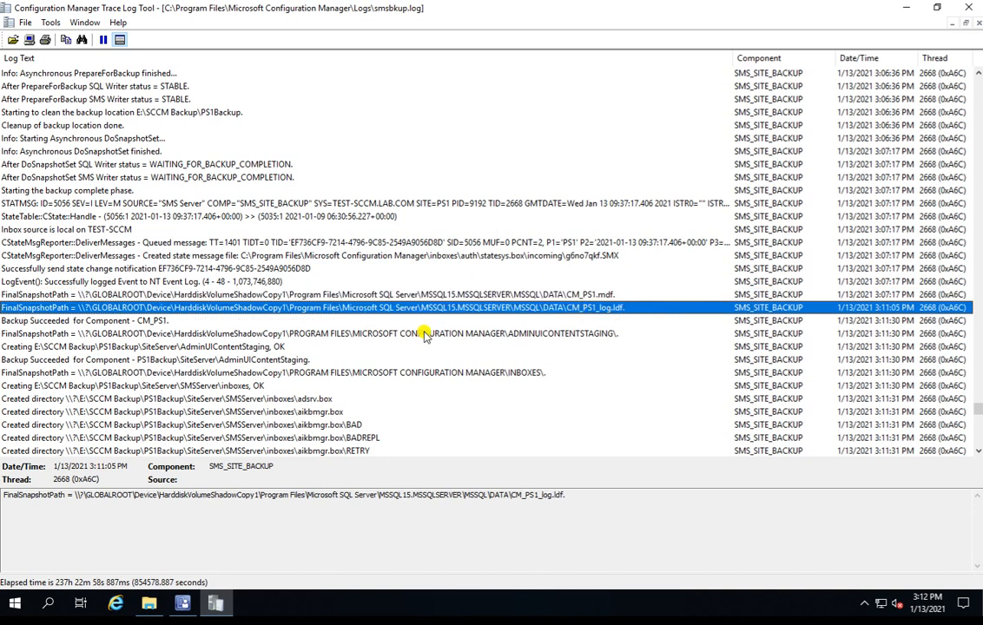
{"action": "key", "text": "Down"}
{"action": "key", "text": "Down"}
{"action": "key", "text": "Down"}
{"action": "key", "text": "Down"}
{"action": "key", "text": "Down"}
{"action": "key", "text": "Down"}
{"action": "key", "text": "Down"}
{"action": "key", "text": "Down"}
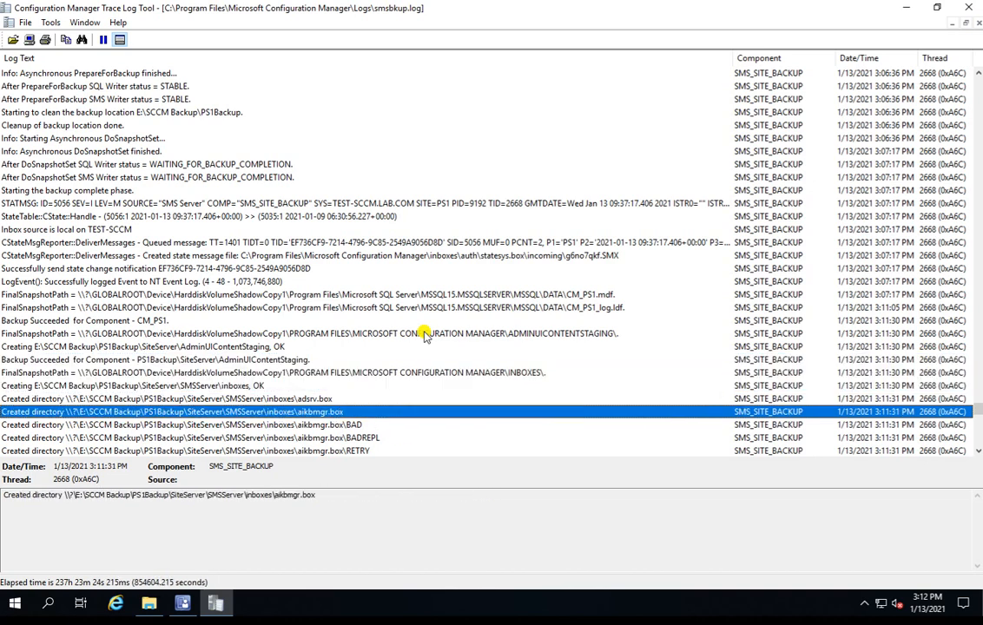
{"action": "key", "text": "Down"}
{"action": "key", "text": "Down"}
{"action": "key", "text": "Down"}
{"action": "key", "text": "Down"}
{"action": "key", "text": "Down"}
{"action": "key", "text": "Down"}
{"action": "key", "text": "Down"}
{"action": "key", "text": "Down"}
{"action": "key", "text": "Down"}
{"action": "key", "text": "Down"}
{"action": "key", "text": "Down"}
{"action": "key", "text": "Down"}
{"action": "key", "text": "Down"}
{"action": "key", "text": "Down"}
{"action": "key", "text": "Down"}
{"action": "key", "text": "Down"}
{"action": "key", "text": "Down"}
{"action": "key", "text": "Down"}
{"action": "key", "text": "Down"}
{"action": "key", "text": "Down"}
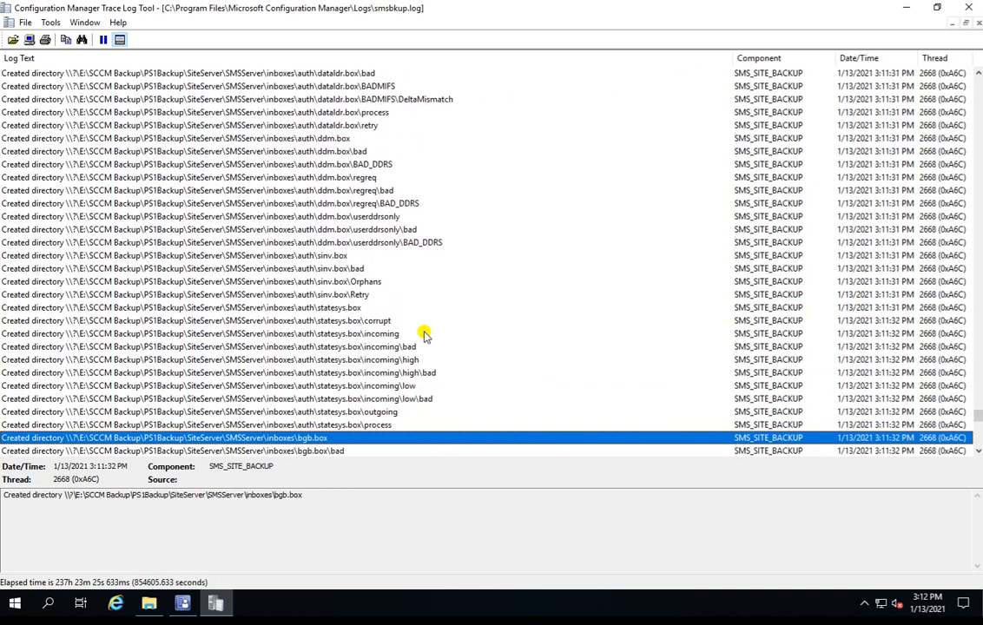
{"action": "key", "text": "Down"}
{"action": "key", "text": "Down"}
{"action": "key", "text": "Down"}
{"action": "key", "text": "Down"}
{"action": "key", "text": "Down"}
{"action": "key", "text": "Down"}
{"action": "key", "text": "Down"}
{"action": "key", "text": "Down"}
{"action": "key", "text": "Down"}
{"action": "key", "text": "Down"}
{"action": "key", "text": "Down"}
{"action": "key", "text": "Down"}
{"action": "key", "text": "Down"}
{"action": "key", "text": "Down"}
{"action": "key", "text": "Down"}
{"action": "key", "text": "Down"}
{"action": "key", "text": "Down"}
{"action": "key", "text": "Down"}
{"action": "key", "text": "Down"}
{"action": "key", "text": "Down"}
{"action": "key", "text": "Down"}
{"action": "key", "text": "Down"}
{"action": "key", "text": "Down"}
{"action": "key", "text": "Down"}
{"action": "key", "text": "Down"}
{"action": "key", "text": "Down"}
{"action": "key", "text": "Down"}
{"action": "key", "text": "Down"}
{"action": "key", "text": "Down"}
{"action": "key", "text": "Down"}
{"action": "key", "text": "Down"}
{"action": "key", "text": "Down"}
{"action": "key", "text": "Down"}
{"action": "key", "text": "Down"}
{"action": "key", "text": "Down"}
{"action": "key", "text": "Down"}
{"action": "key", "text": "Down"}
{"action": "key", "text": "Down"}
{"action": "key", "text": "Down"}
{"action": "key", "text": "Down"}
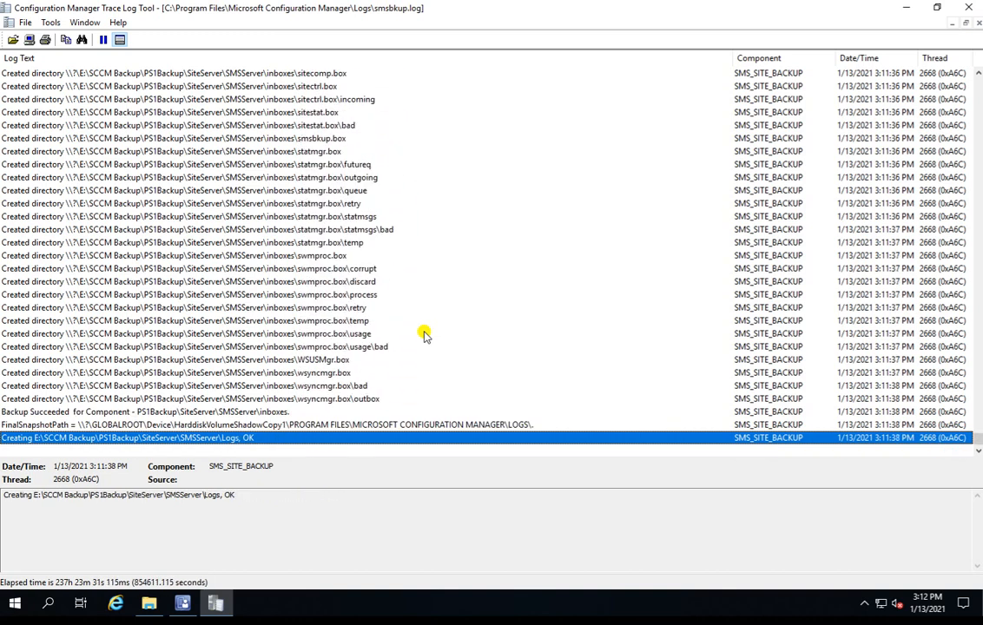
{"action": "key", "text": "Up"}
{"action": "key", "text": "Up"}
{"action": "key", "text": "Up"}
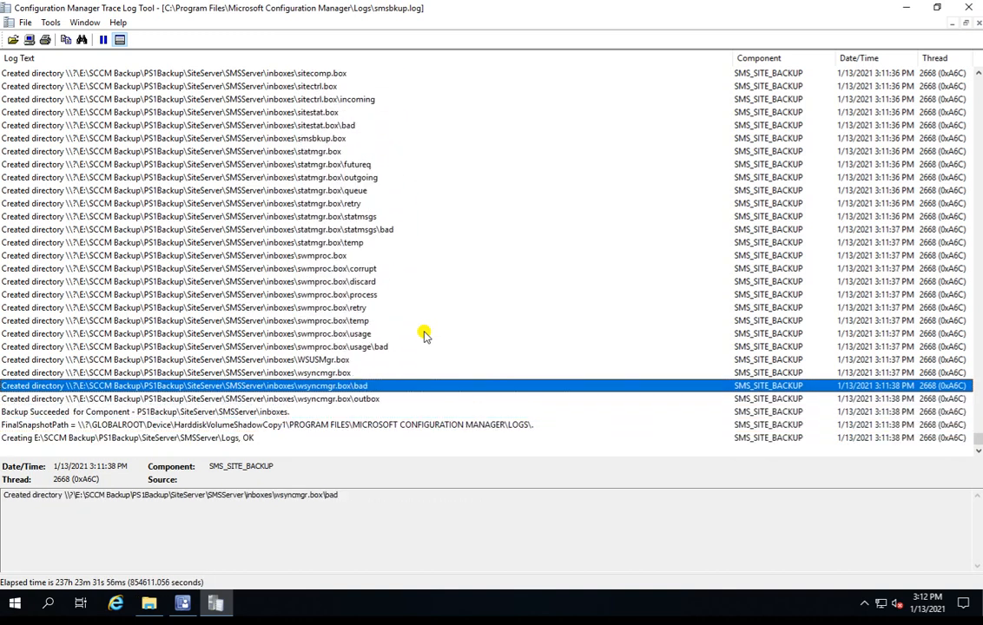
{"action": "key", "text": "Down"}
{"action": "key", "text": "Down"}
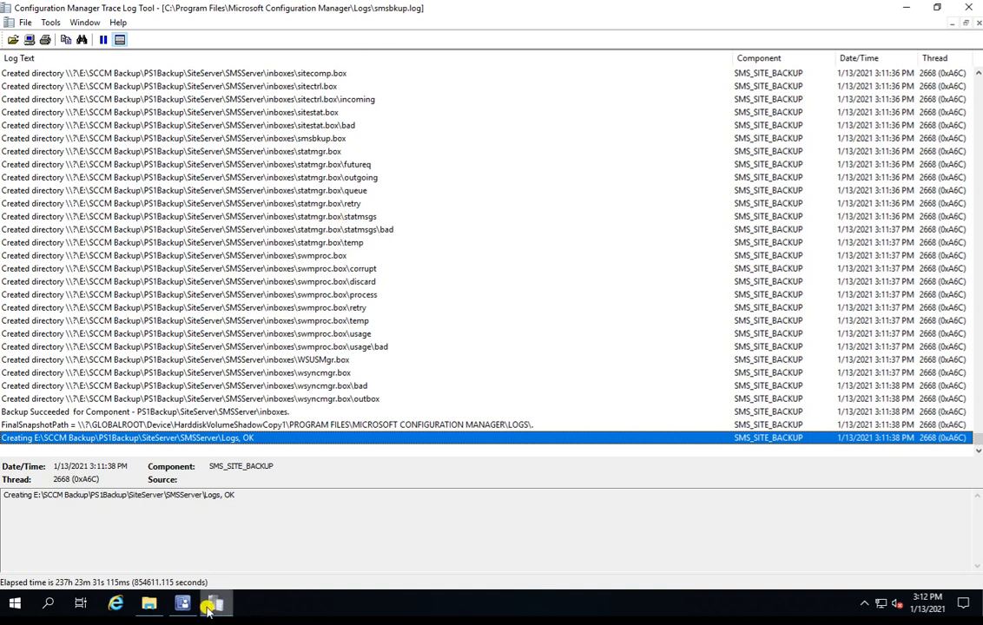
Step: Switch to File Explorer and inspect the inboxes and Logs folders under PS1Backup\SiteServer\SMSServer
{"action": "left_click", "coordinate": [152, 605]}
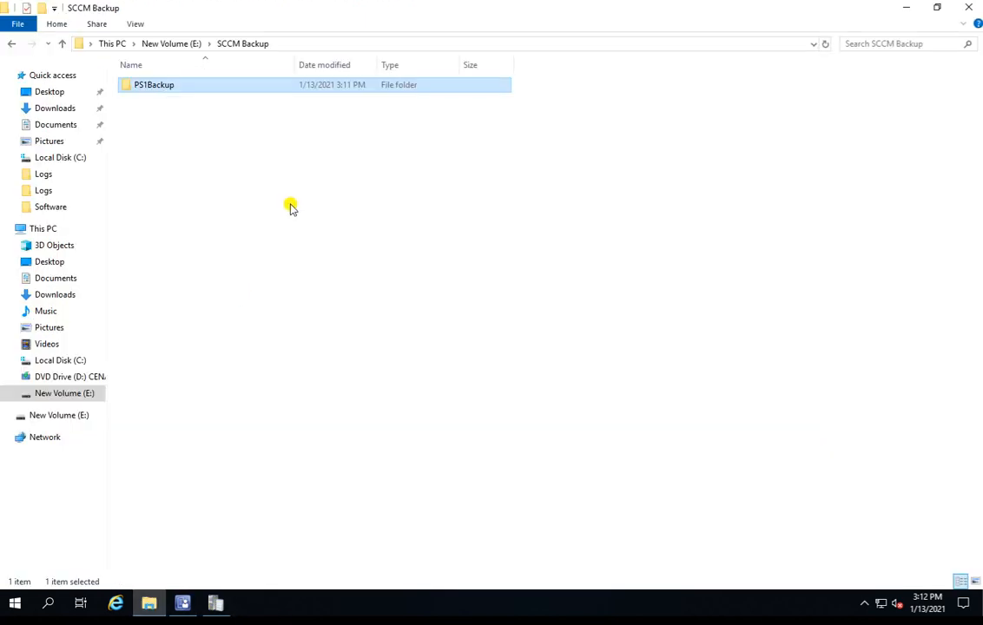
{"action": "double_click", "coordinate": [188, 91]}
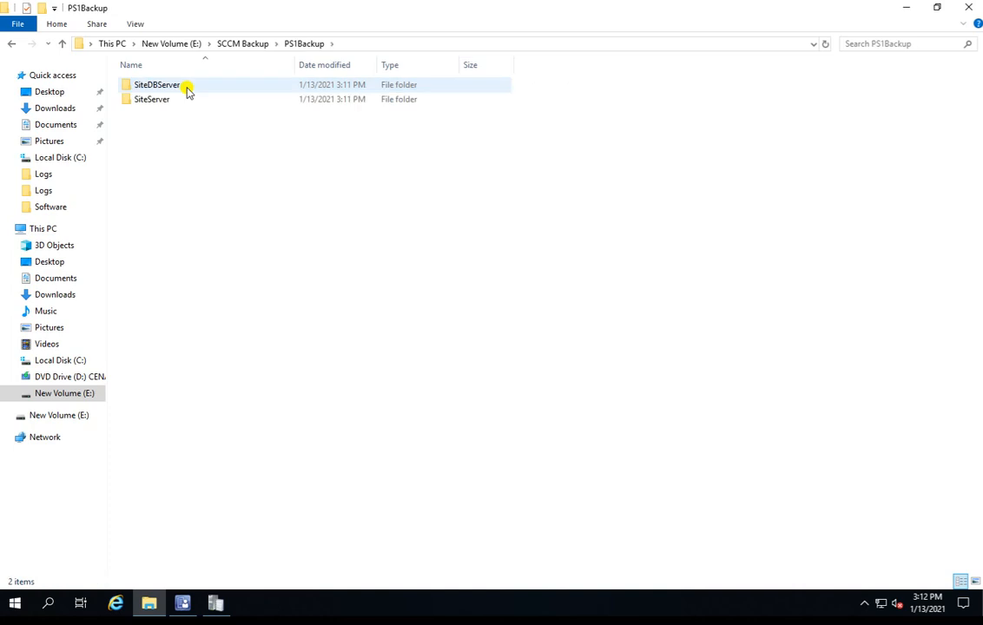
{"action": "double_click", "coordinate": [210, 102]}
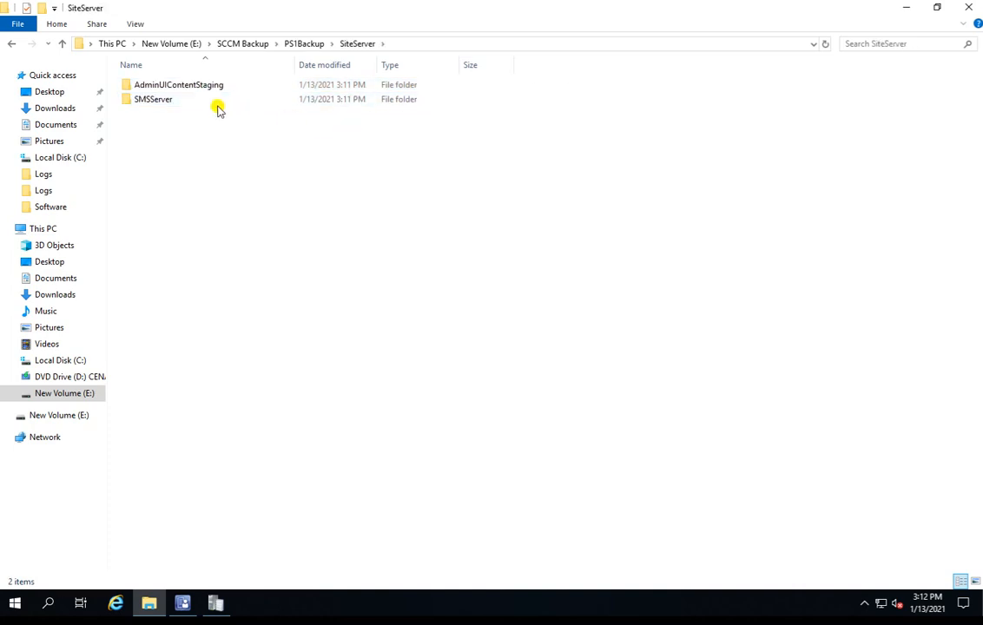
{"action": "double_click", "coordinate": [207, 101]}
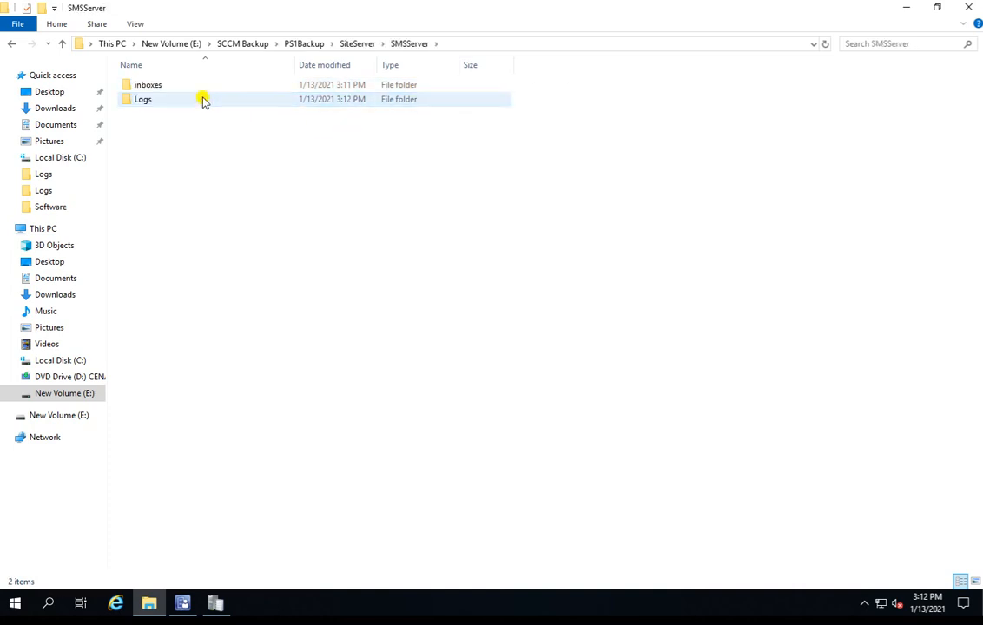
{"action": "double_click", "coordinate": [195, 86]}
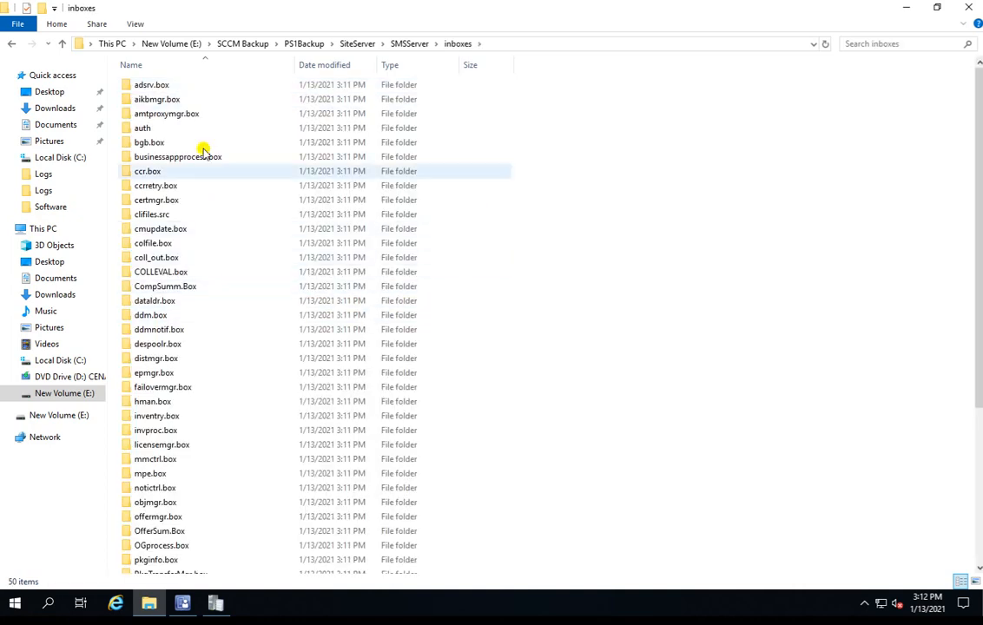
{"action": "left_click", "coordinate": [405, 45]}
{"action": "double_click", "coordinate": [192, 101]}
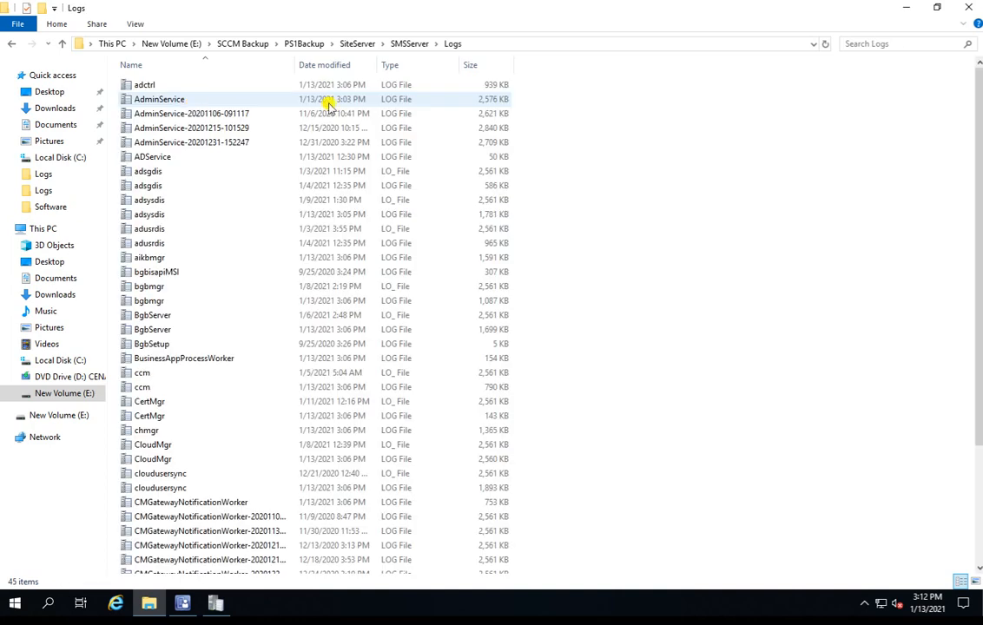
Step: Check the AdminUIContentStaging folder under SiteServer and return to the SCCM Backup folder
{"action": "left_click", "coordinate": [351, 44]}
{"action": "left_click", "coordinate": [207, 90]}
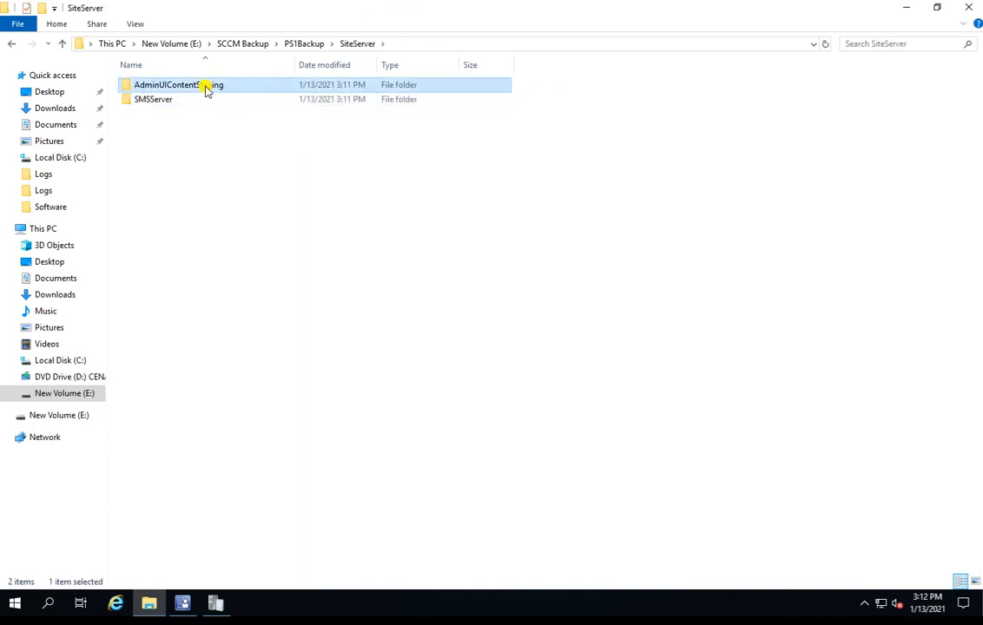
{"action": "double_click", "coordinate": [206, 90]}
{"action": "left_click", "coordinate": [307, 43]}
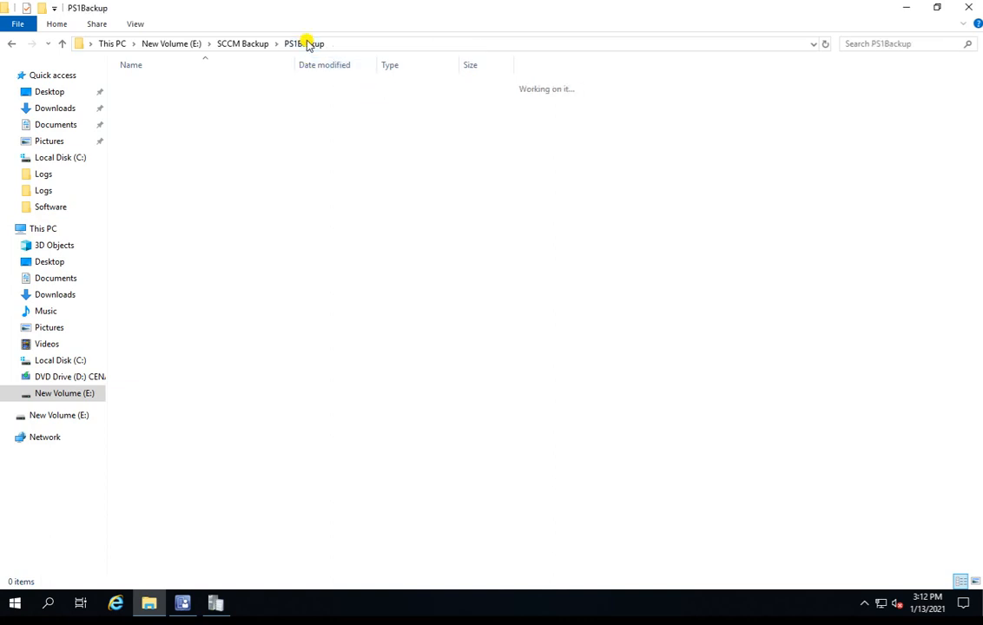
{"action": "left_click", "coordinate": [248, 43]}
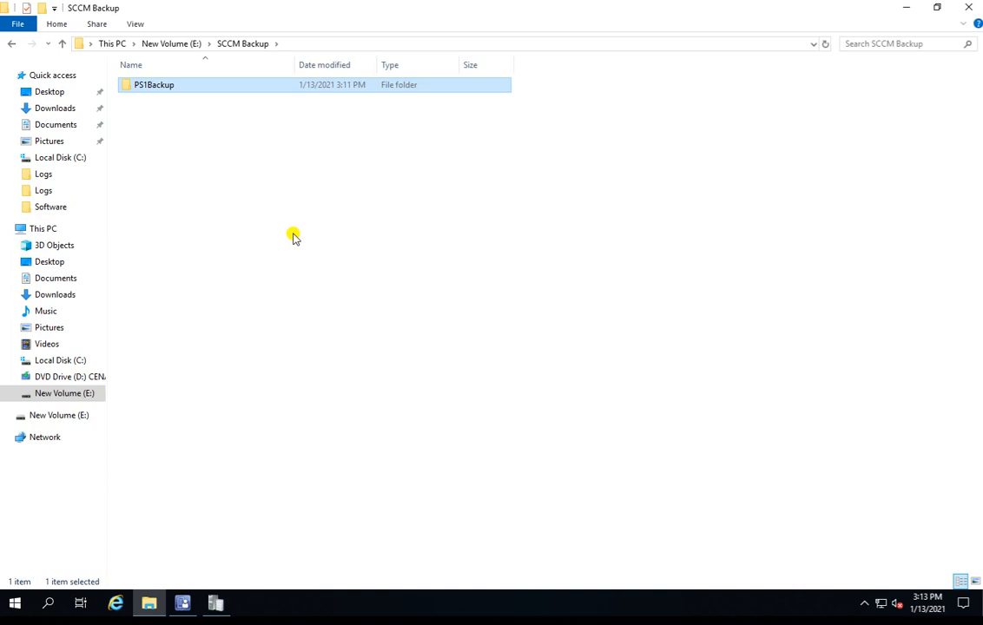
Step: Switch back to smsbkup.log and recheck its latest entries about the SMSServer inboxes directories and Logs folder for further progress
{"action": "left_click", "coordinate": [217, 605]}
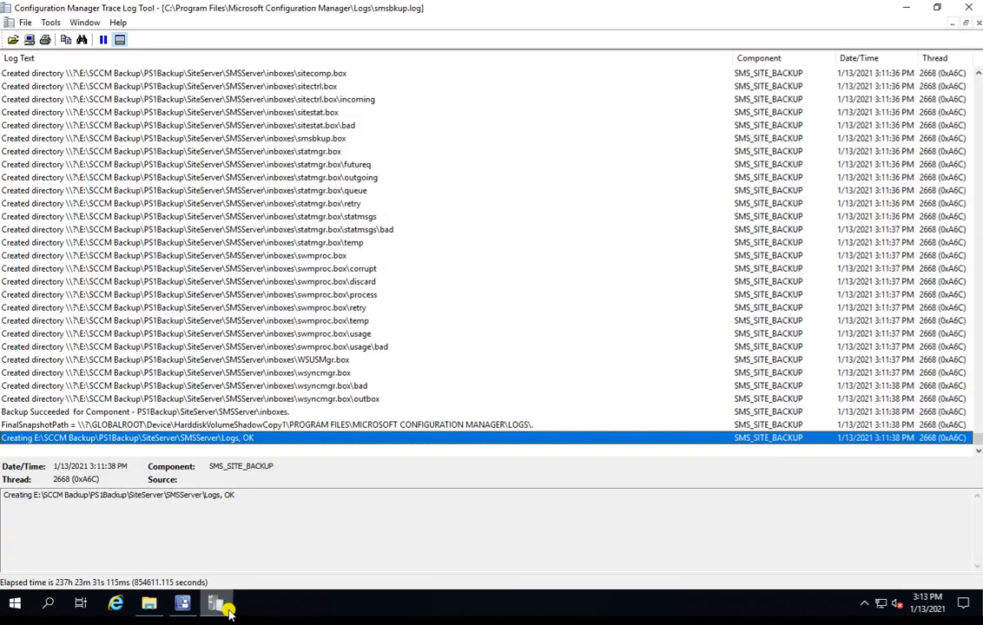
{"action": "left_click", "coordinate": [252, 361]}
{"action": "key", "text": "Down"}
{"action": "key", "text": "Down"}
{"action": "key", "text": "Down"}
{"action": "key", "text": "Down"}
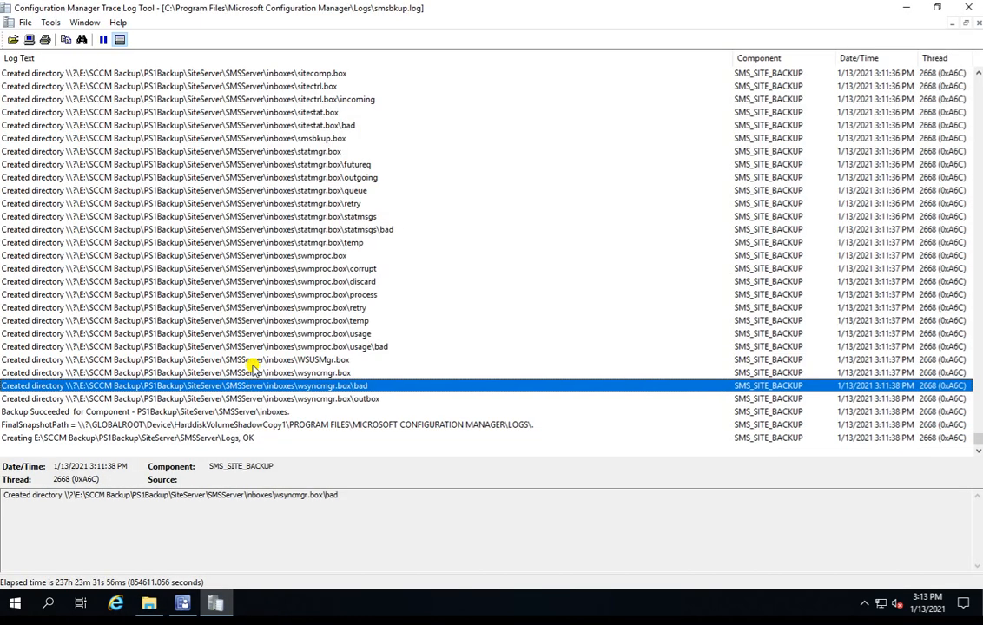
{"action": "key", "text": "Down"}
{"action": "key", "text": "Down"}
{"action": "key", "text": "Up"}
{"action": "key", "text": "Up"}
{"action": "key", "text": "Up"}
{"action": "key", "text": "Up"}
{"action": "key", "text": "Up"}
{"action": "key", "text": "Up"}
{"action": "key", "text": "Up"}
{"action": "key", "text": "Up"}
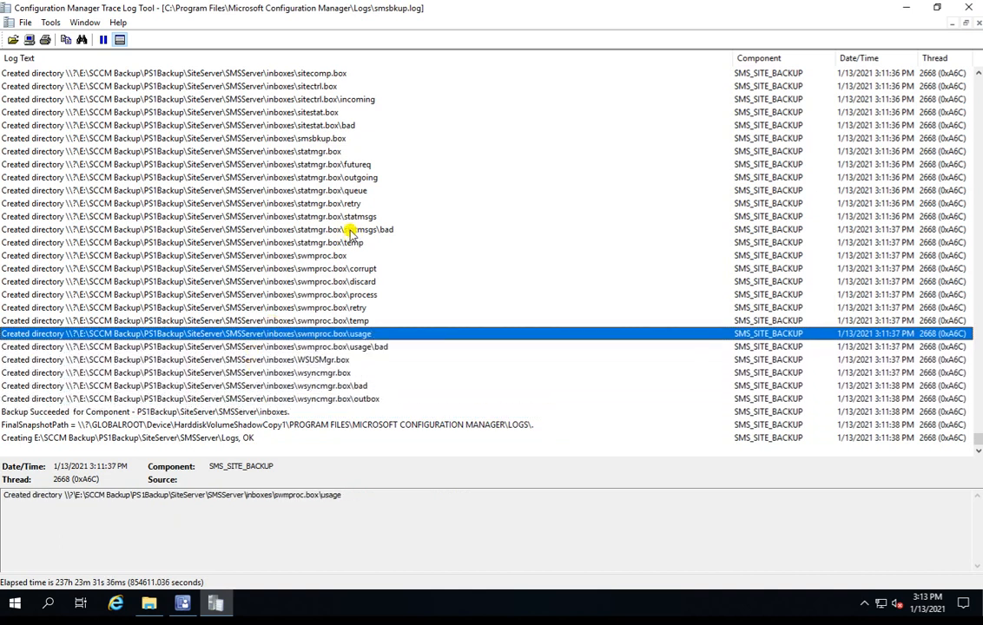
{"action": "left_click", "coordinate": [302, 202]}
{"action": "left_click", "coordinate": [289, 165]}
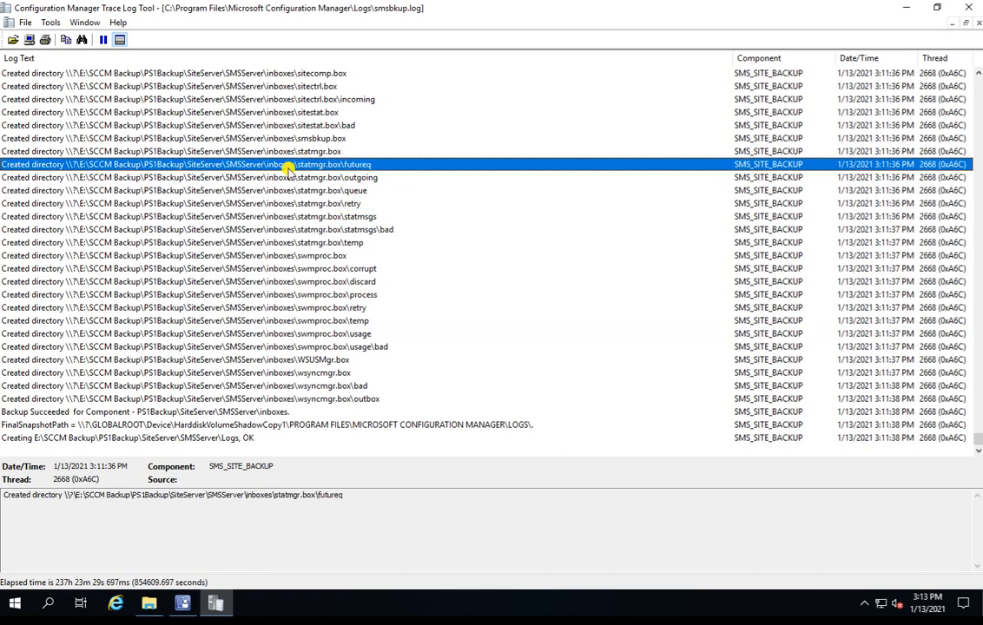